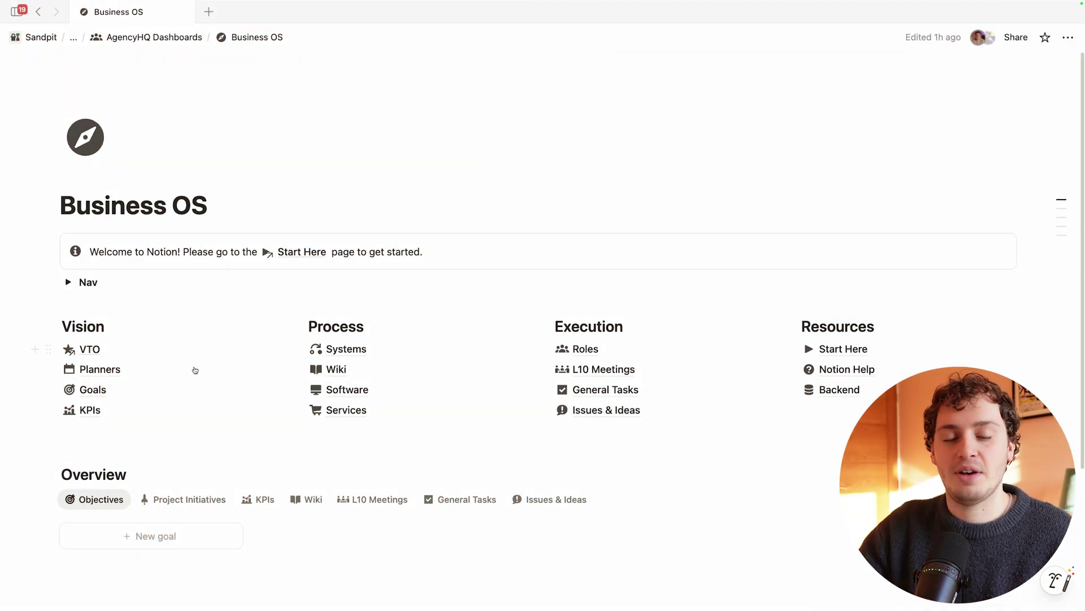
- Open the Planners page and look through its Quarterly Plans and 3 Year Plans views
left_click(99, 369)
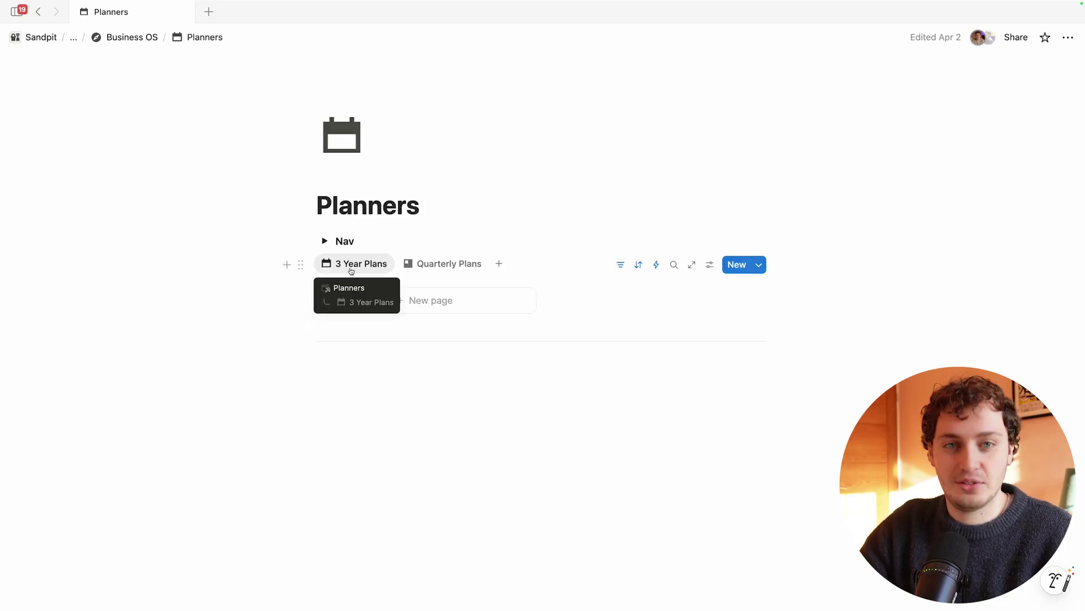
left_click(434, 260)
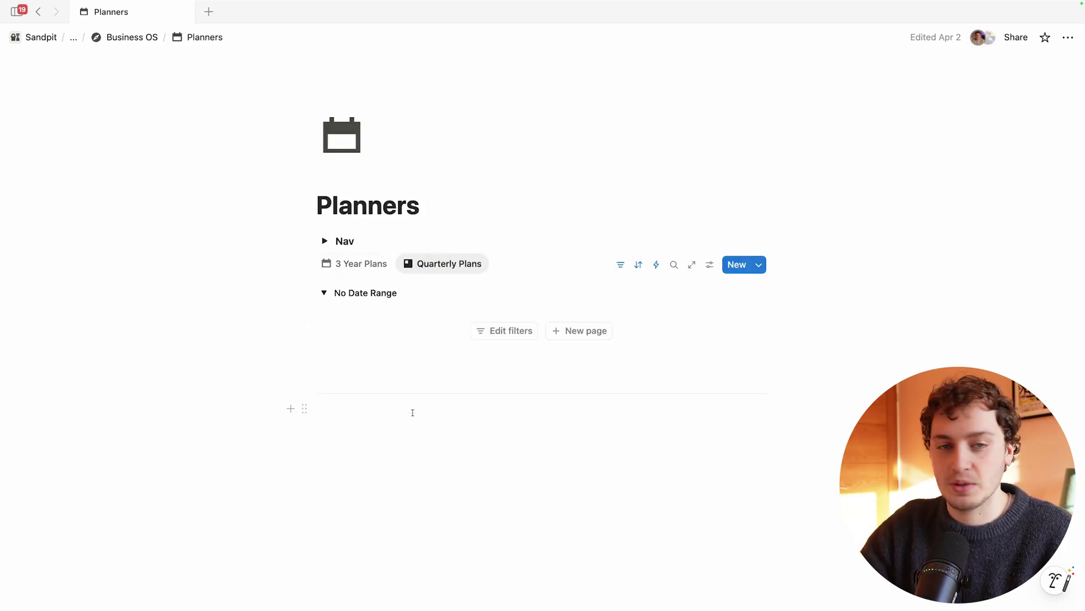
left_click(359, 264)
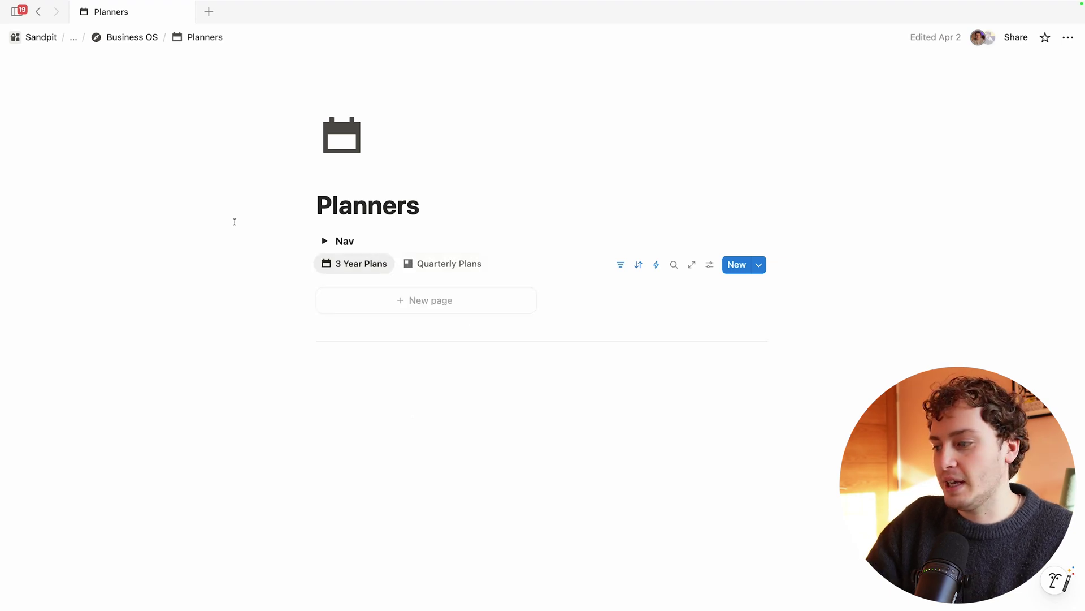
- Create a new 3-year plan titled '2026-29' and open it as a full page
left_click(422, 303)
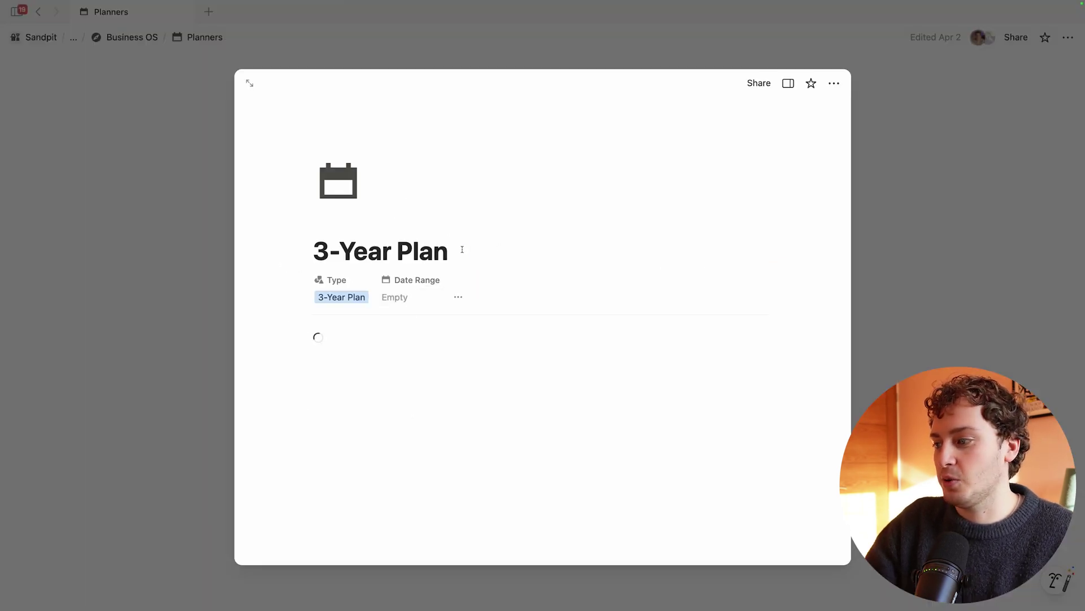
left_click_drag(462, 250, 330, 250)
key("BackSpace")
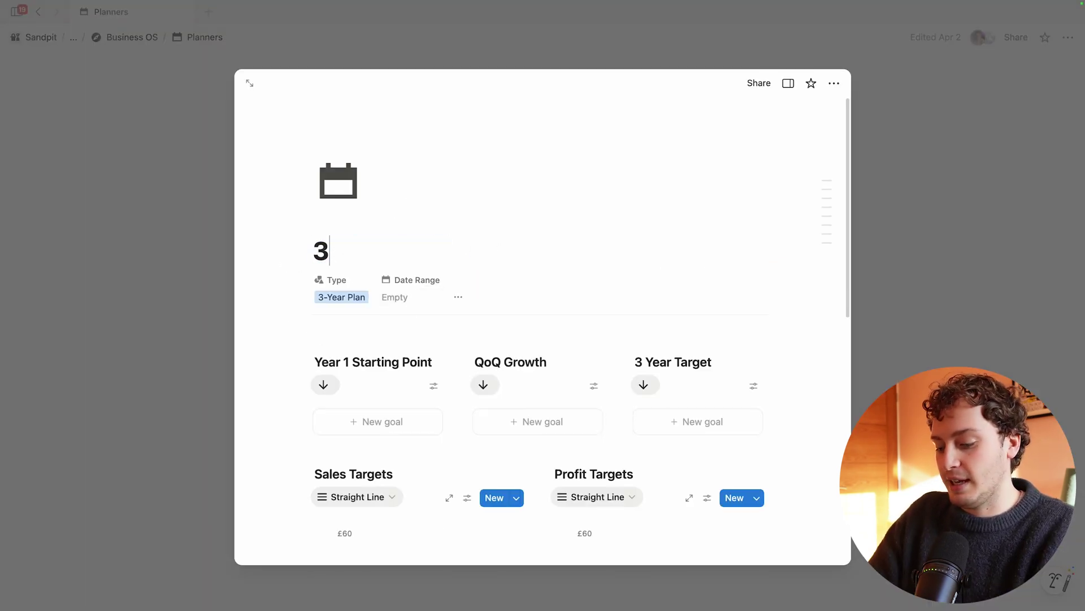
key("BackSpace")
type("2026")
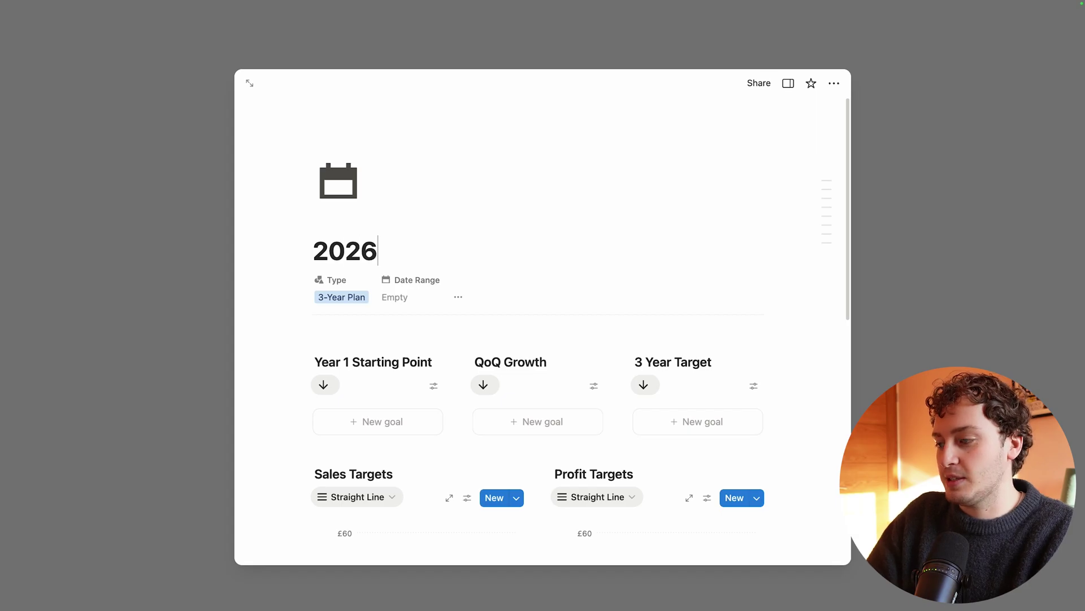
type("-")
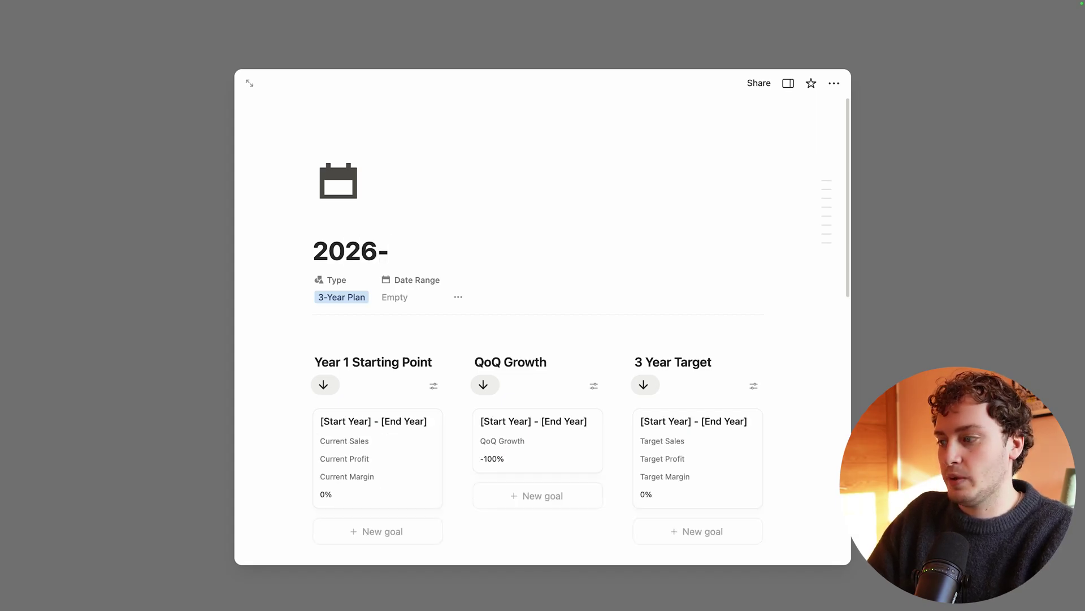
type("29")
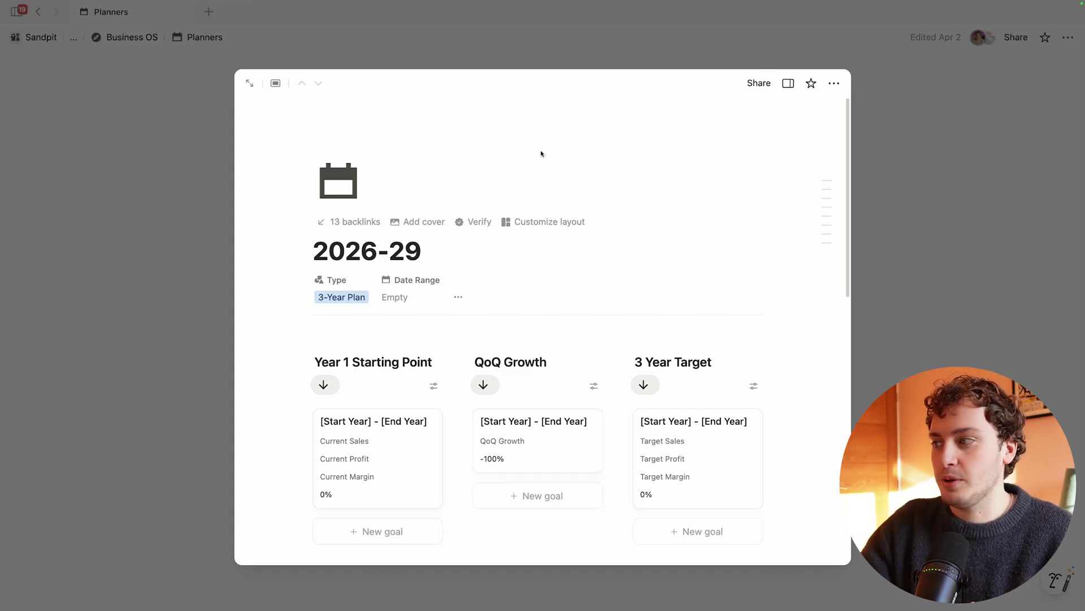
left_click(249, 83)
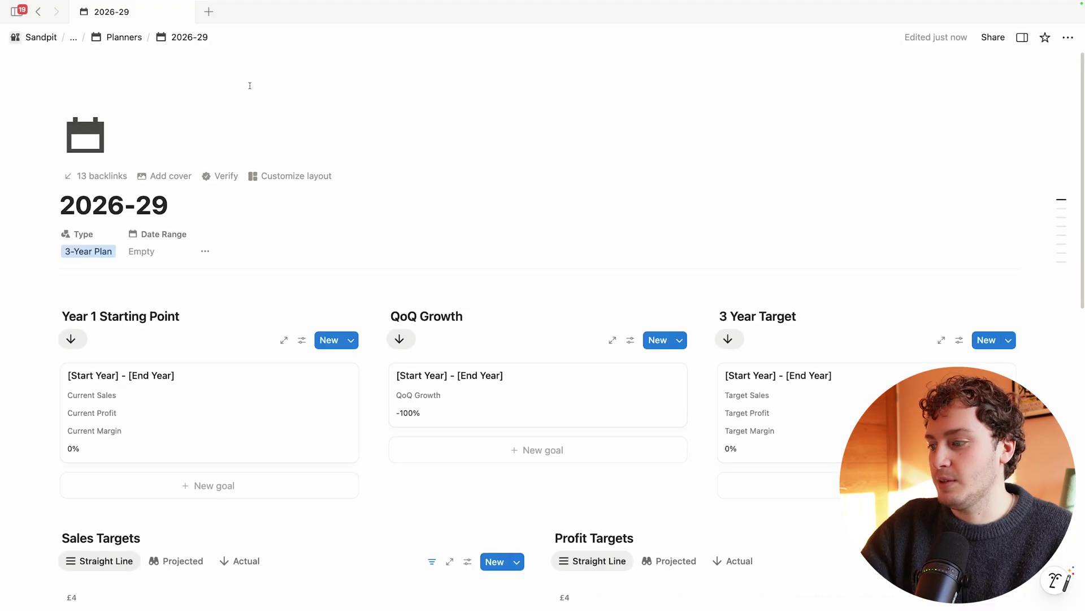
scroll(519, 188, "down", 2)
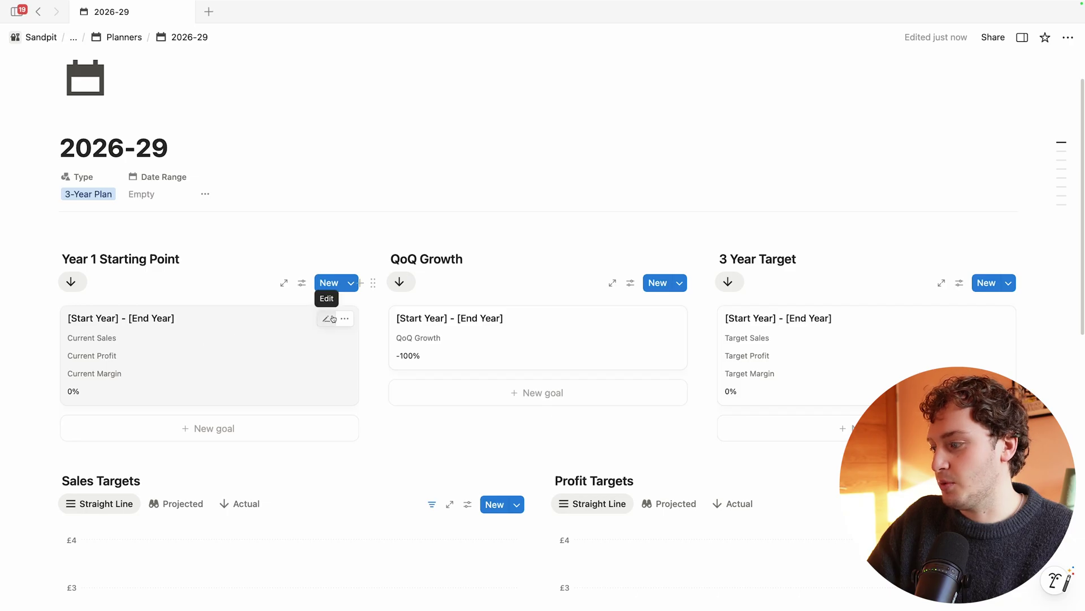
- Replace the Year 1 card's year placeholders so the title reads 2026- 2029
left_click(327, 321)
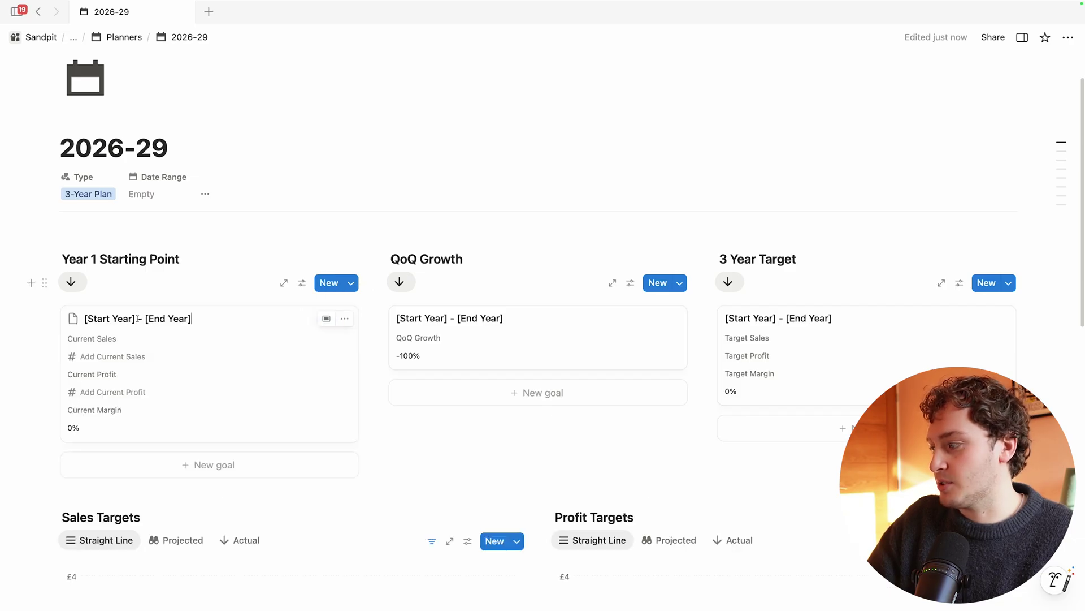
left_click_drag(138, 318, 84, 318)
type("2")
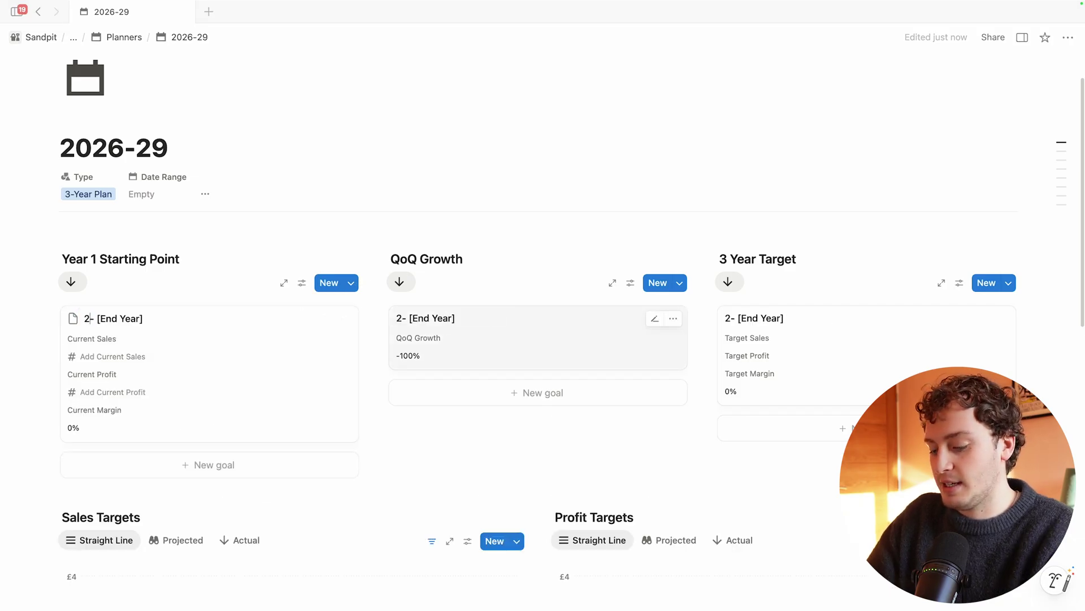
type("020")
key("BackSpace")
type("6")
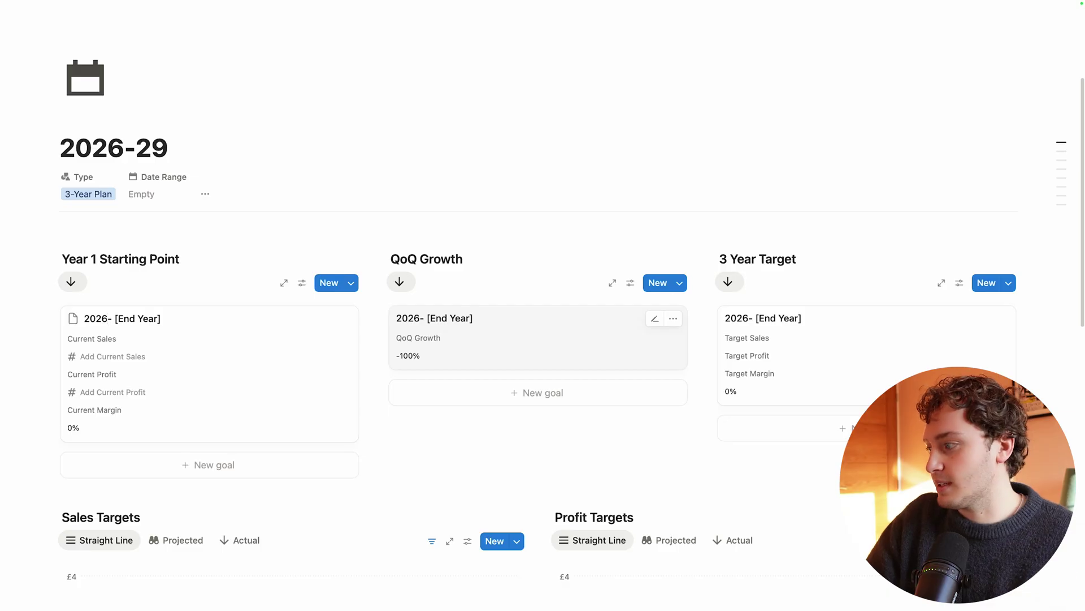
left_click_drag(161, 318, 114, 319)
type("2029")
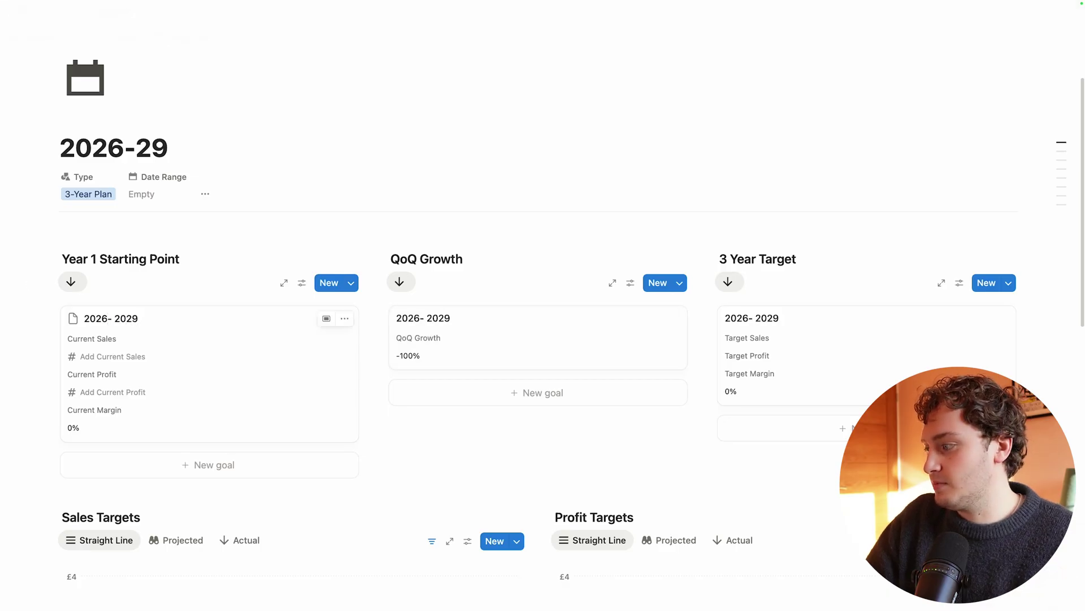
left_click(223, 251)
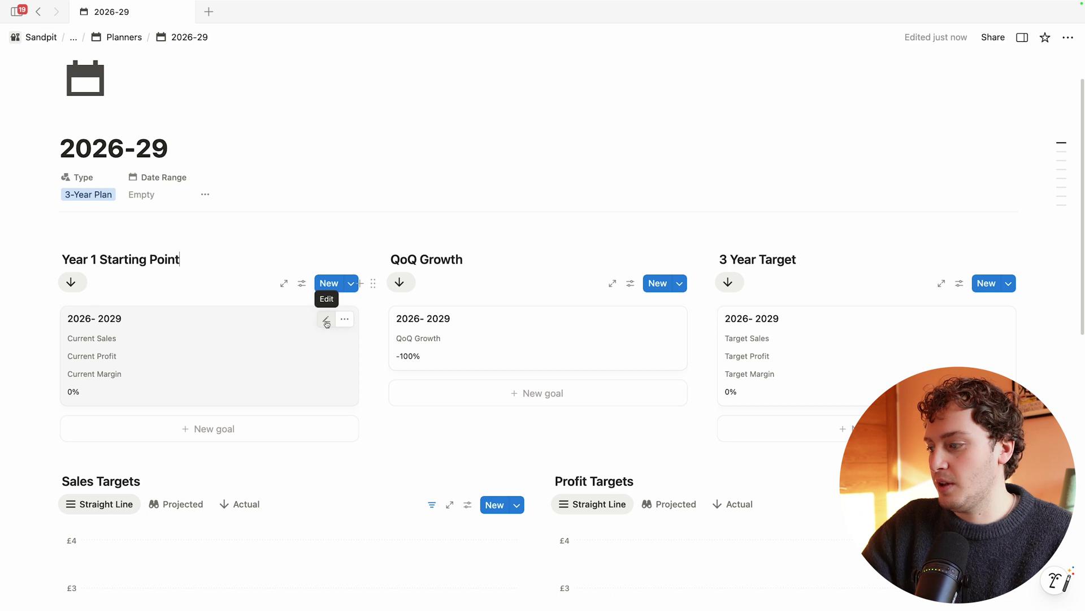
- Enter Year 1 current sales of £200,000 and current profit of £40,000
left_click(327, 319)
left_click(101, 360)
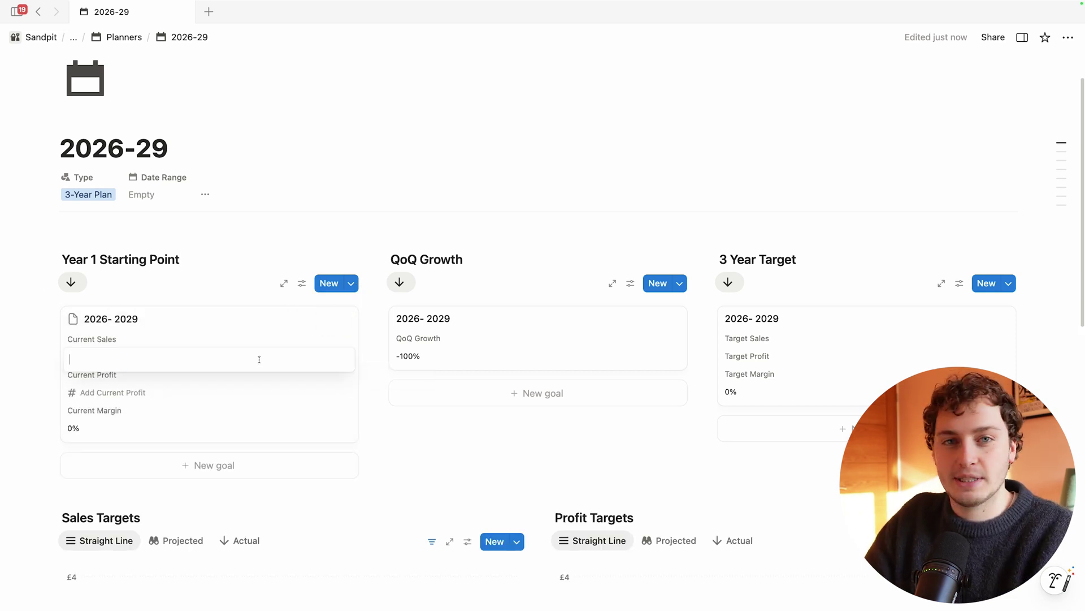
type("200000")
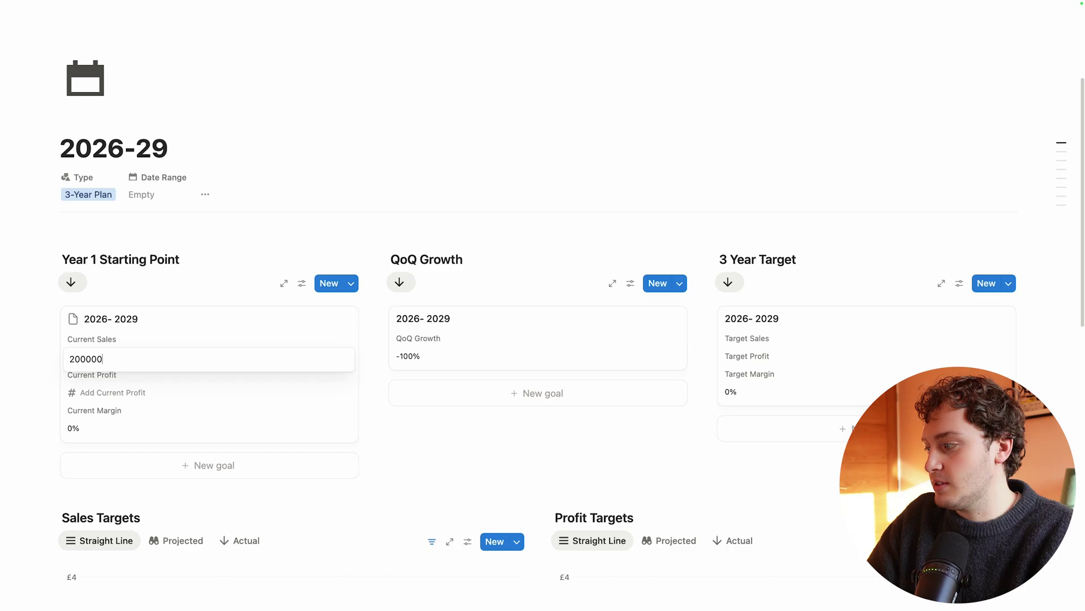
key("Return")
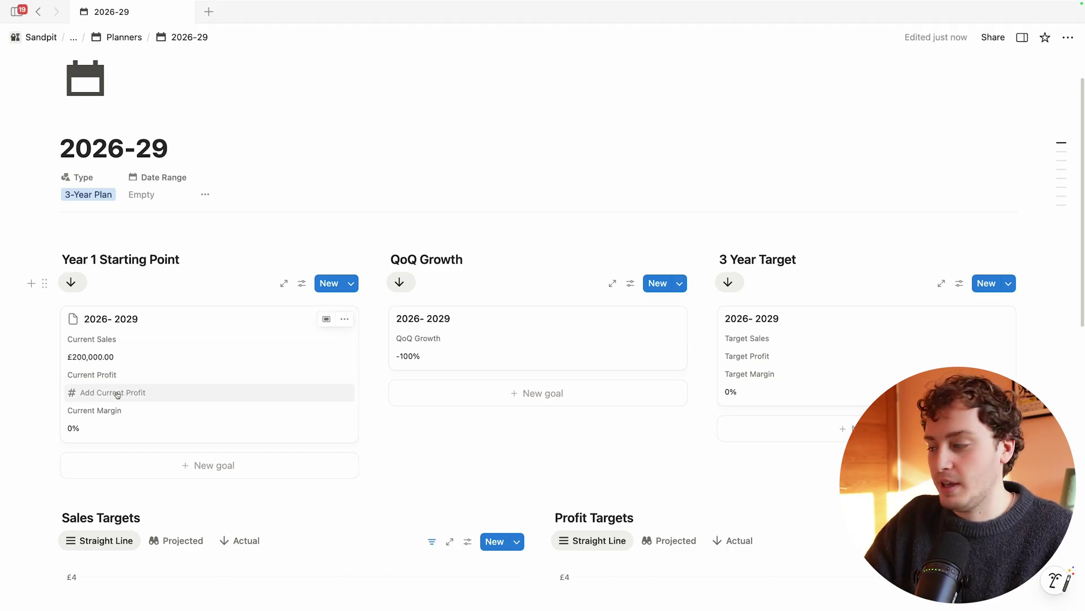
left_click(99, 394)
type("40000")
key("Return")
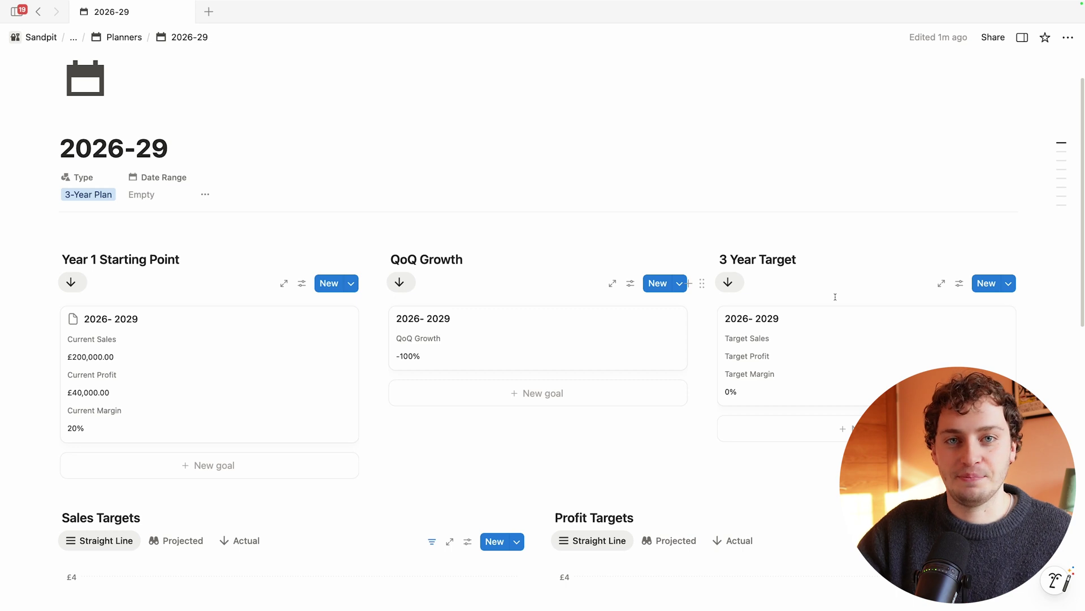
left_click(221, 259)
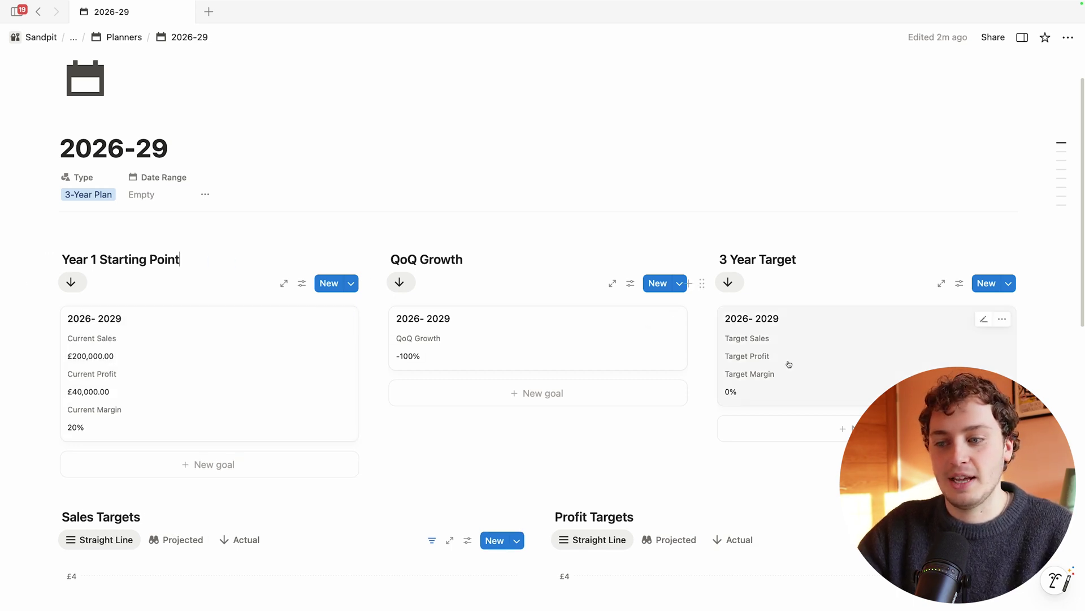
- Set the 3 Year Target card to £200,000 target profit and £600,000 target sales
left_click(984, 319)
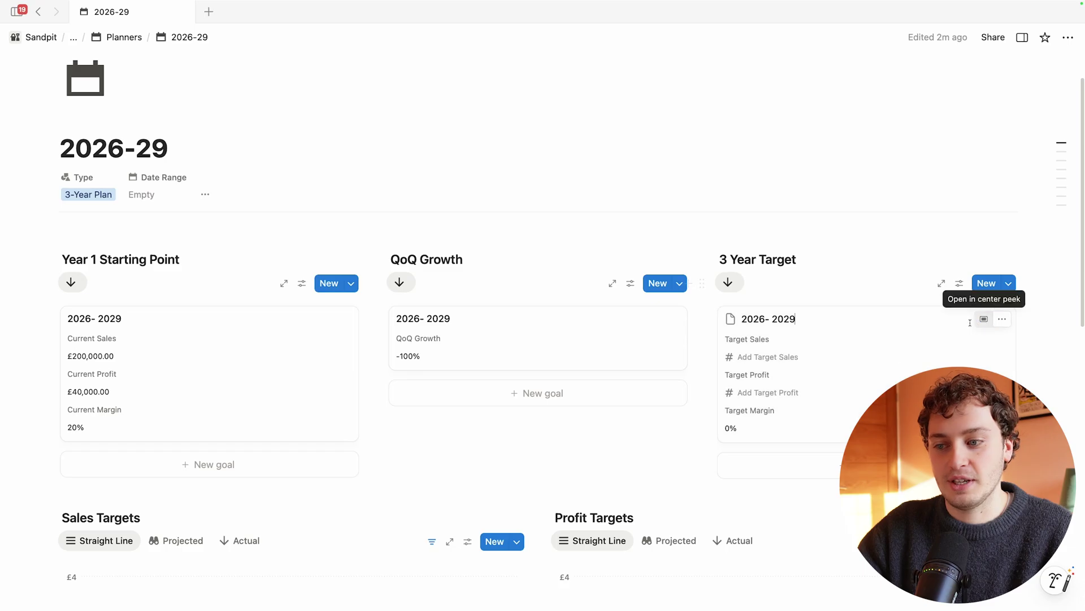
left_click(784, 394)
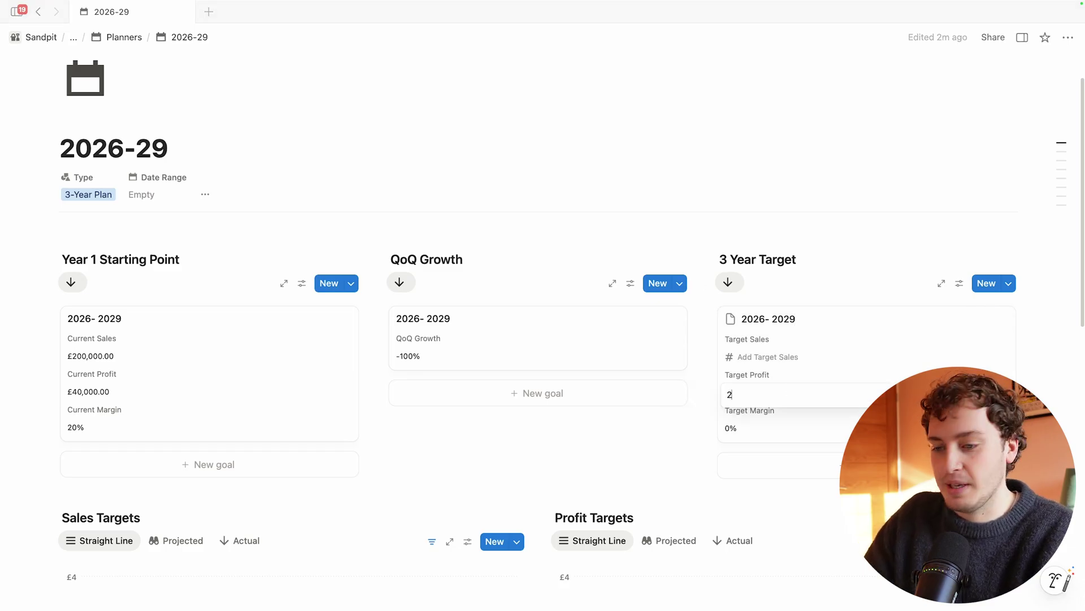
type("200000")
key("Return")
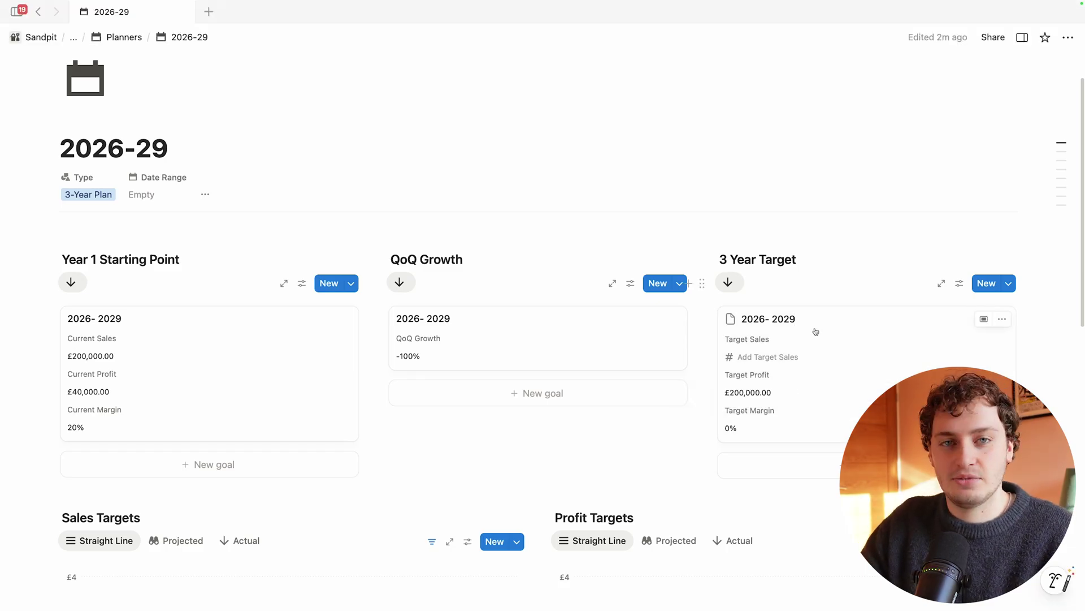
left_click(776, 358)
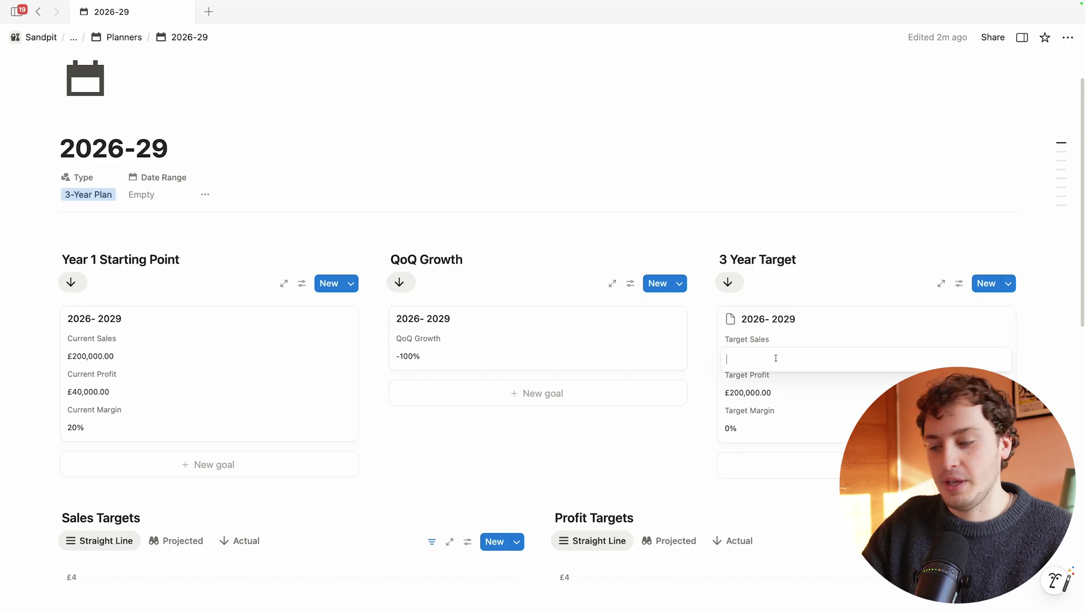
type("600000")
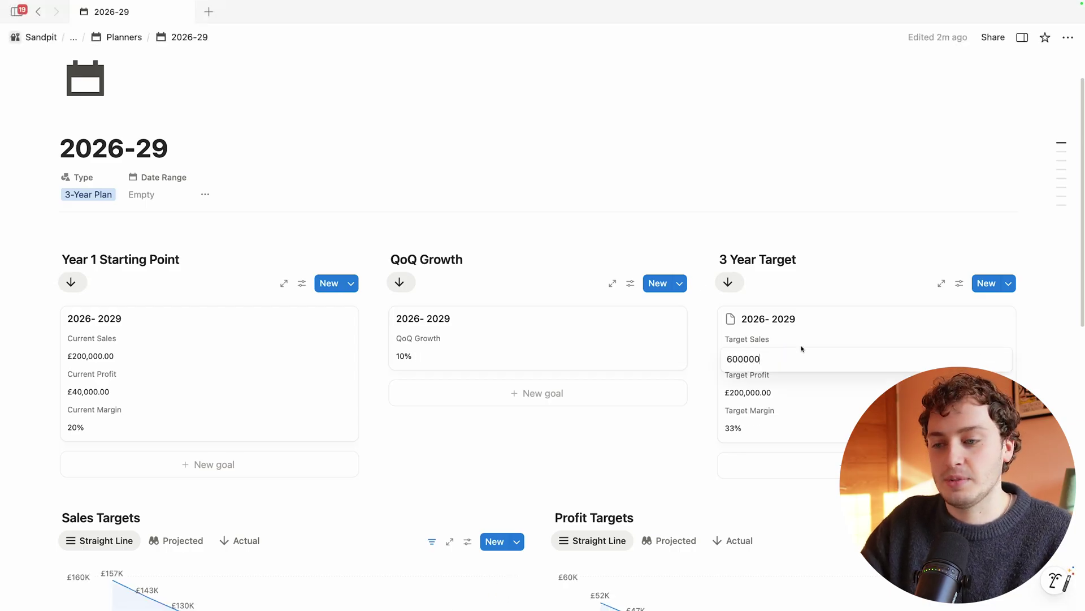
key("Return")
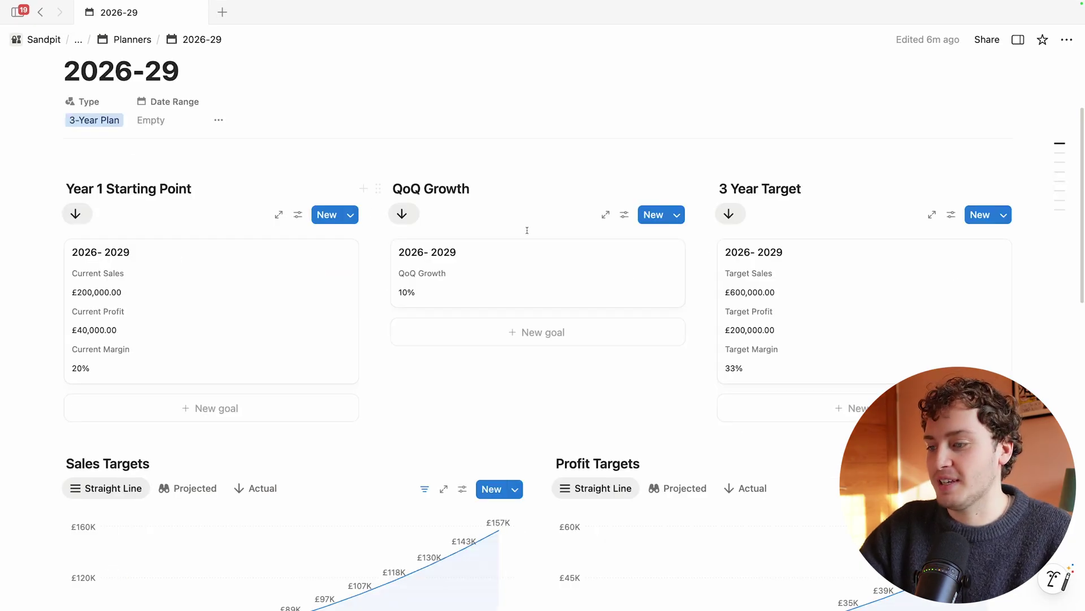
scroll(526, 230, "down", 10)
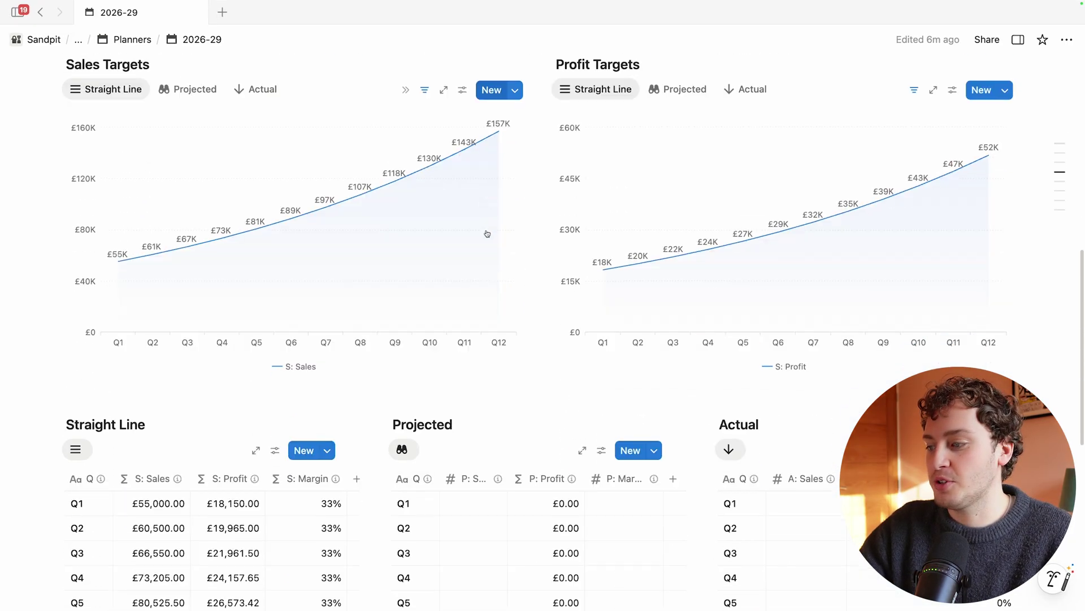
scroll(487, 233, "down", 6)
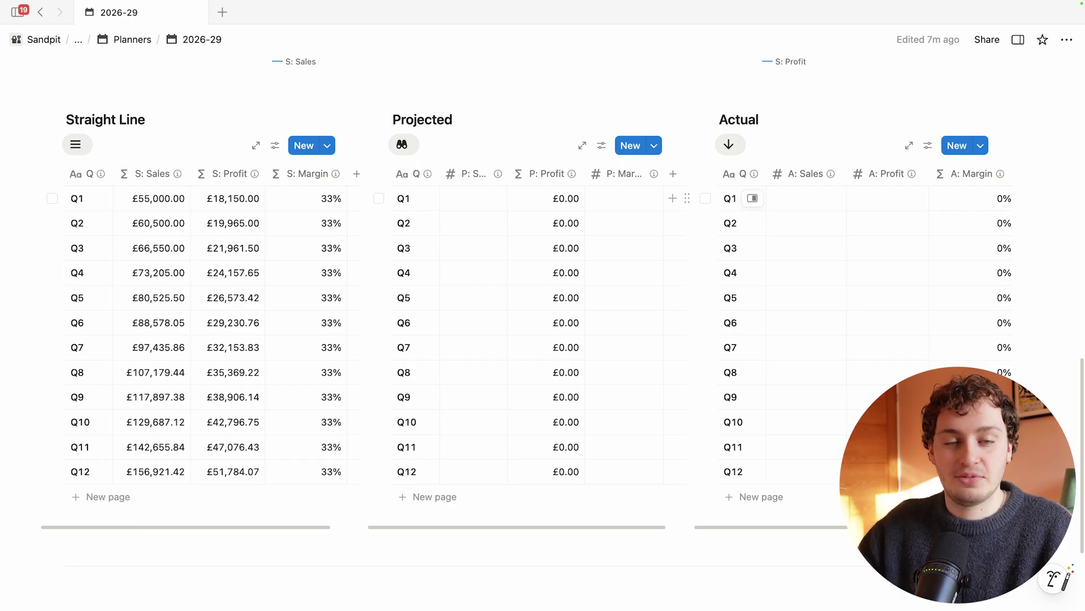
- Enter Projected Q1 sales of £60,000 with a 30% margin
left_click(485, 195)
left_click(486, 196)
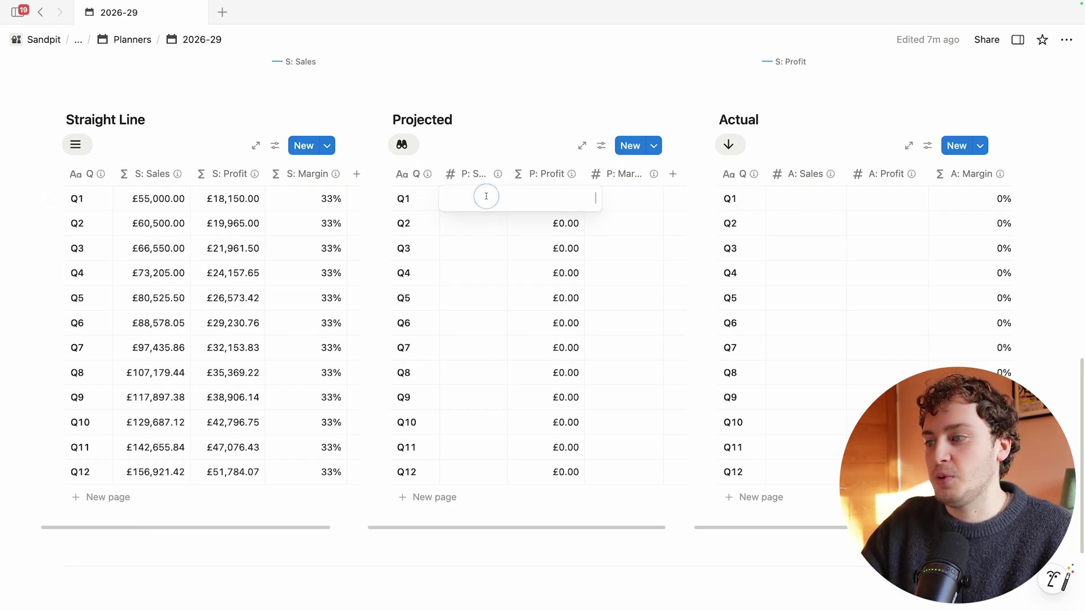
type("60000")
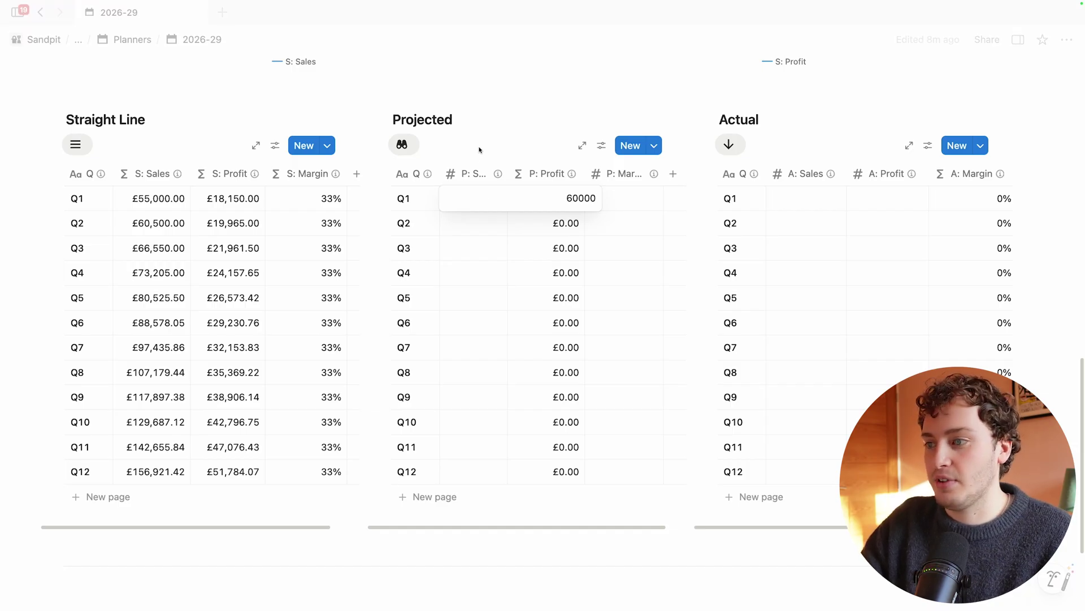
key("Return")
left_click(637, 199)
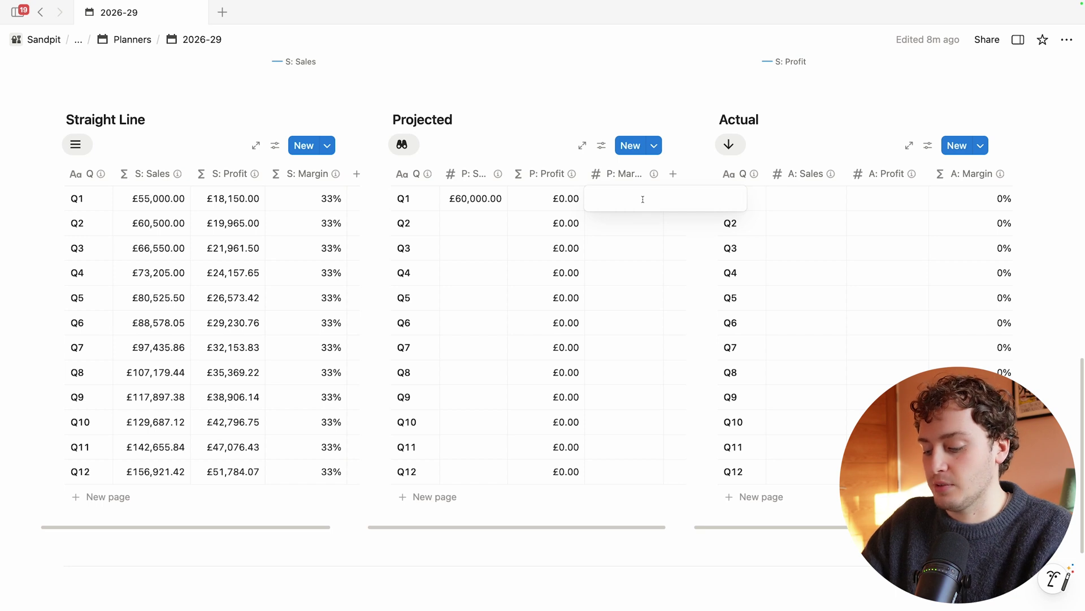
type("30")
key("Return")
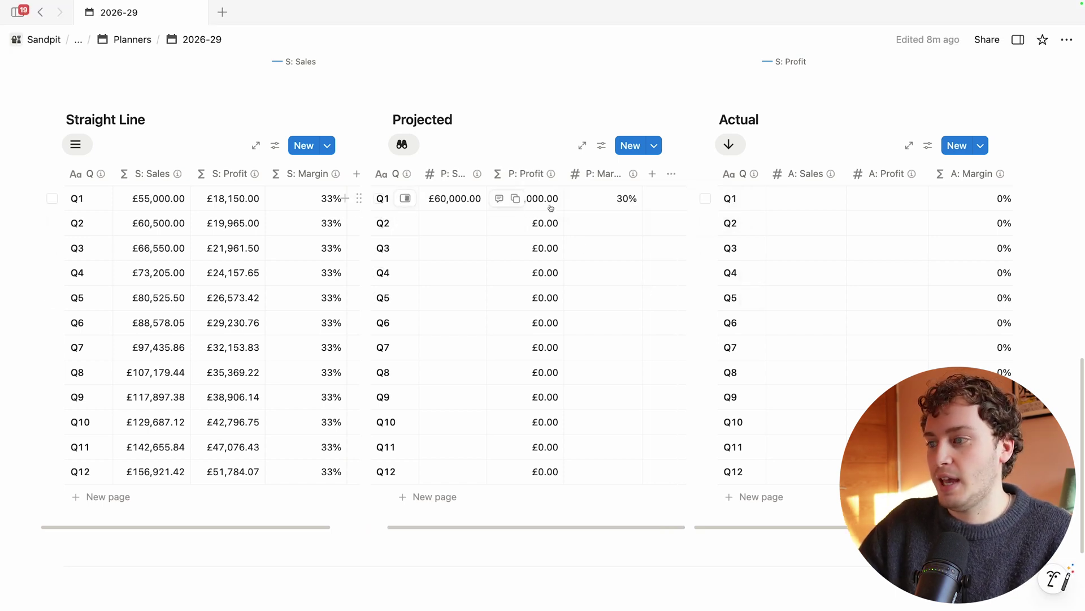
- Enter Projected Q2 sales of £52,000 with a 30% margin
scroll(630, 261, "left", 1)
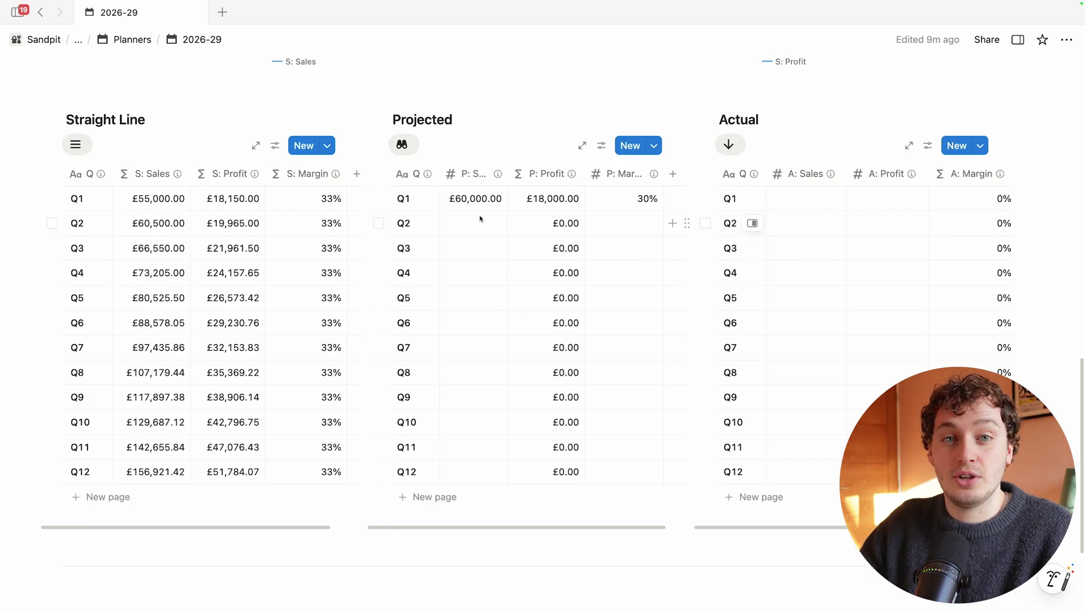
left_click(479, 222)
type("520")
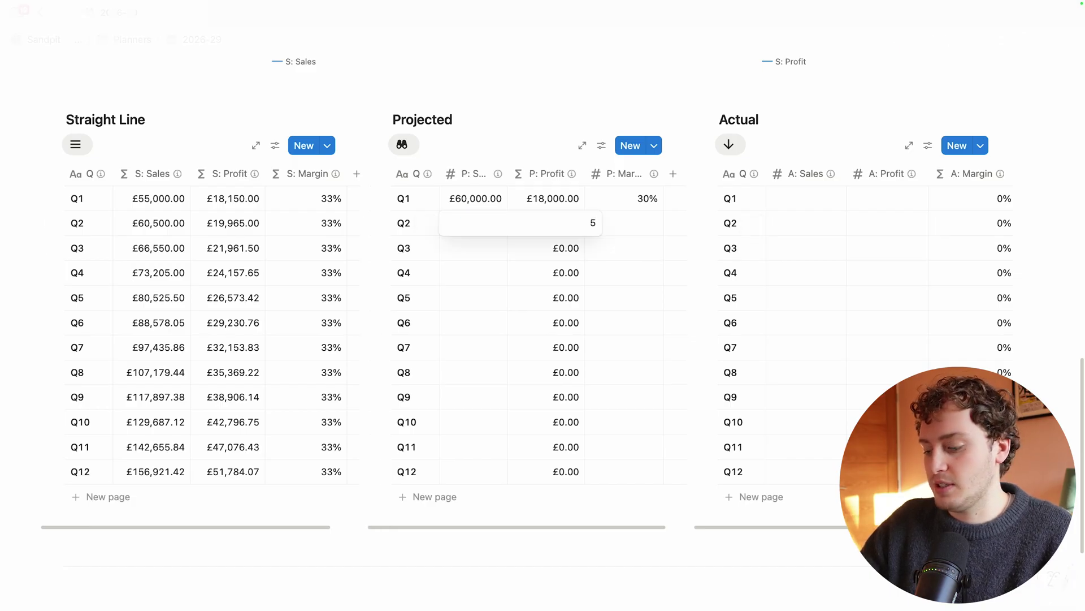
left_click(633, 225)
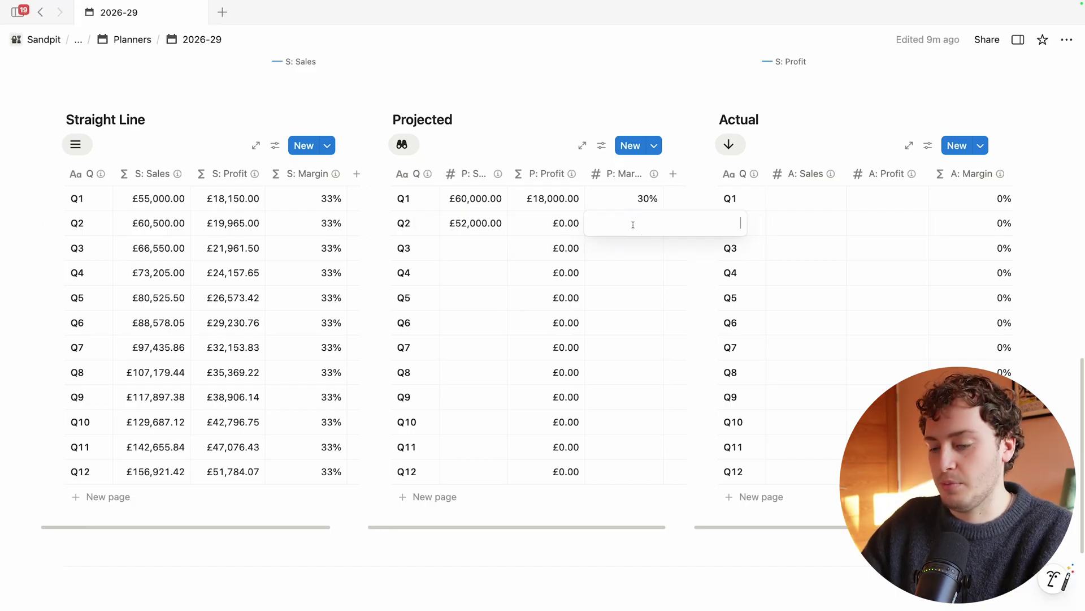
type("30")
left_click(515, 129)
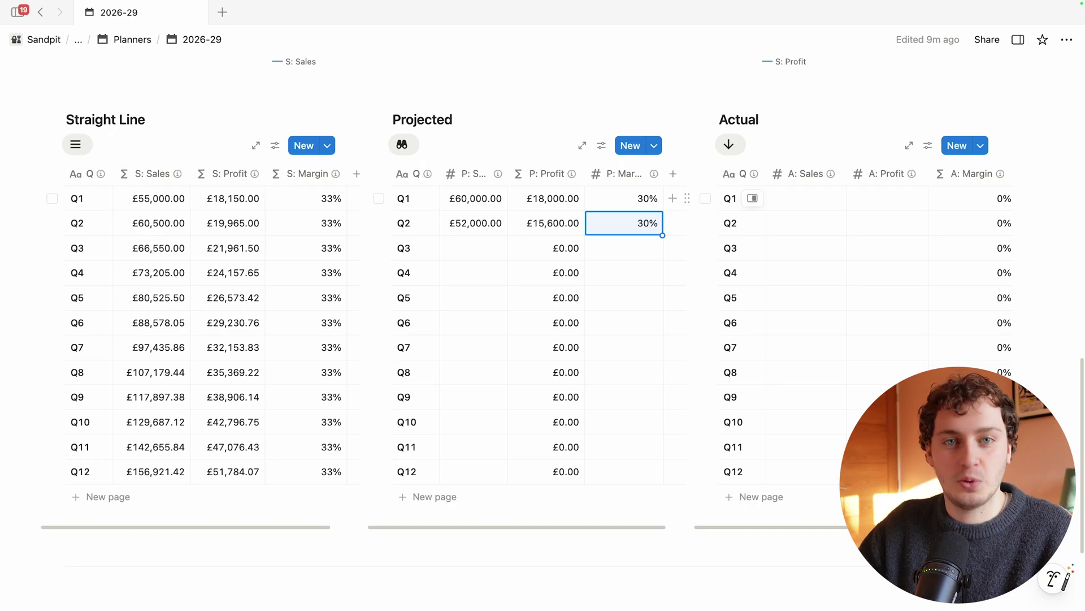
key("Escape")
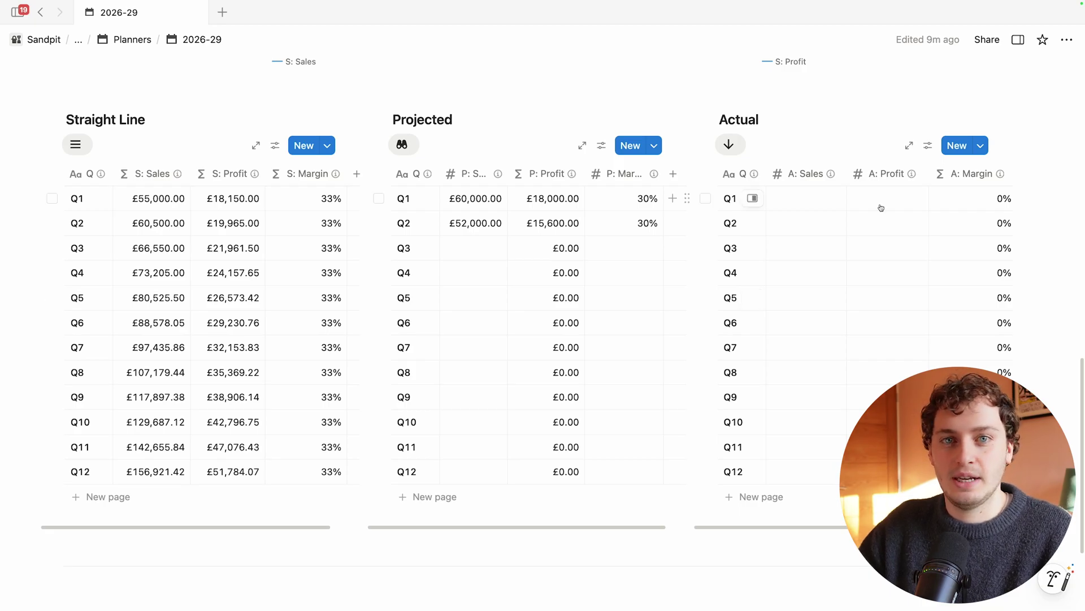
- Record Actual Q1 sales of £58,000 and profit of £12,000
left_click(809, 200)
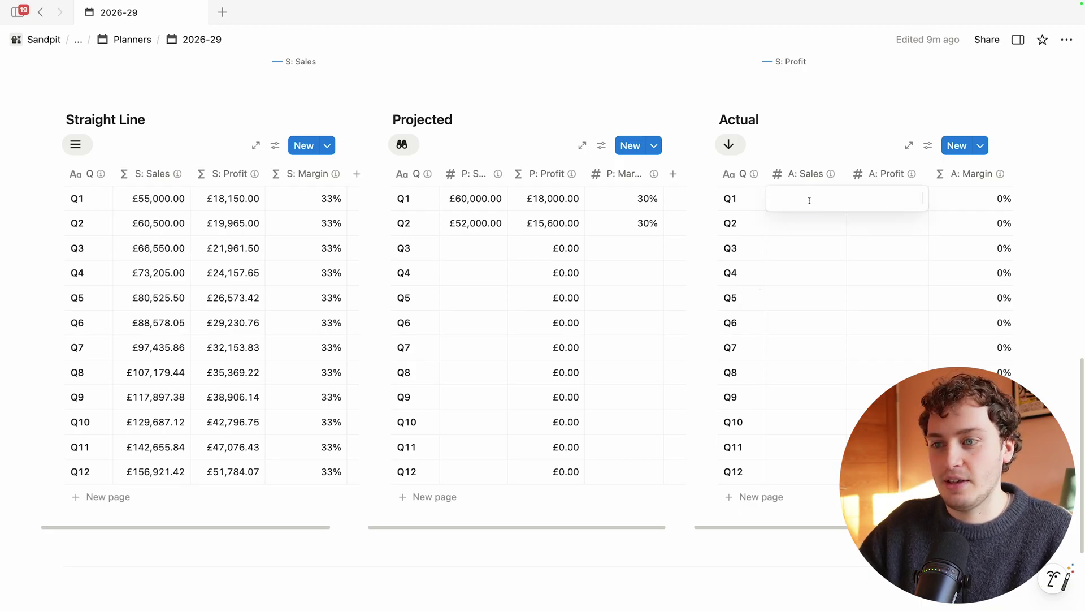
type("58000")
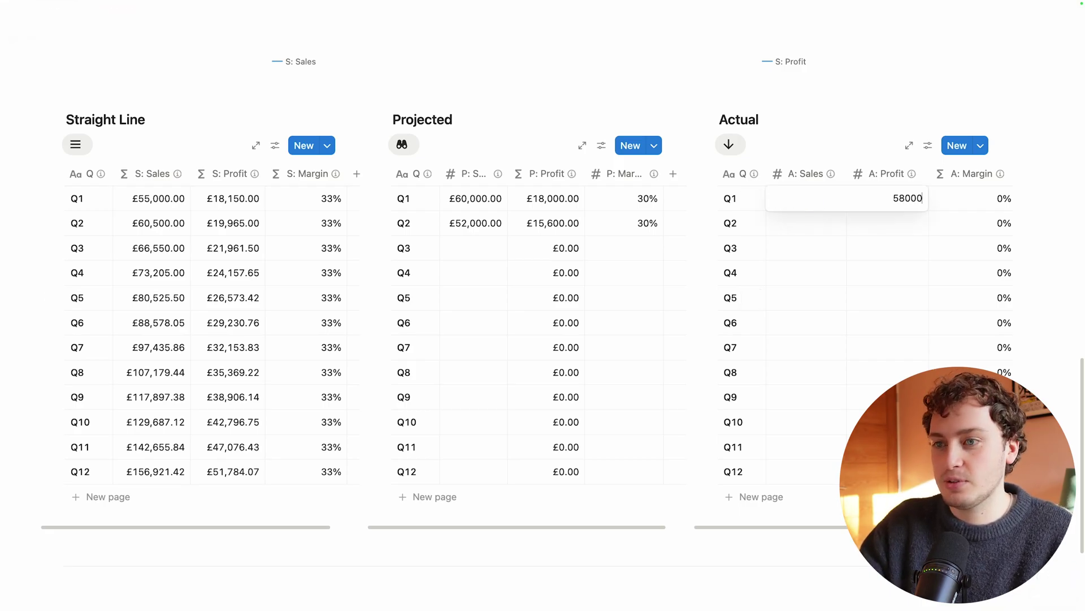
key("Return")
left_click(892, 198)
type("12000")
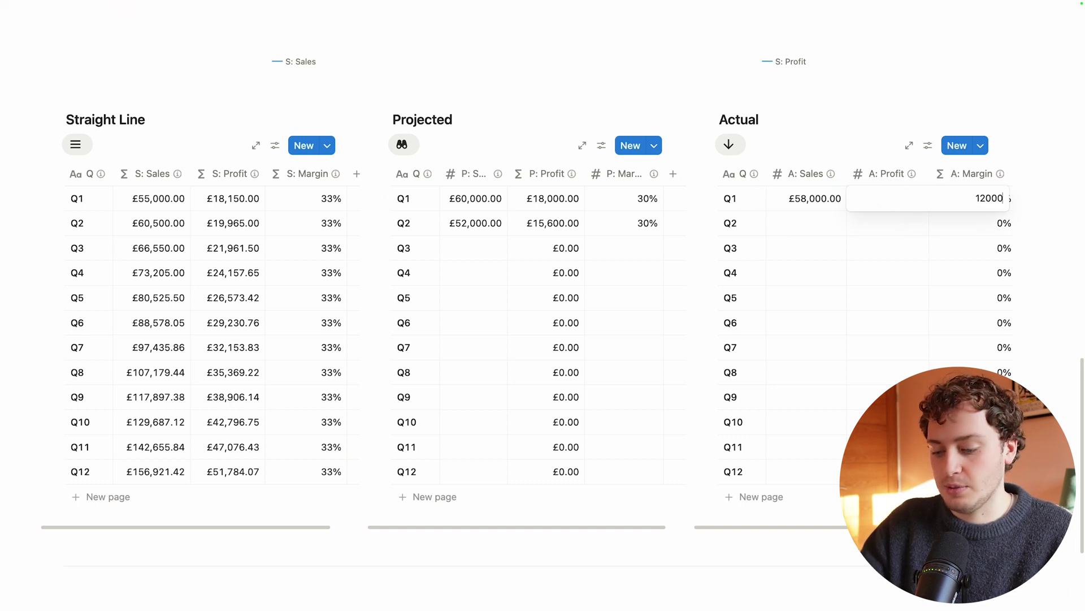
key("Return")
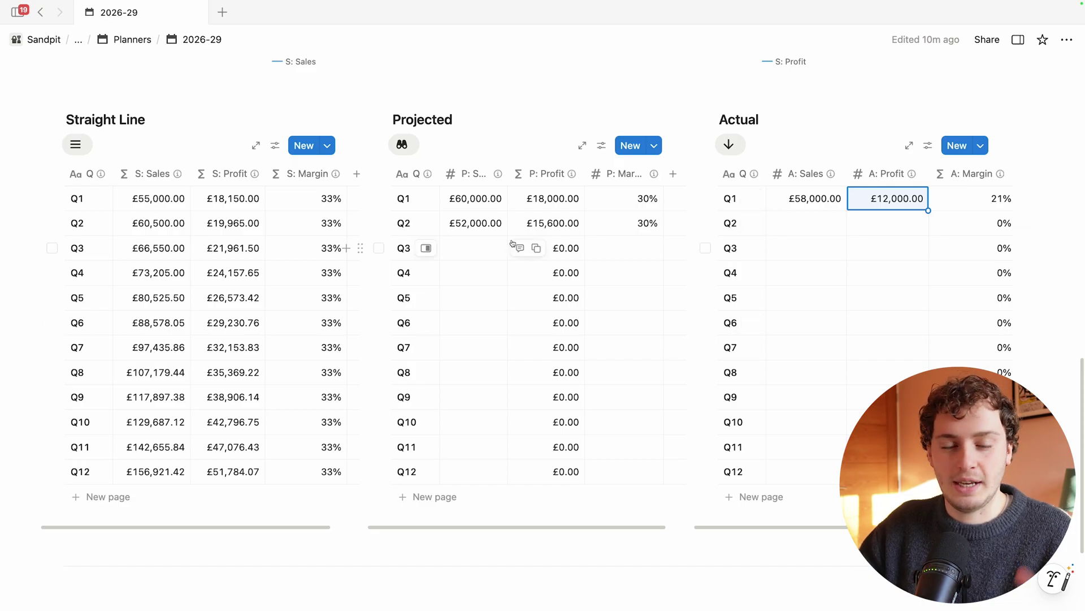
- Switch the Sales Targets and Profit Targets charts between their Projected and Actual figures
scroll(441, 217, "up", 5)
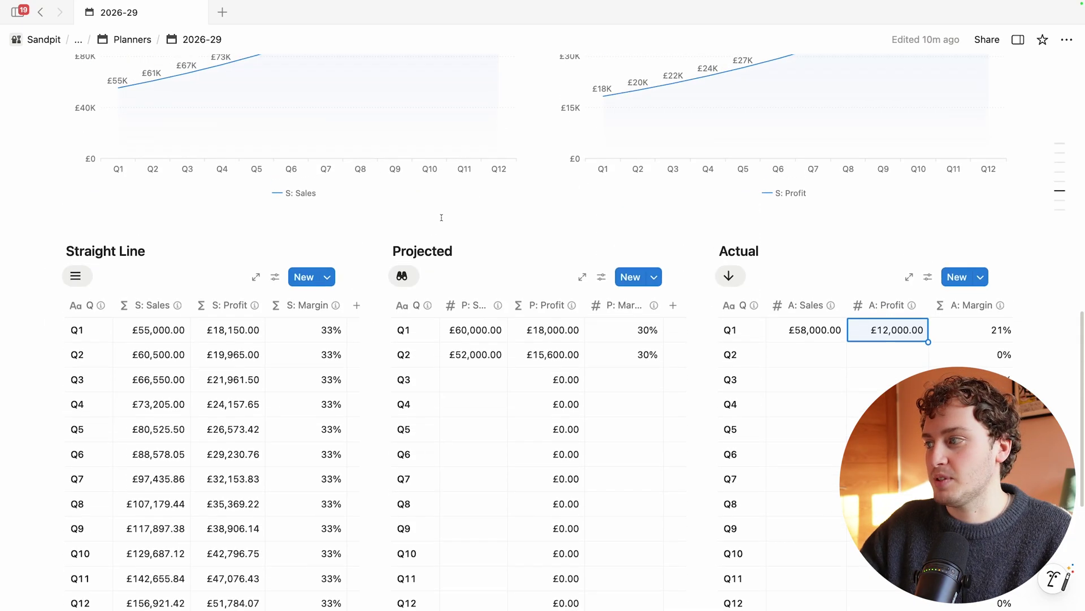
scroll(442, 217, "up", 1)
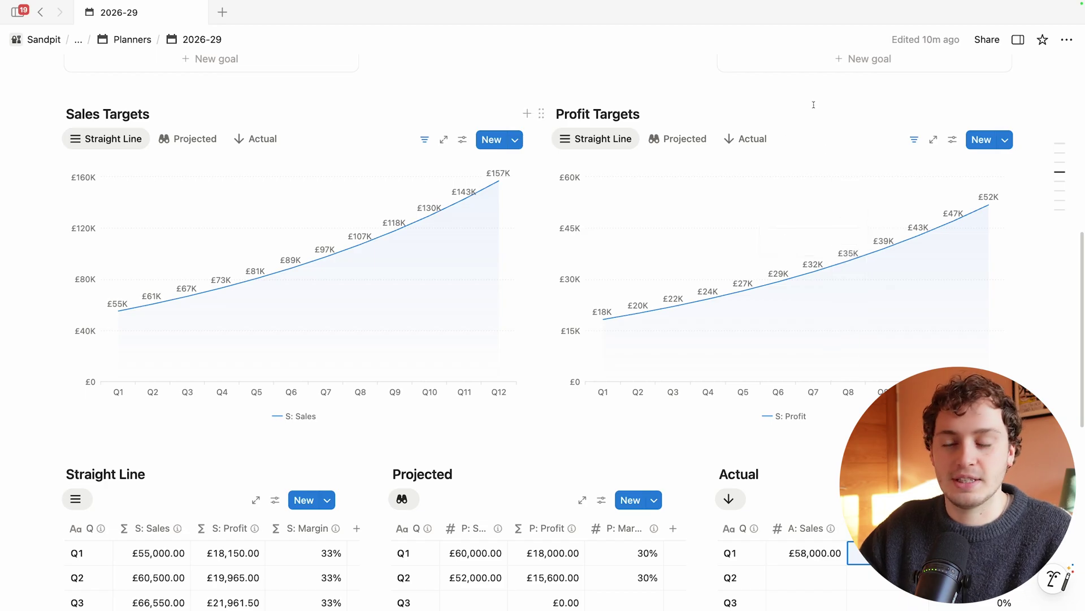
mouse_move(277, 298)
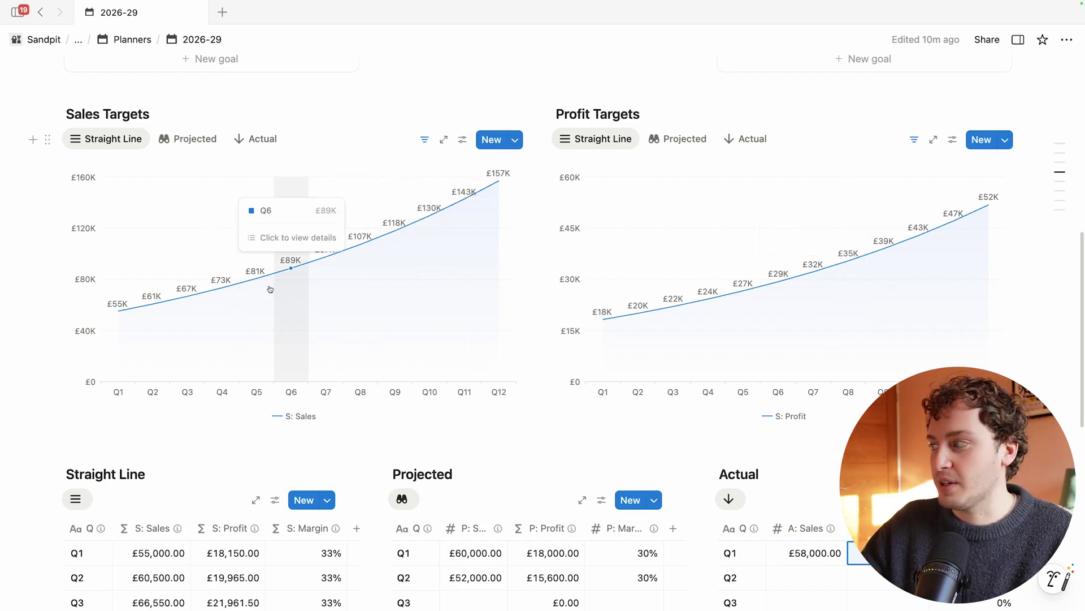
left_click(188, 139)
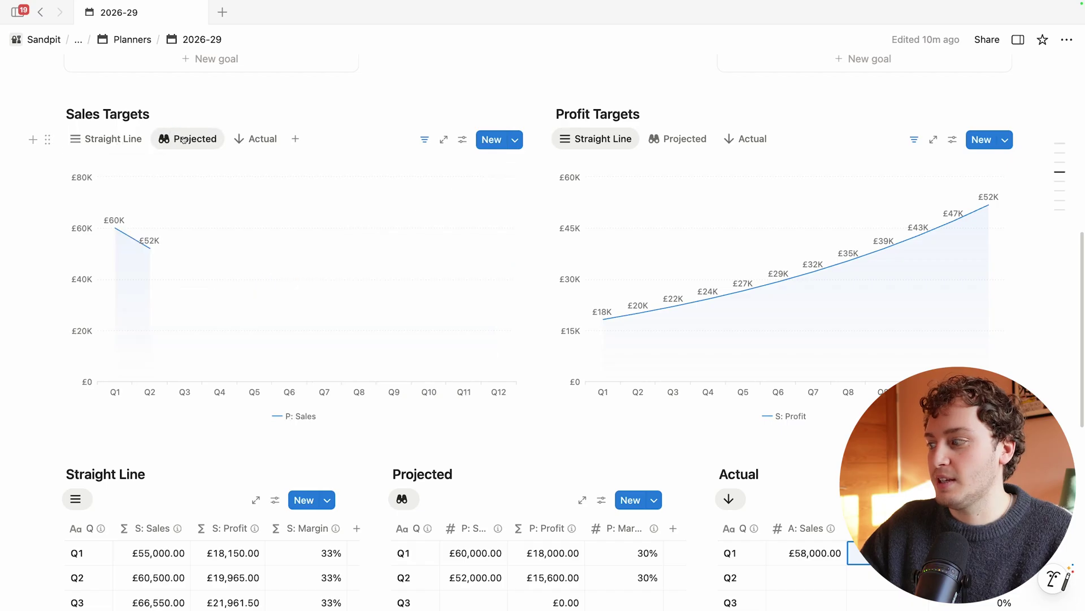
left_click(254, 139)
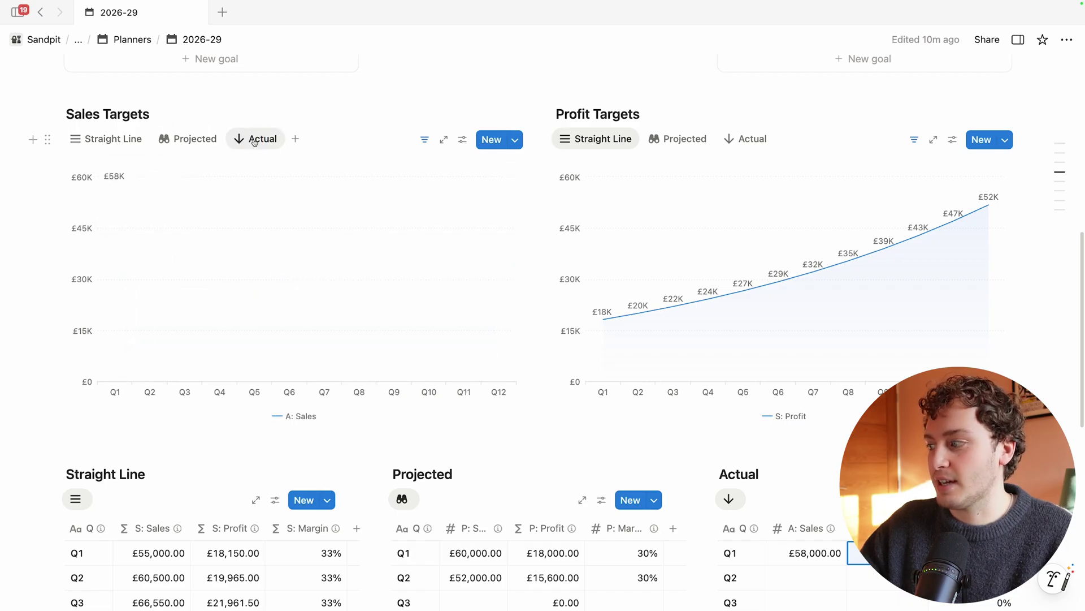
left_click(687, 143)
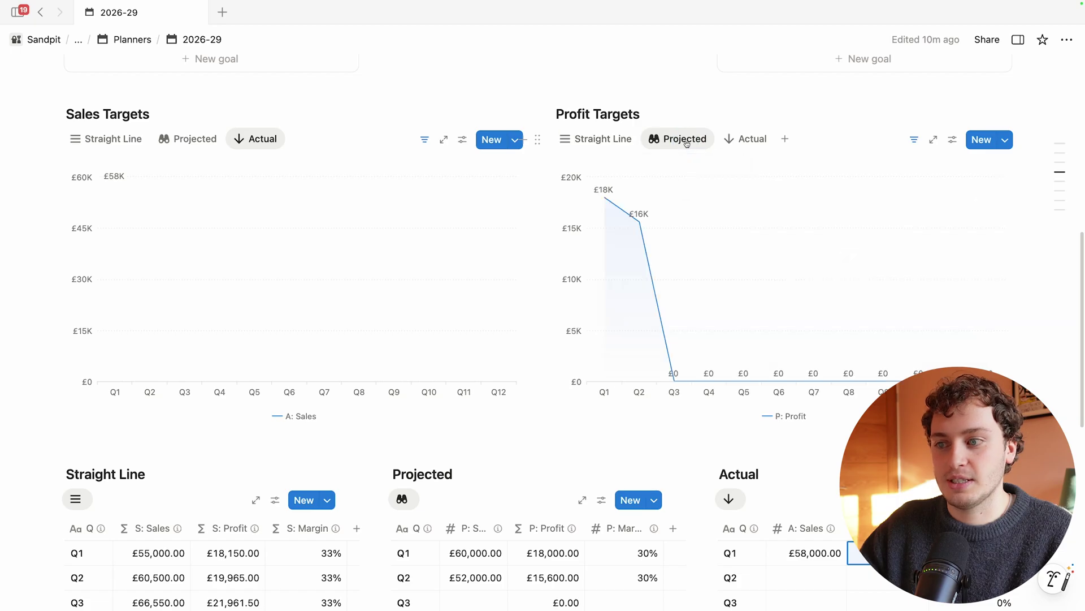
left_click(727, 141)
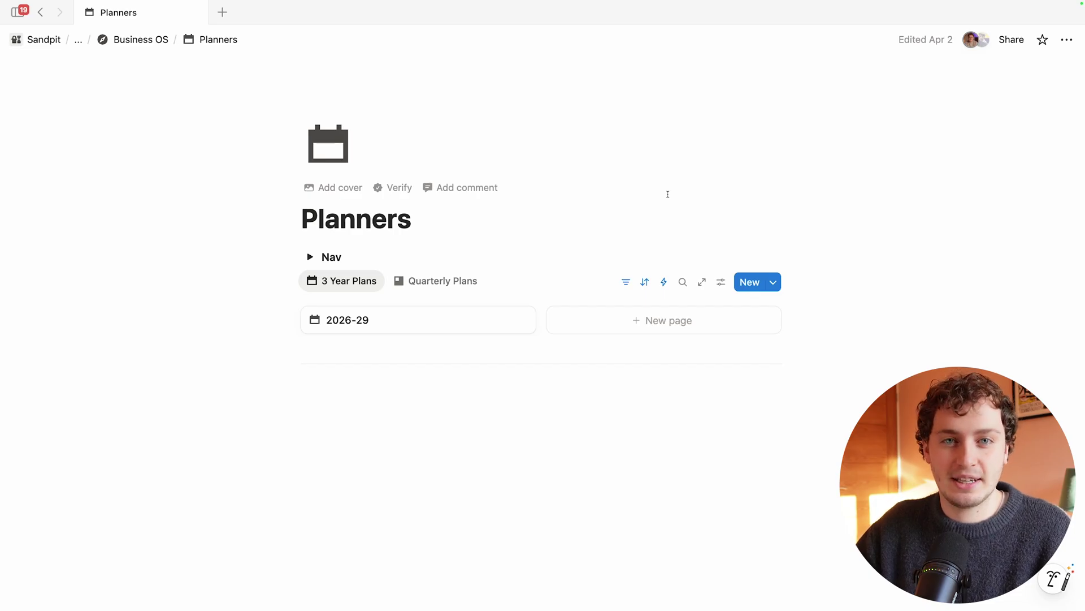
- Add a new Quarterly Plans page titled '2026: Q1'
left_click(436, 283)
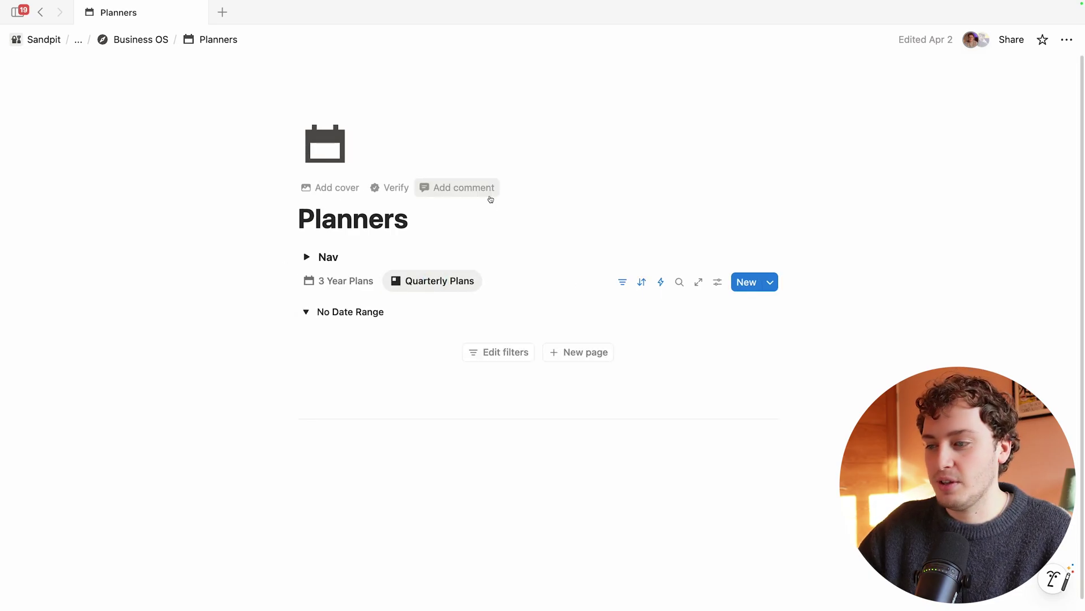
left_click(571, 354)
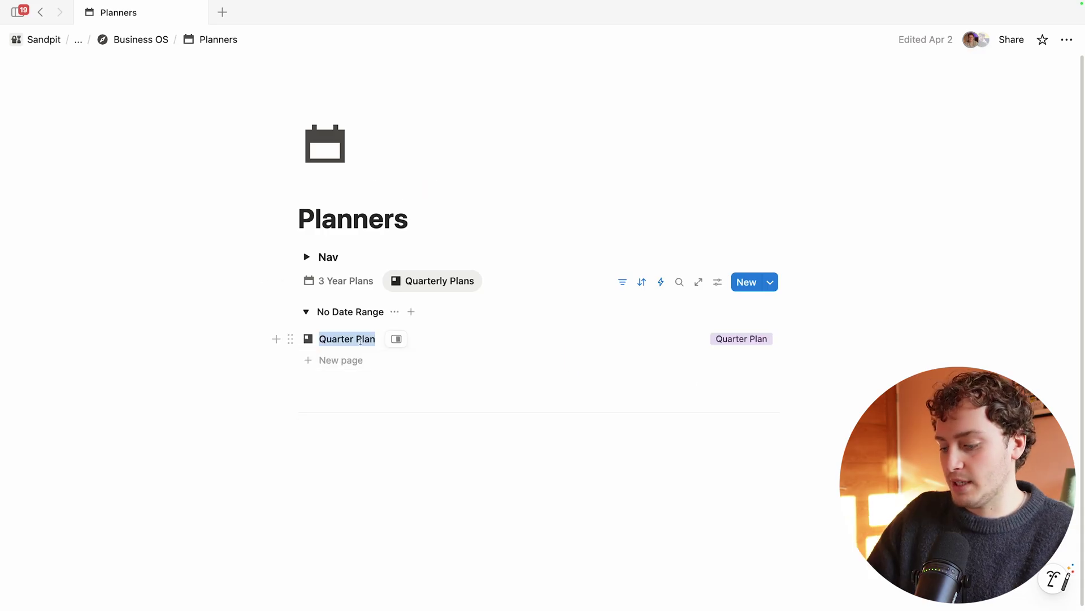
type("2025")
key("BackSpace")
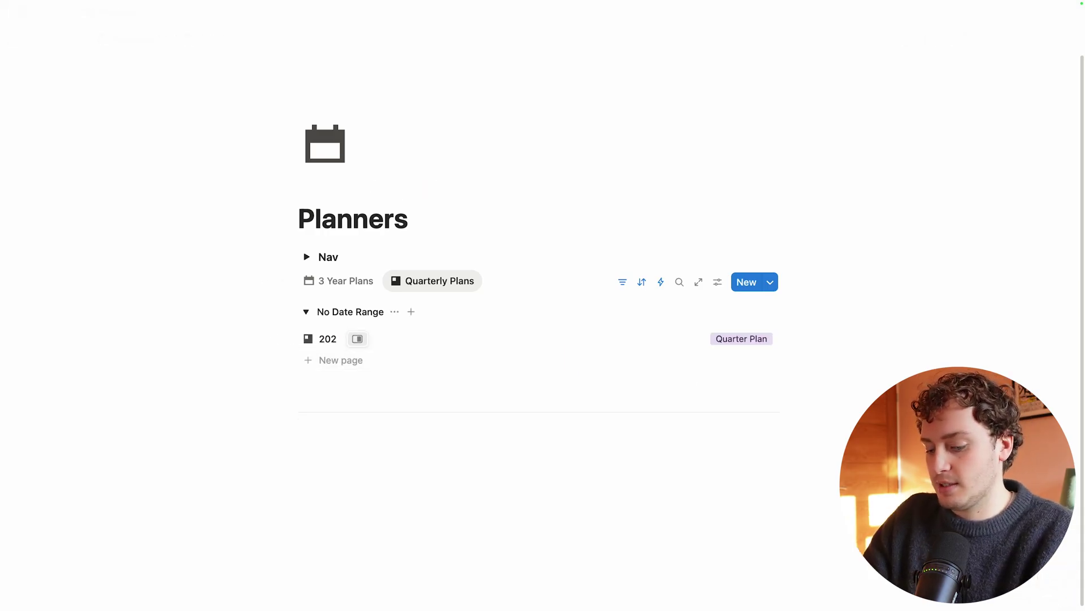
type("6: Q1")
left_click(381, 339)
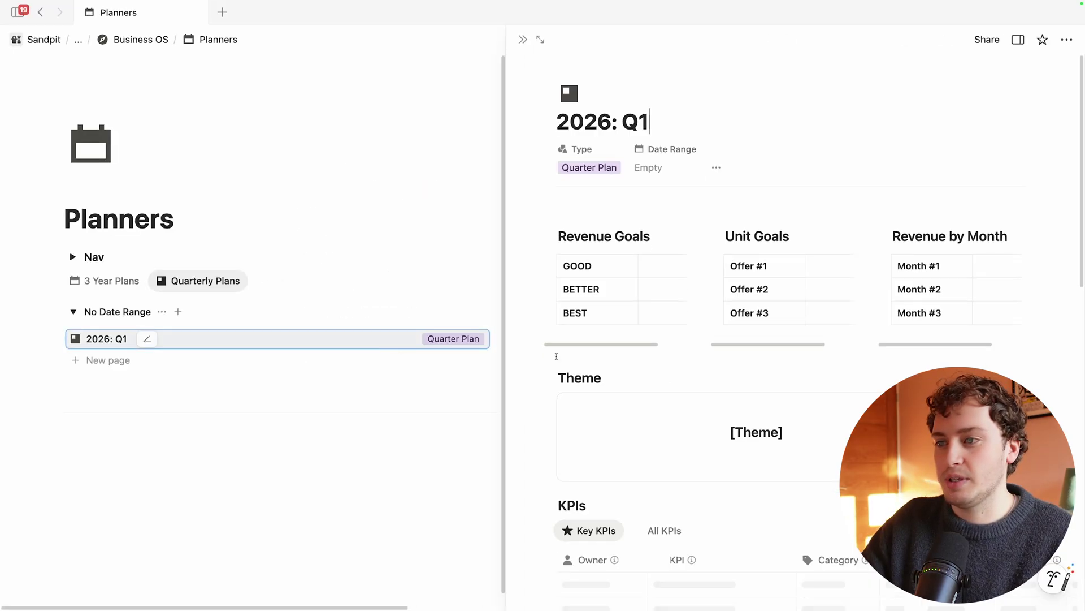
- Set the 2026: Q1 date range to January 1 – March 31, 2026
left_click(666, 169)
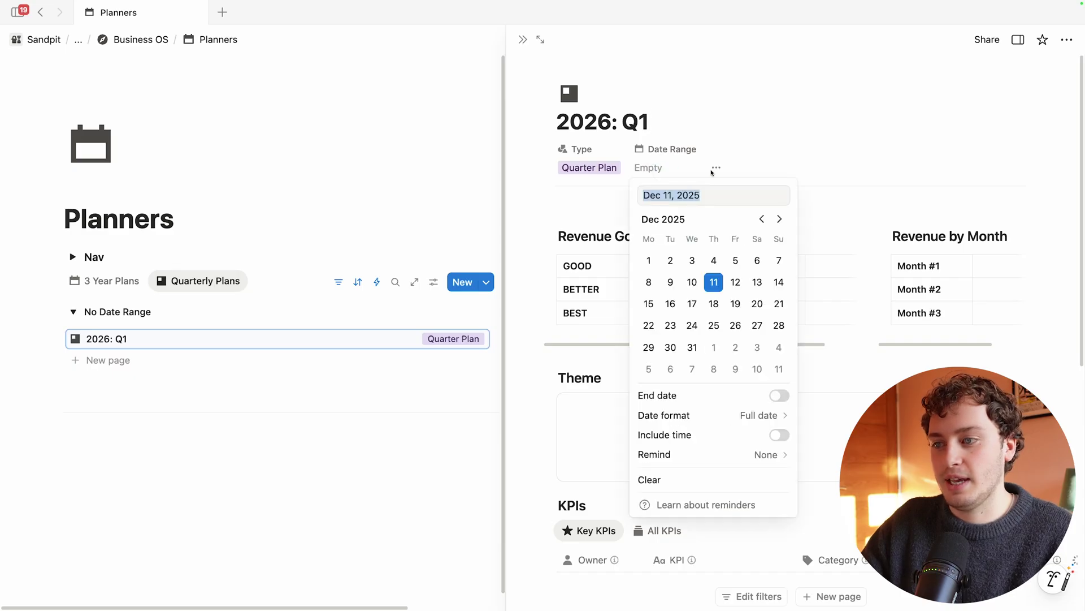
left_click(780, 218)
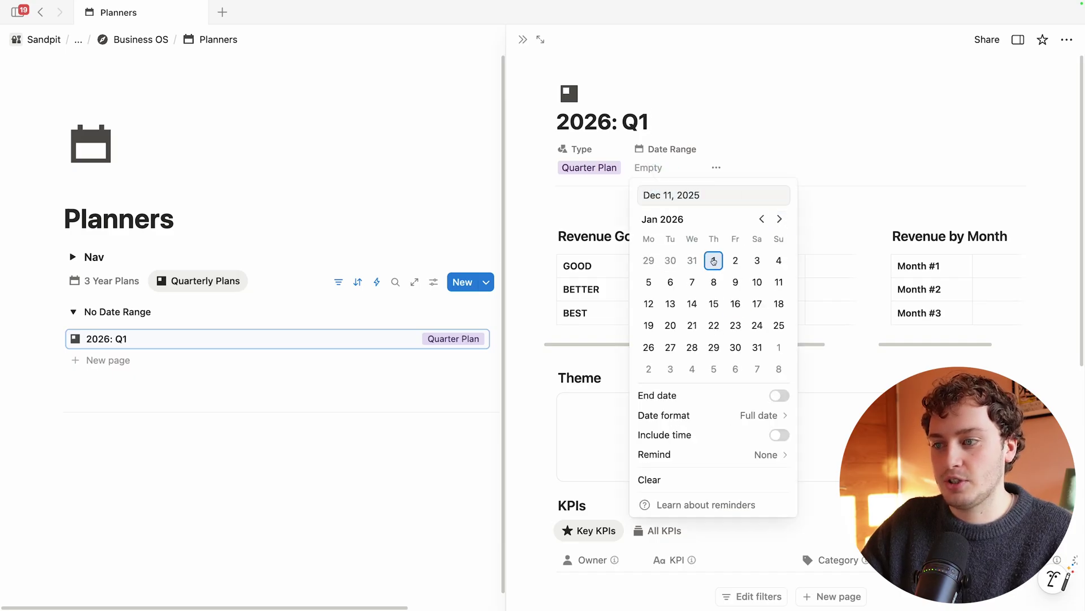
left_click(713, 260)
left_click(779, 395)
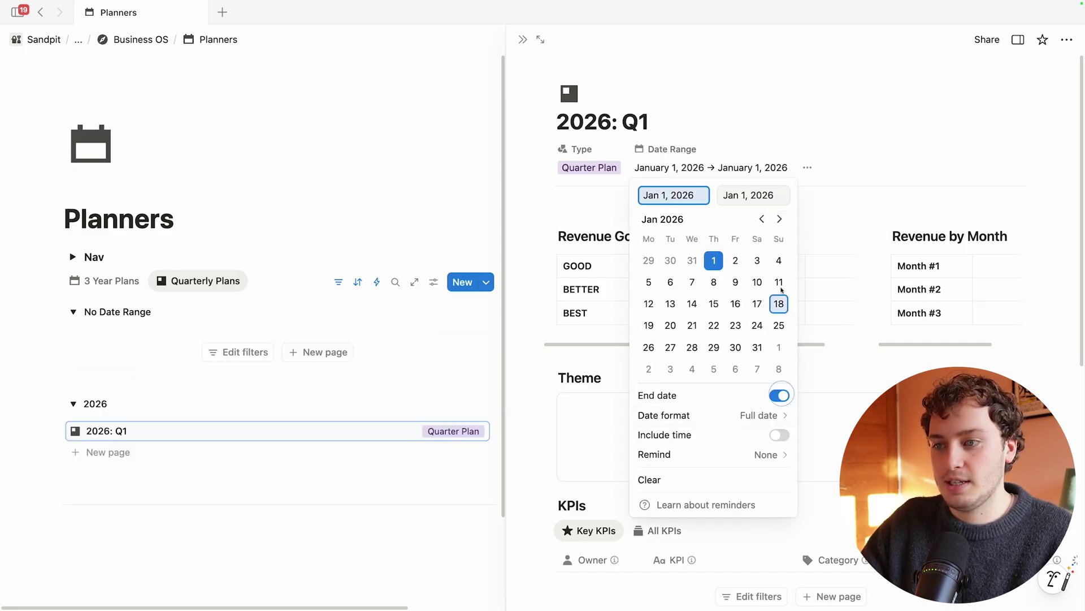
left_click(779, 219)
left_click(780, 219)
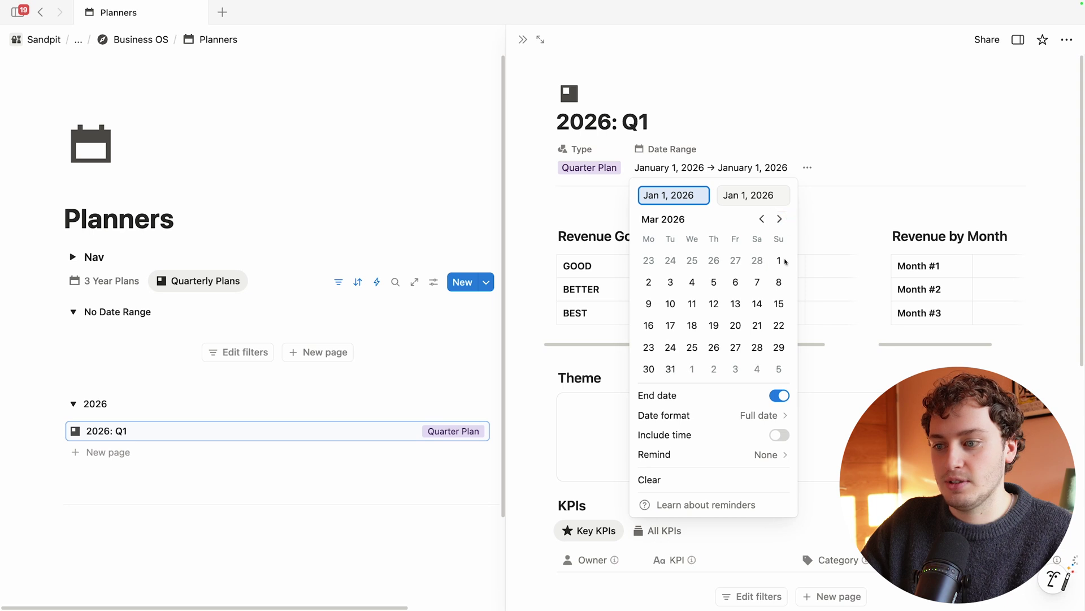
left_click(671, 369)
left_click(850, 148)
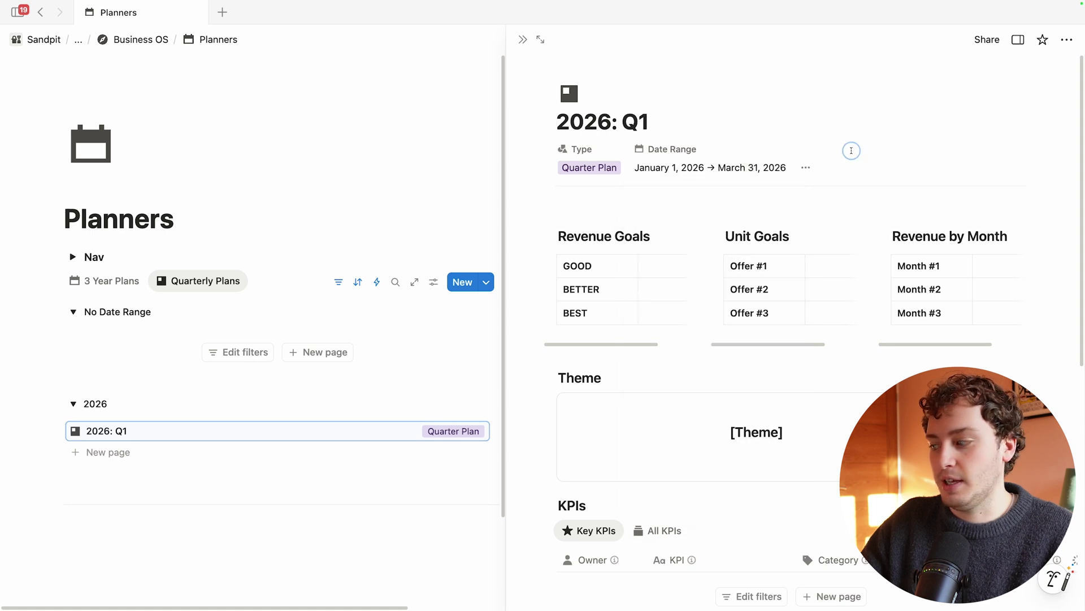
left_click(523, 41)
scroll(541, 340, "down", 2)
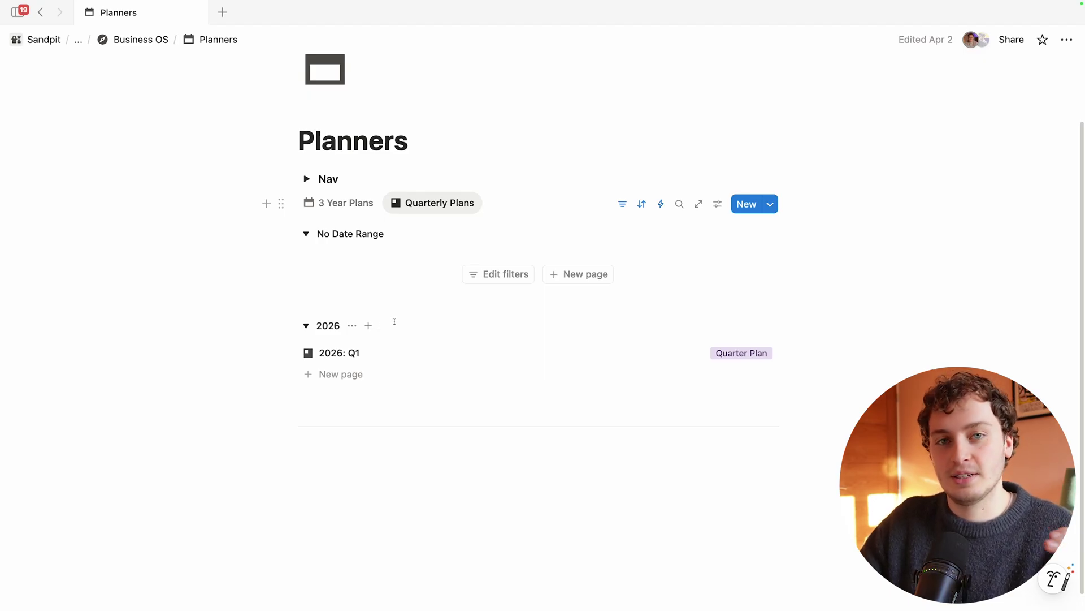
left_click(330, 354)
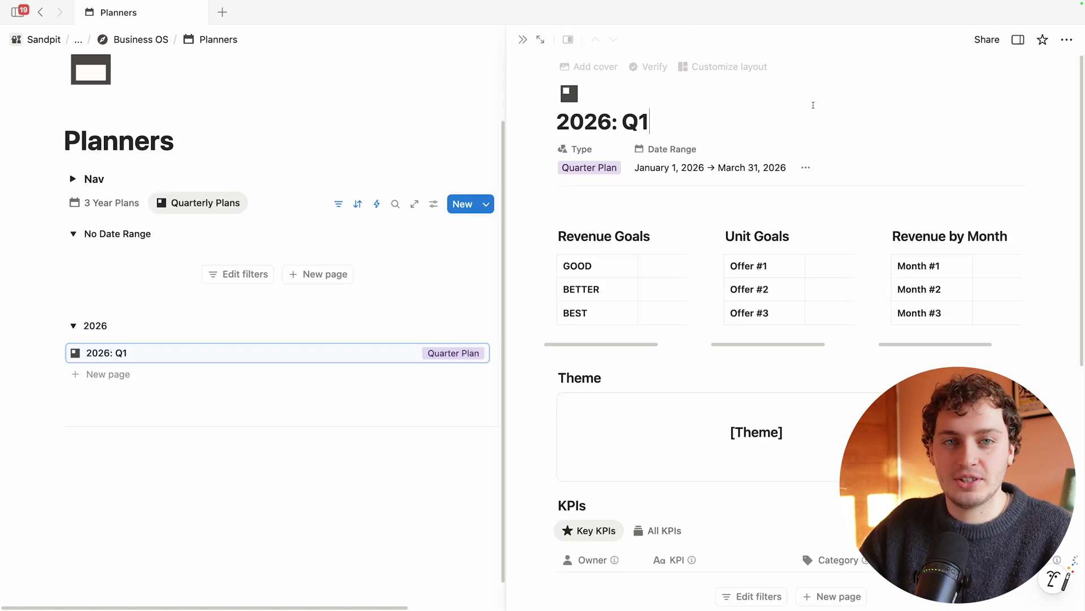
left_click(541, 40)
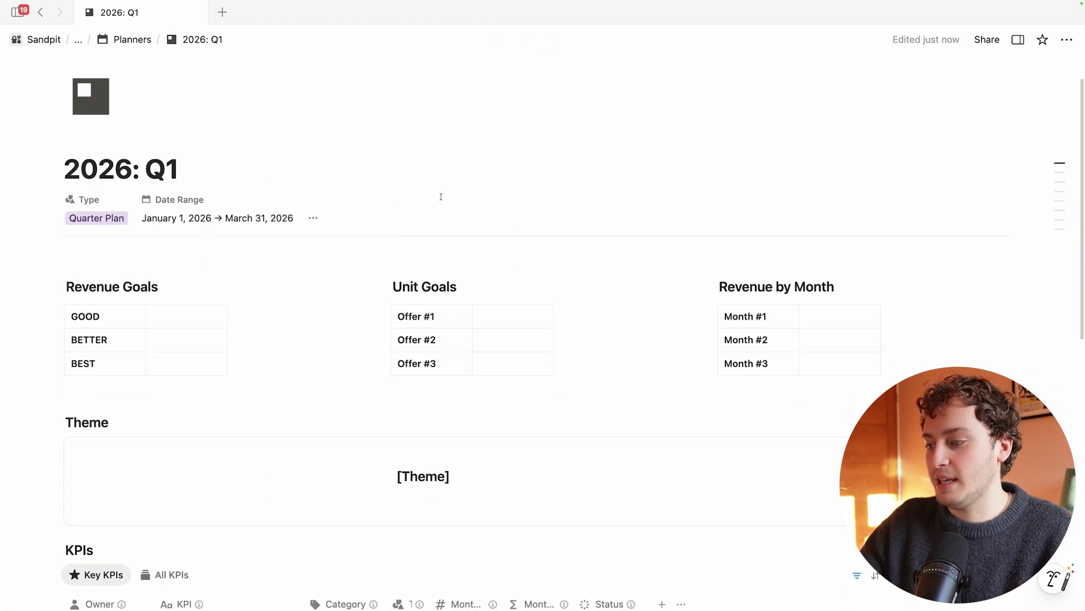
scroll(441, 196, "down", 10)
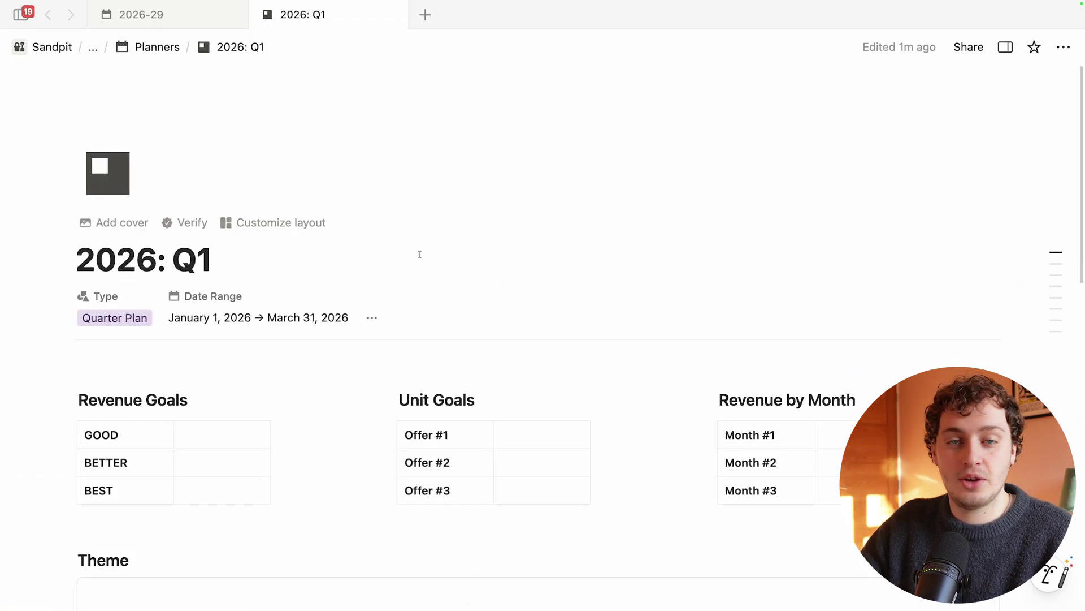
scroll(420, 255, "down", 3)
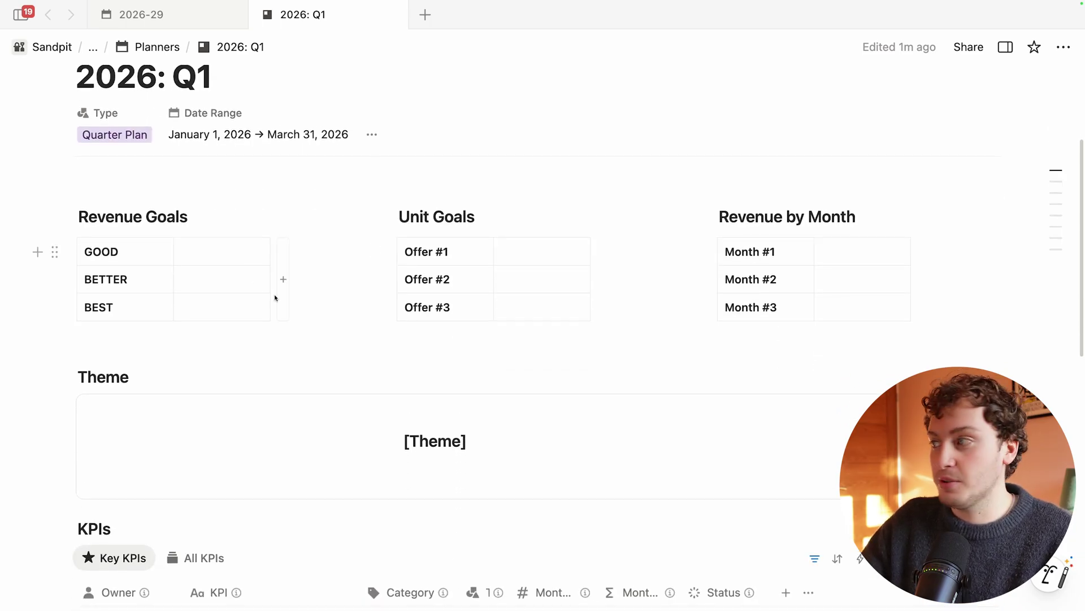
left_click(192, 17)
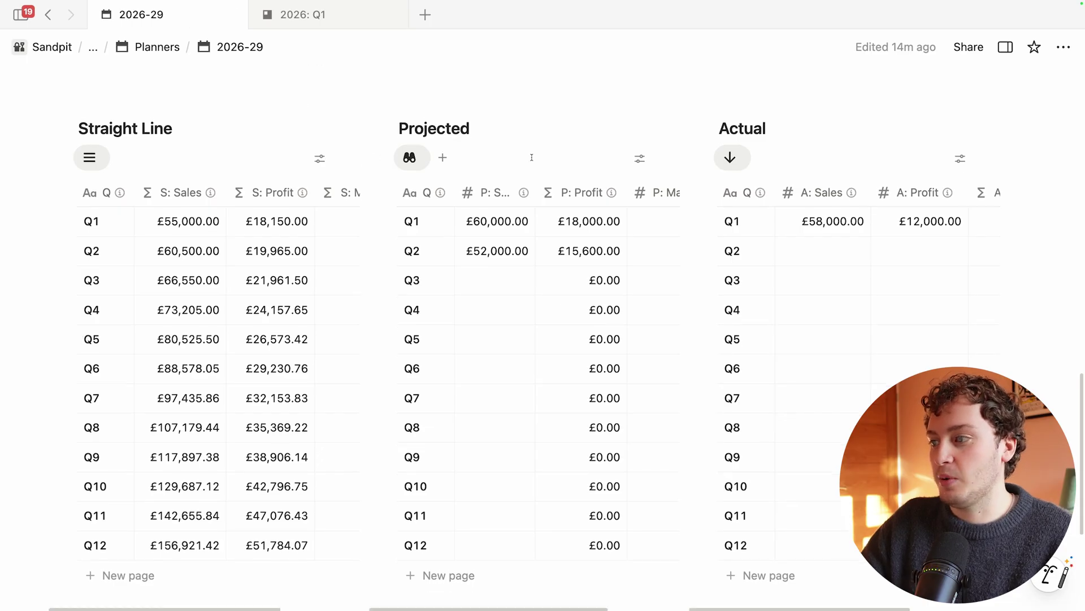
scroll(526, 170, "down", 1)
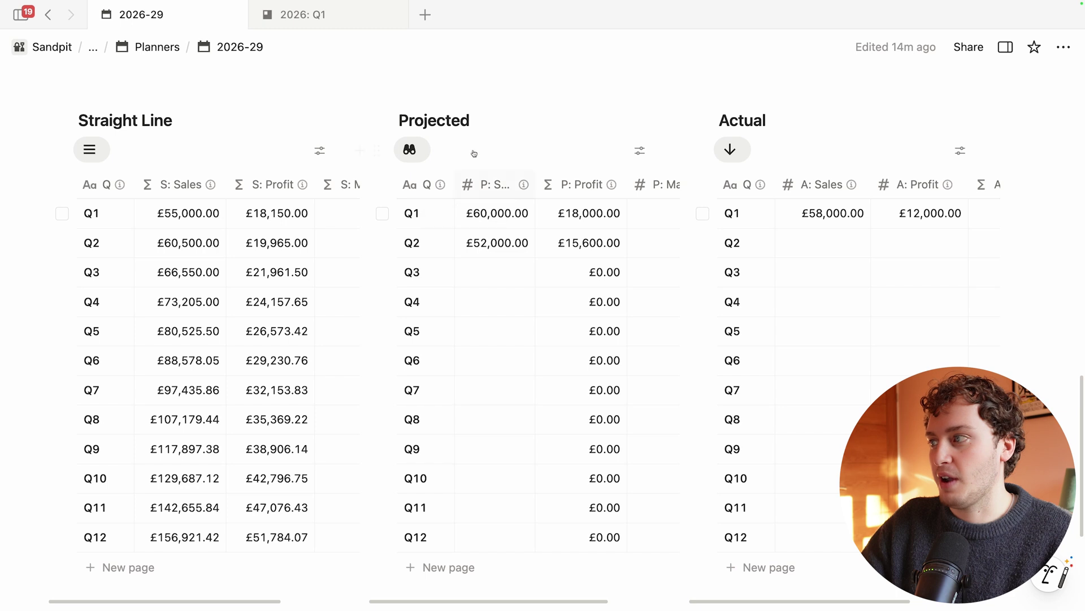
left_click(306, 15)
- Fill in the Revenue Goals as GOOD £60,000, BETTER £65,000 and BEST £70,000
left_click(206, 252)
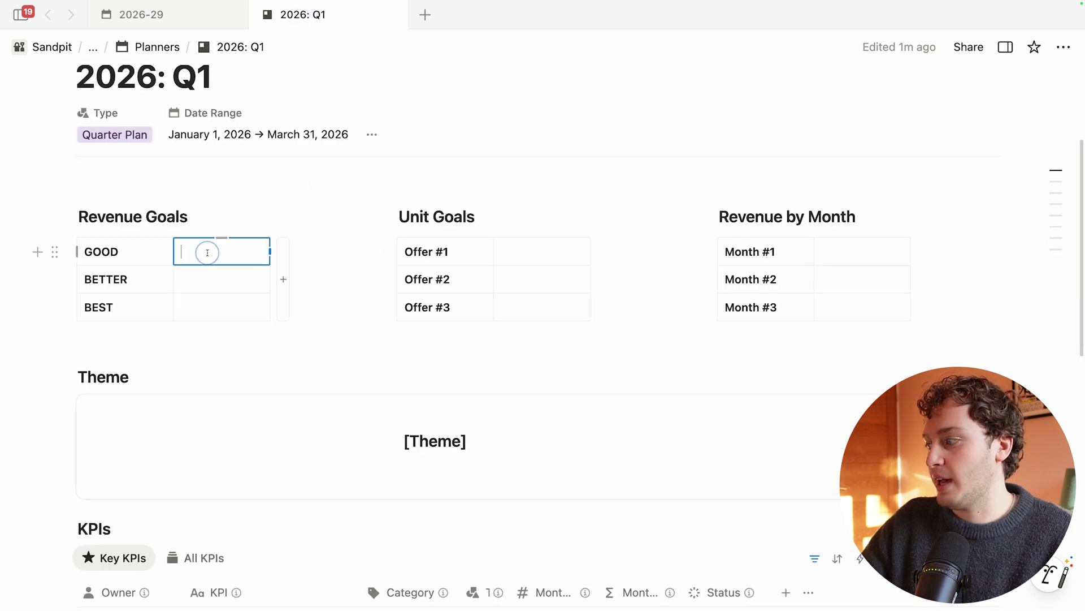
type("£60,000")
key("Escape")
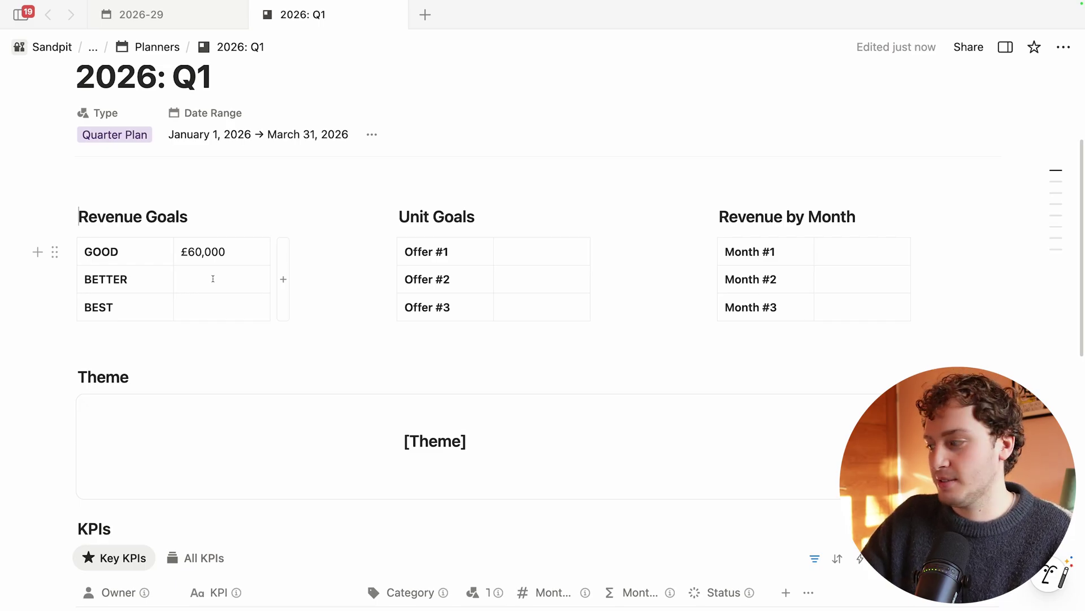
left_click(213, 278)
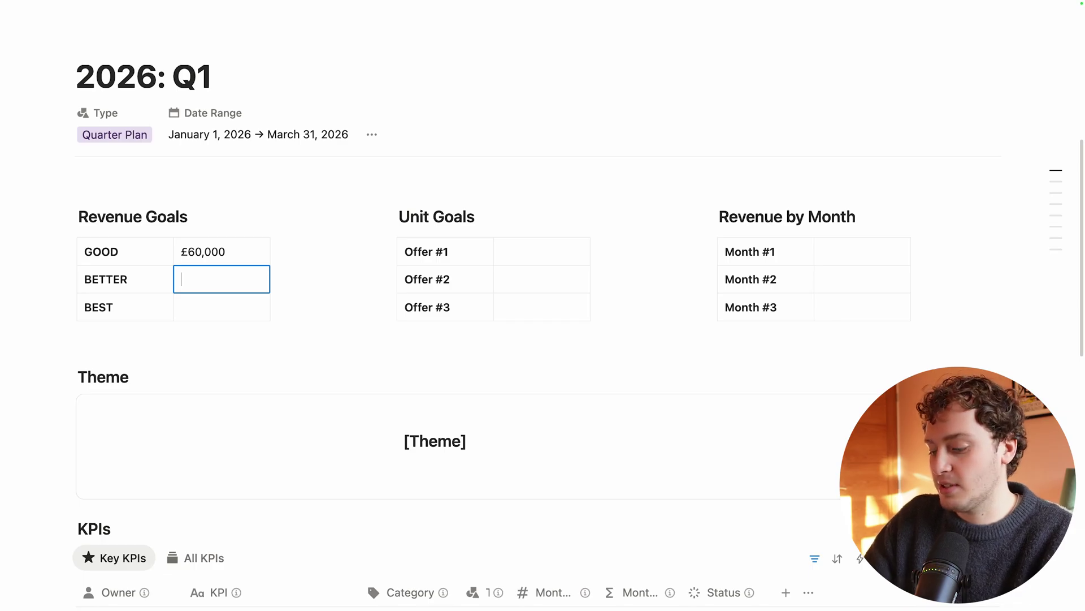
type("£65")
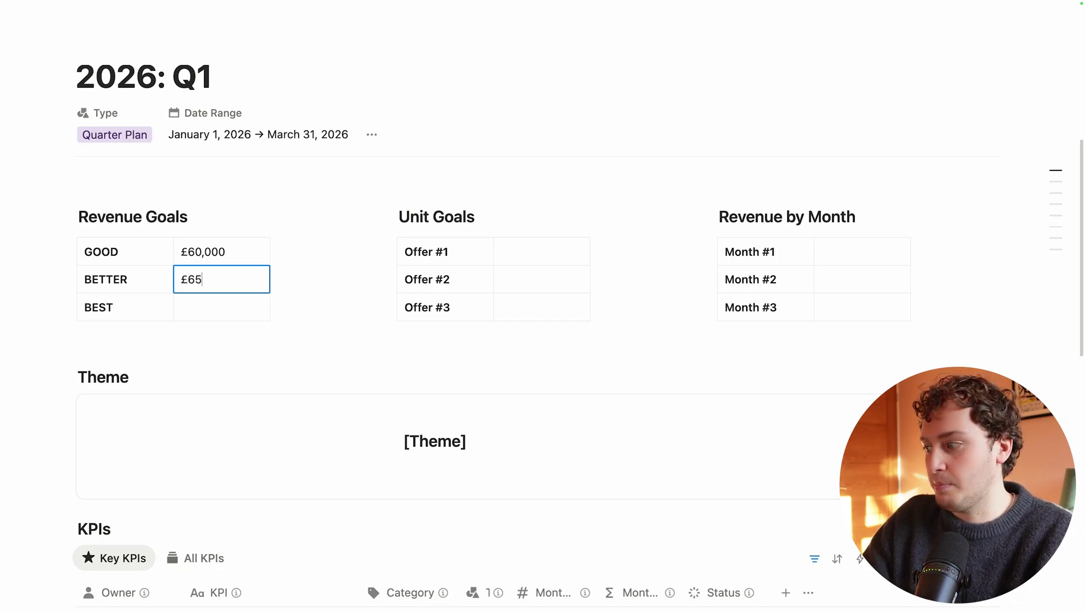
type(",000")
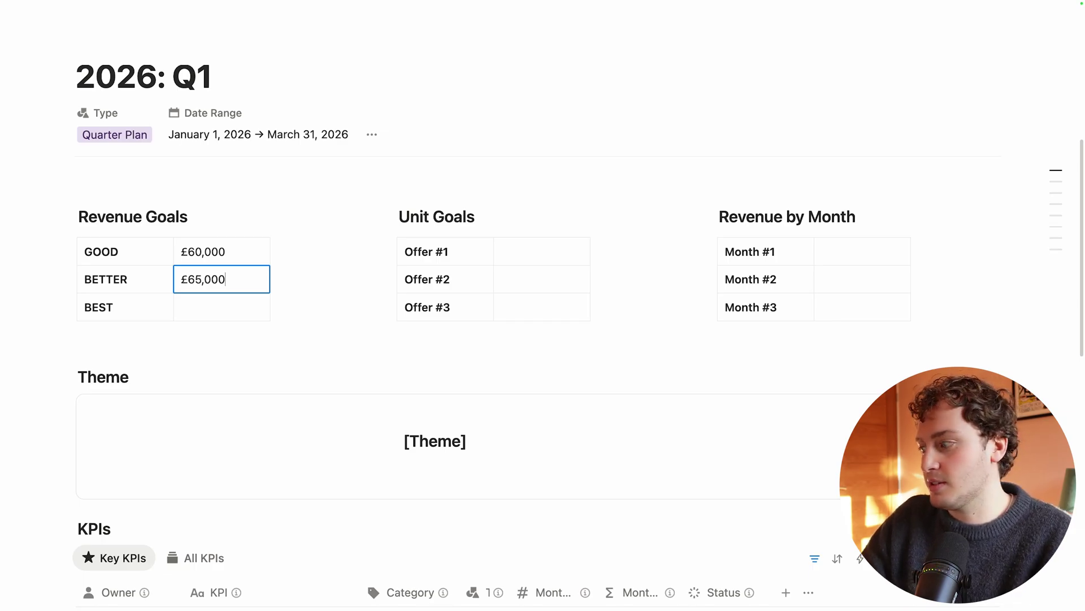
left_click(221, 307)
type("£70,000")
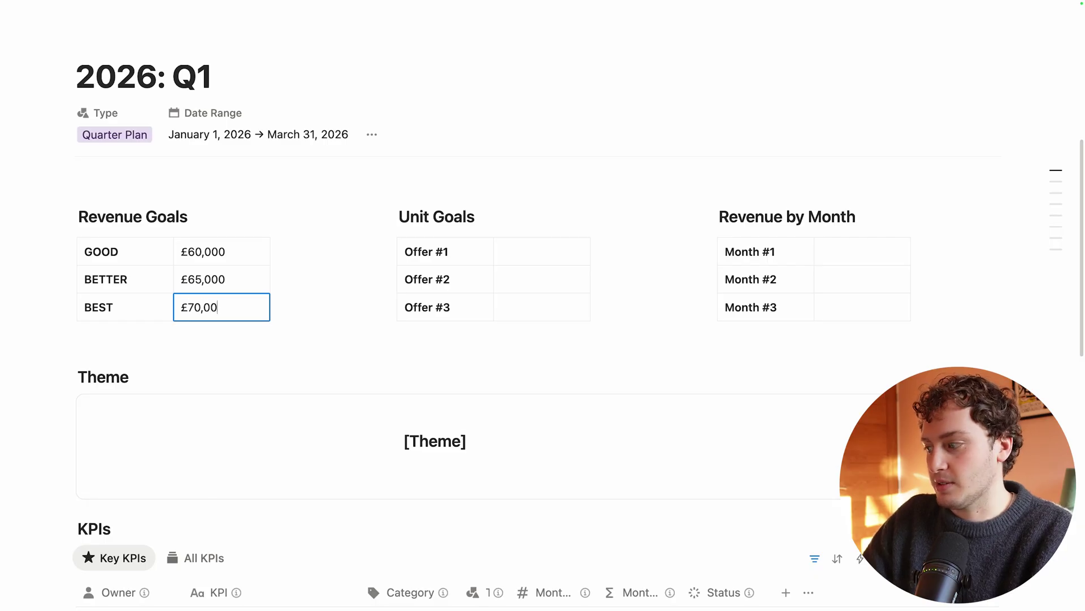
left_click(310, 208)
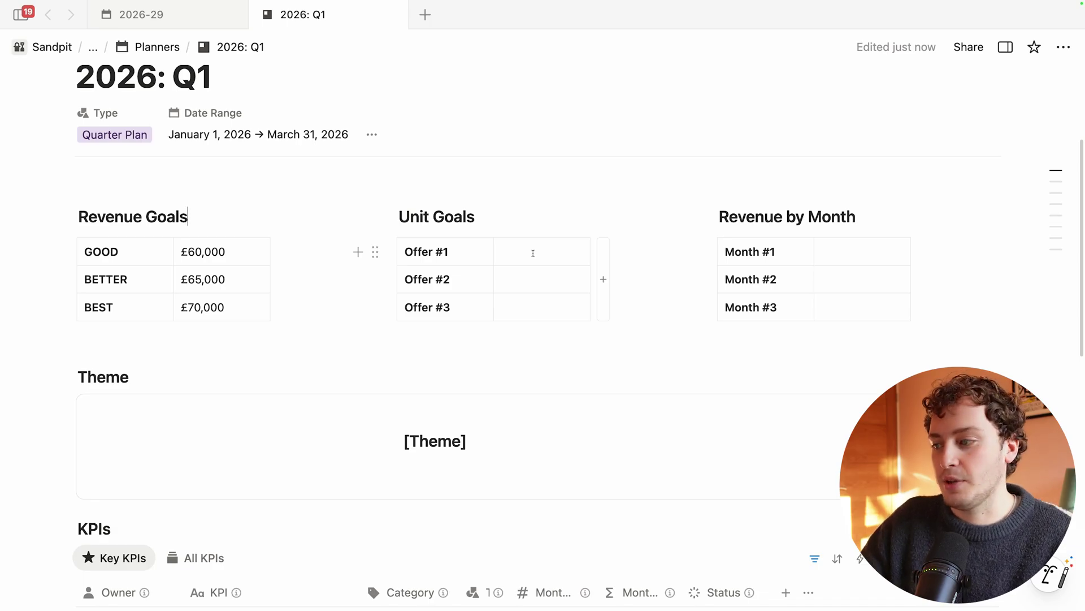
left_click(533, 253)
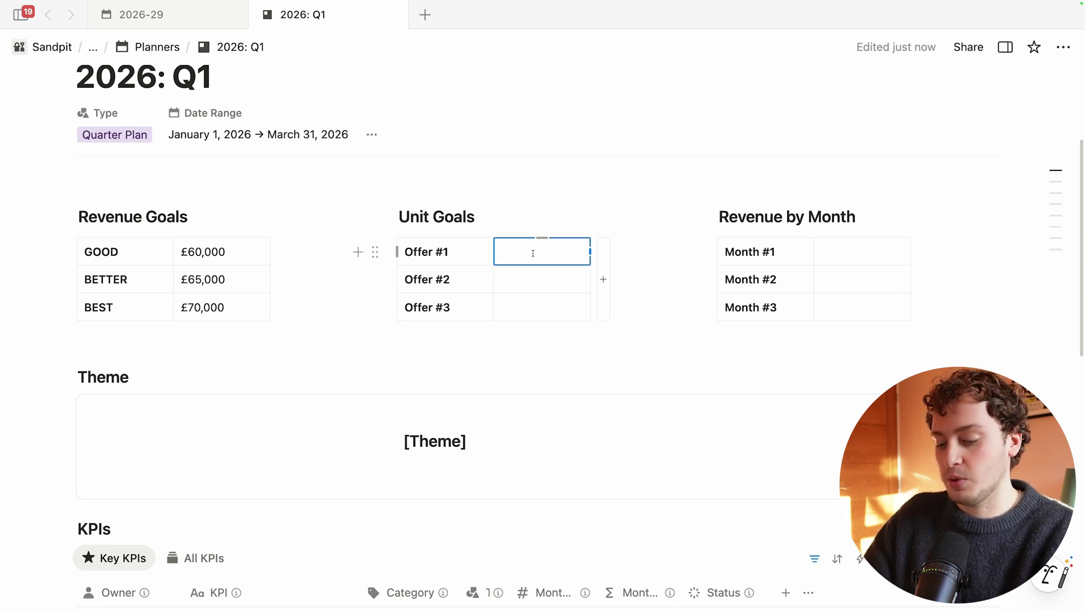
- Set the Offer #1 unit goal to 10
type("10")
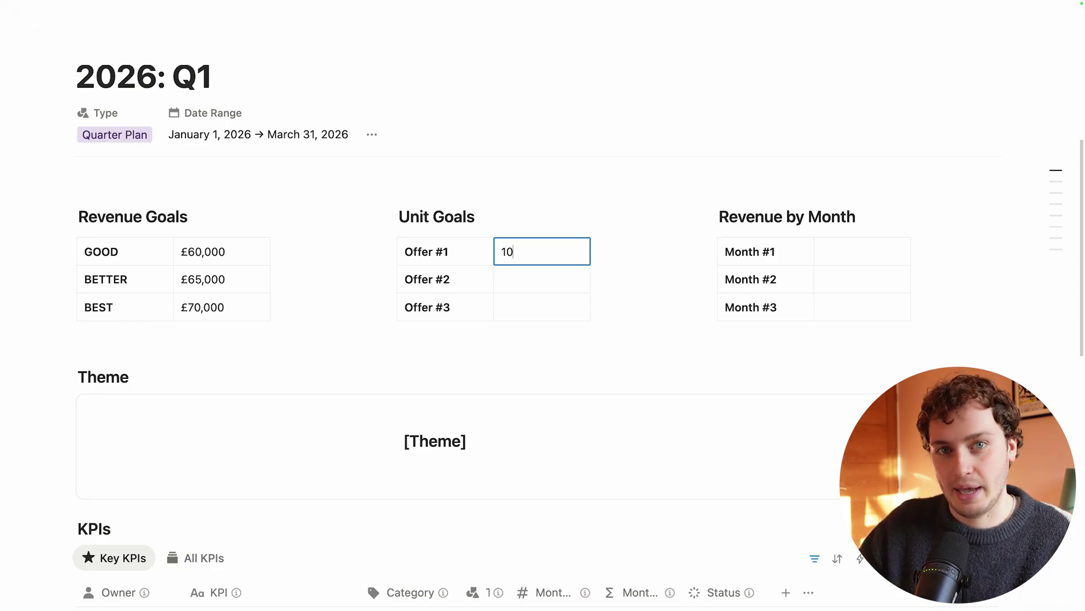
left_click(838, 277)
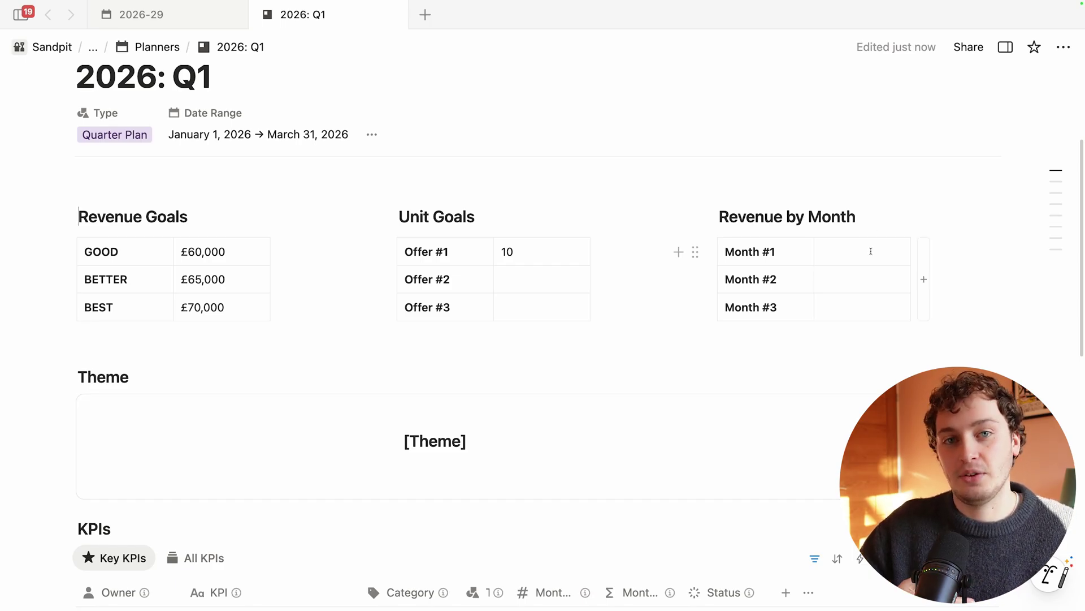
scroll(632, 306, "up", 2)
scroll(632, 306, "down", 5)
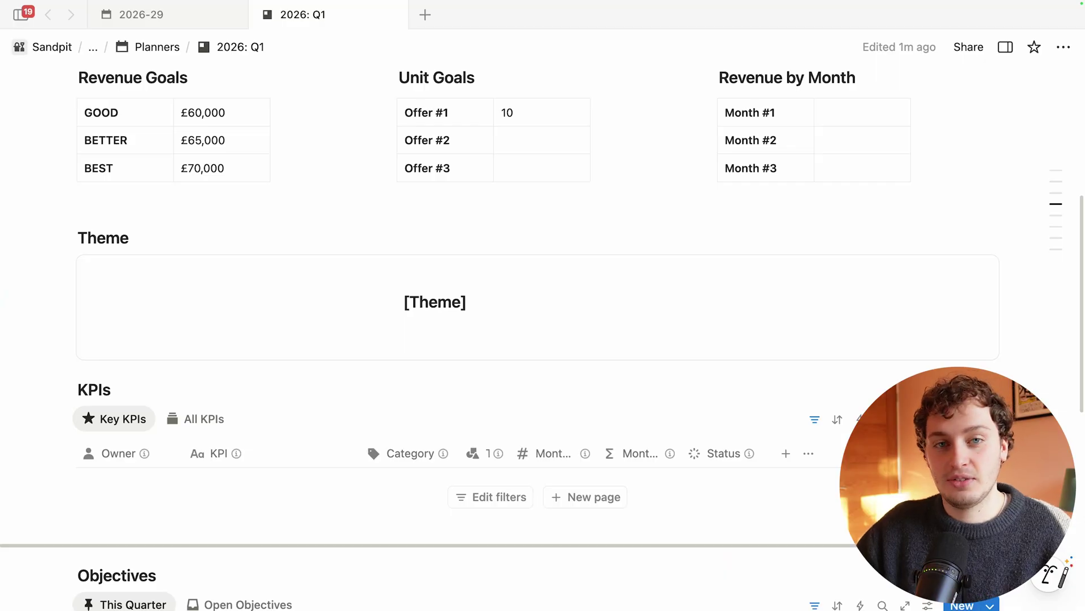
- Replace the [Theme] placeholder in the callout with 'Systemize for Scale'
left_click(439, 305)
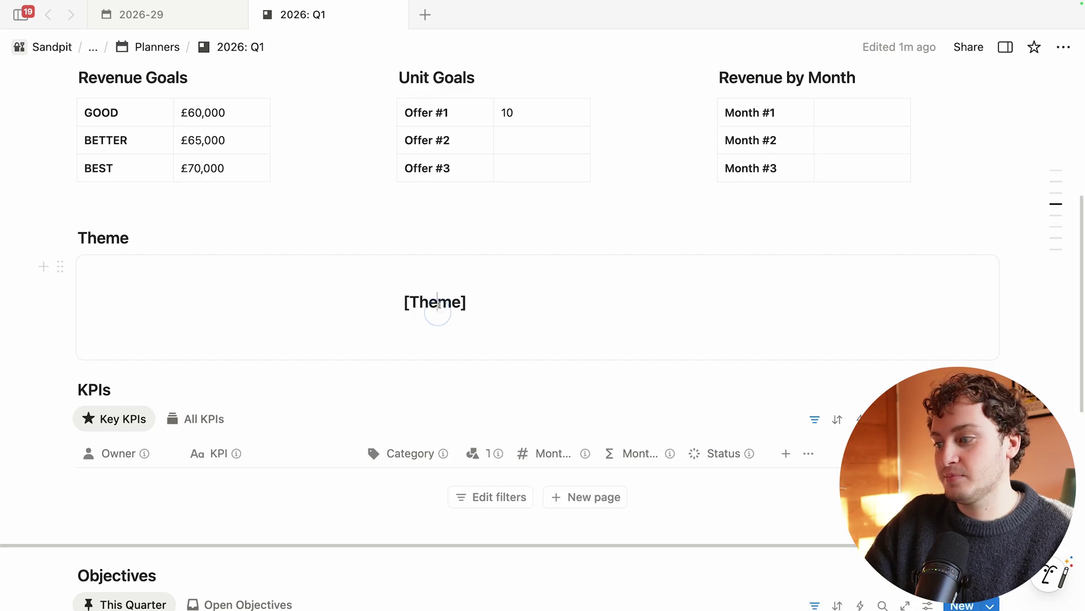
triple_click(438, 306)
type("Systemize")
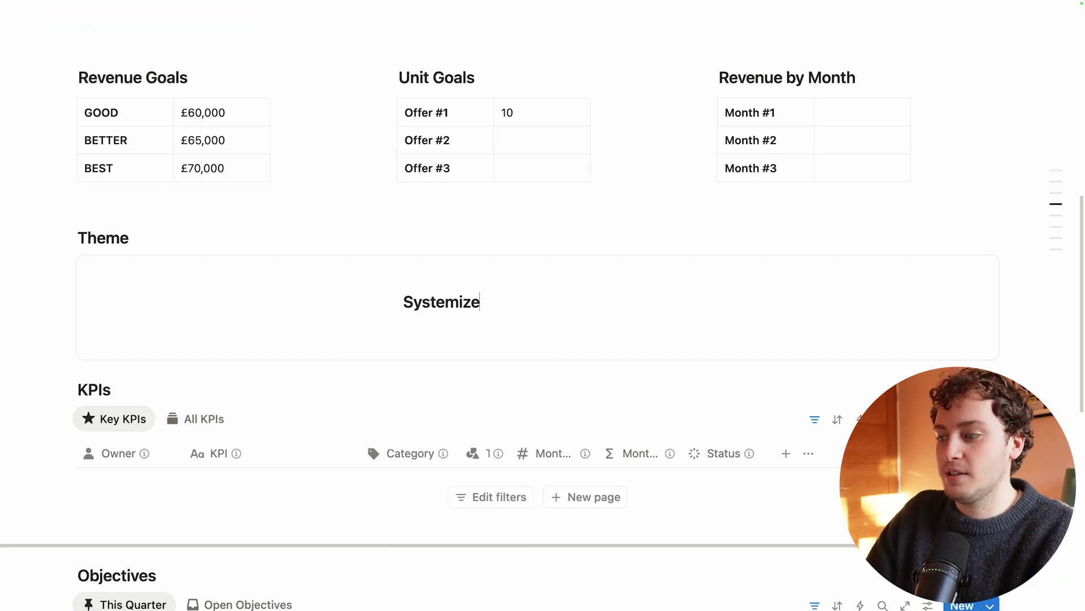
type(" for Scale")
left_click(604, 226)
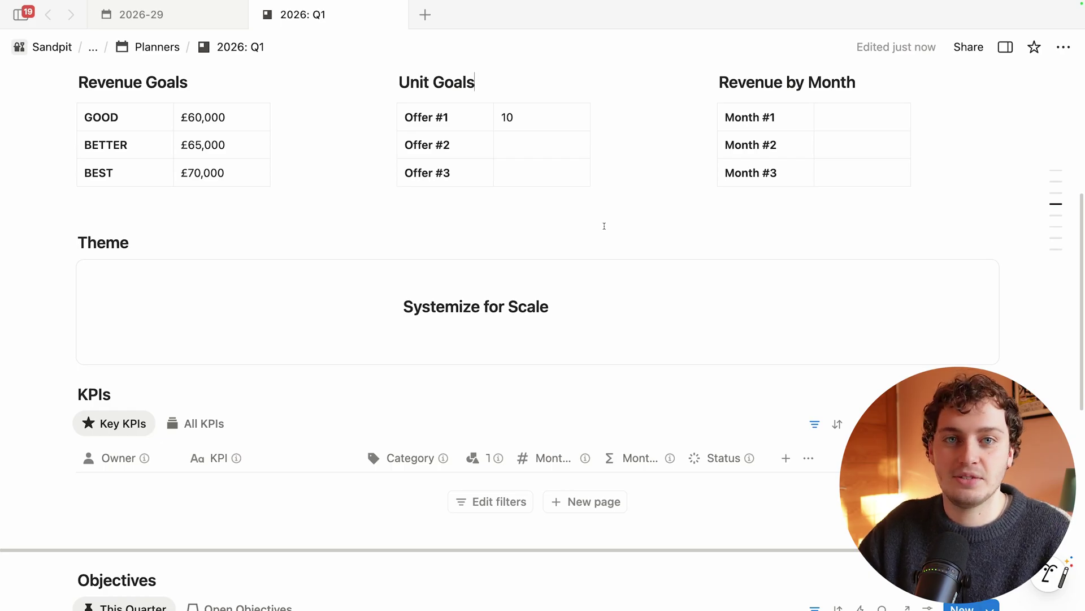
scroll(518, 281, "down", 3)
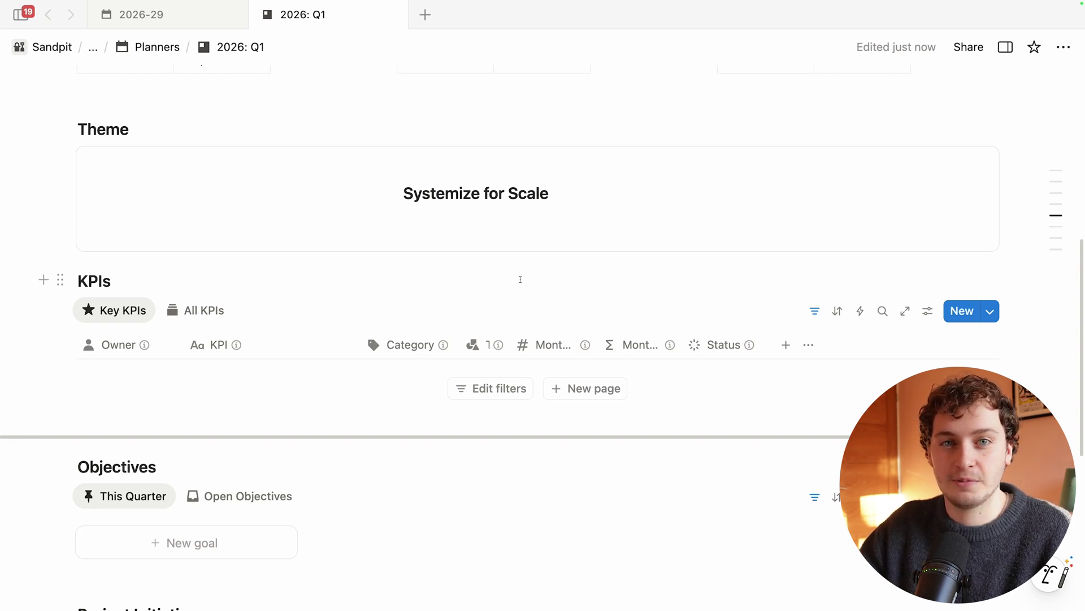
scroll(520, 279, "down", 1)
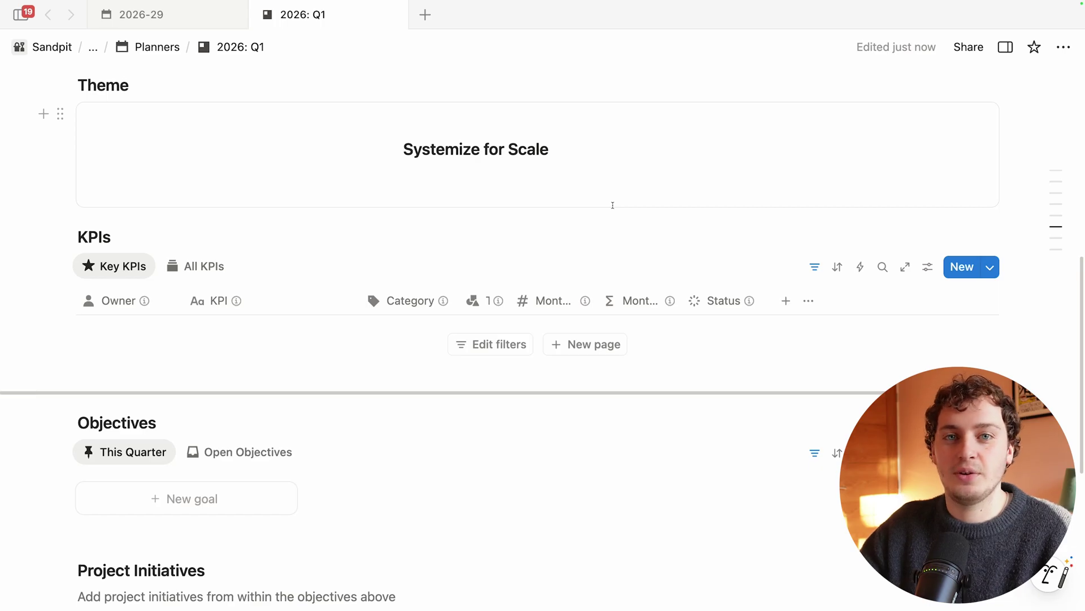
scroll(509, 206, "down", 1)
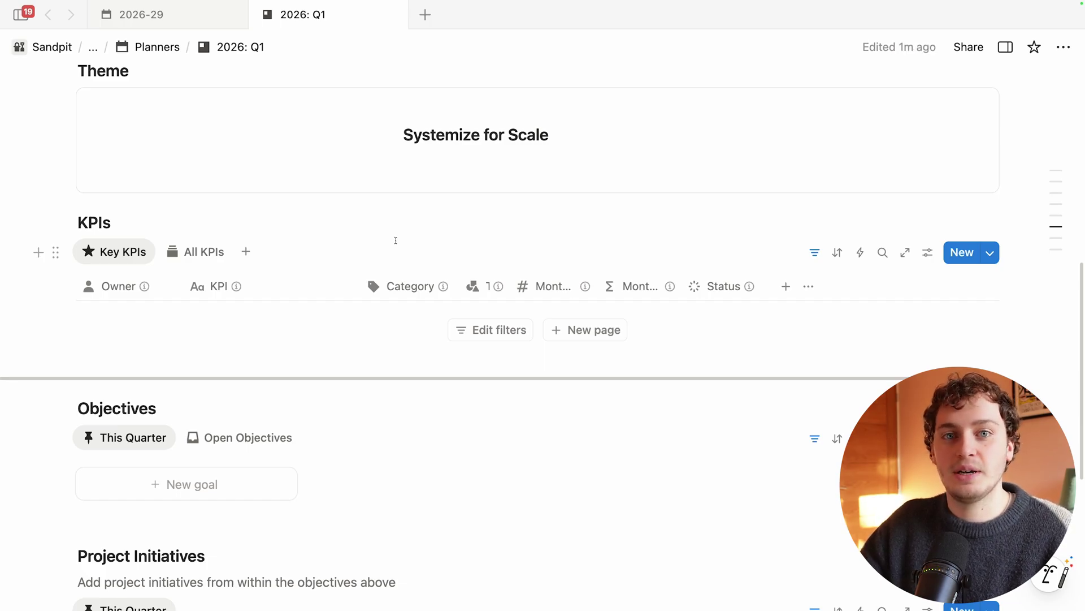
left_click(349, 226)
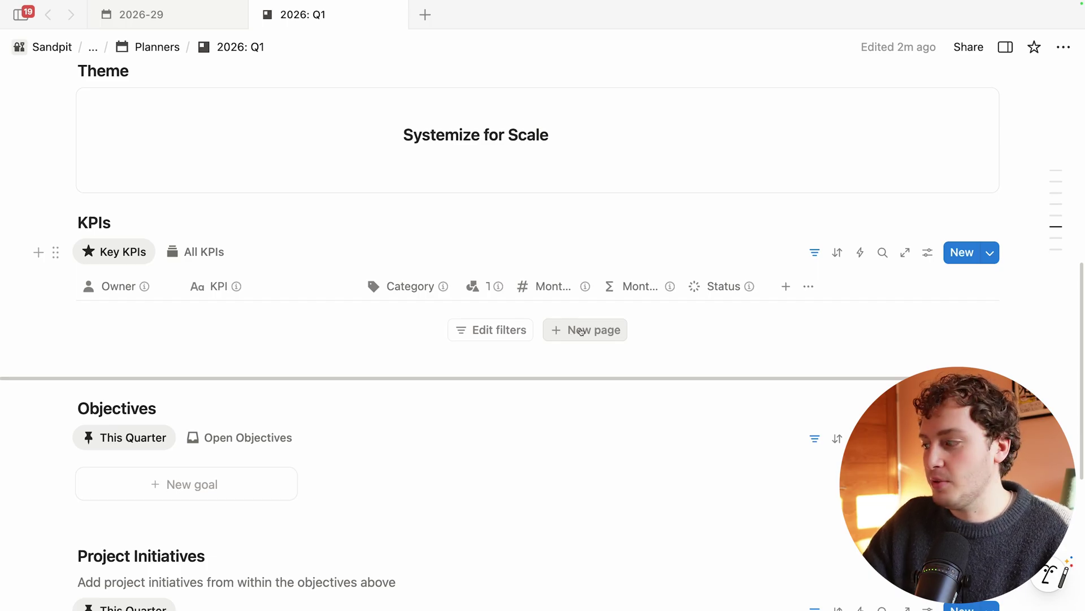
- Tag Team Utilization Rate (%) with the Key KPI category in the All KPIs view
left_click(197, 254)
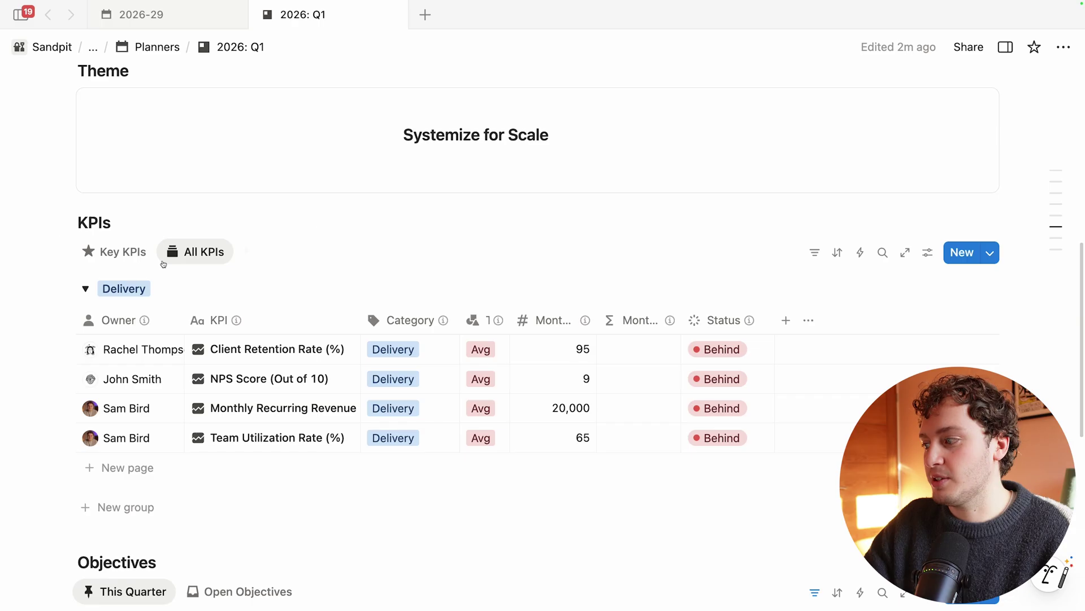
scroll(363, 254, "down", 1)
scroll(362, 256, "down", 1)
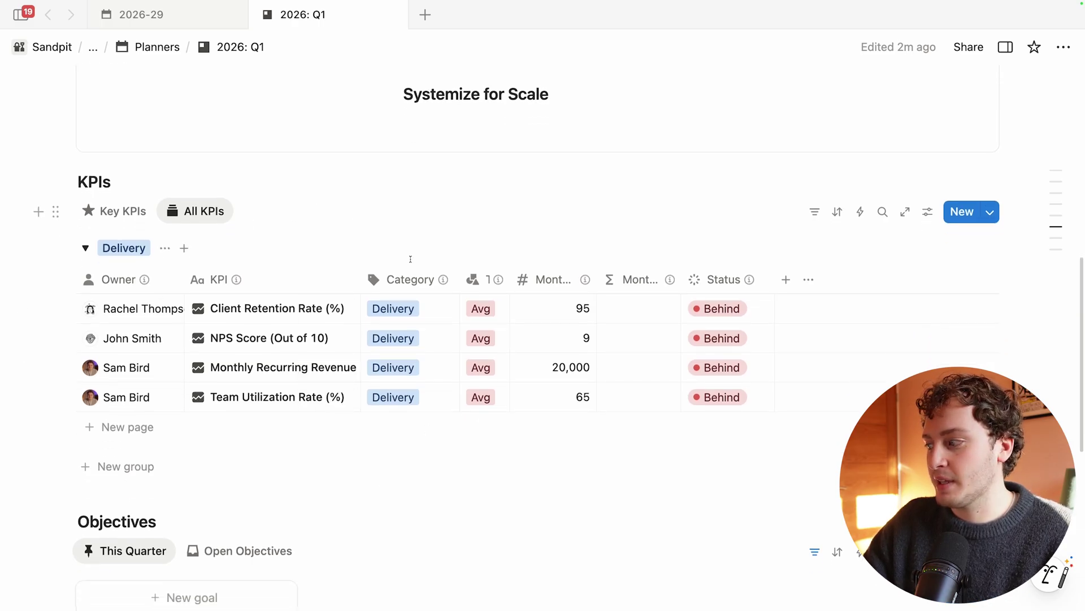
left_click(427, 399)
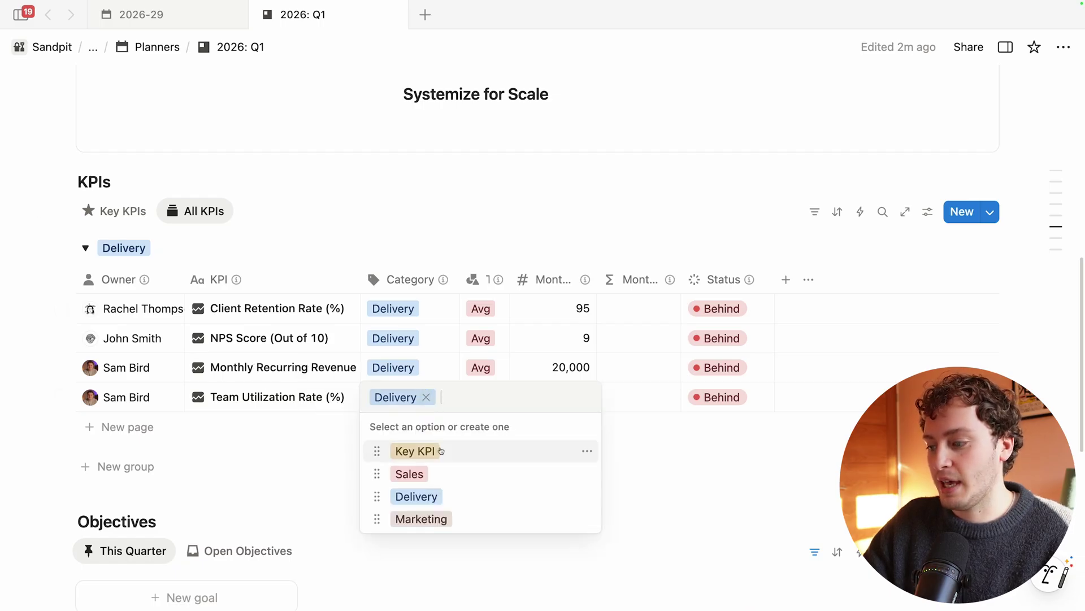
left_click(440, 451)
left_click(378, 247)
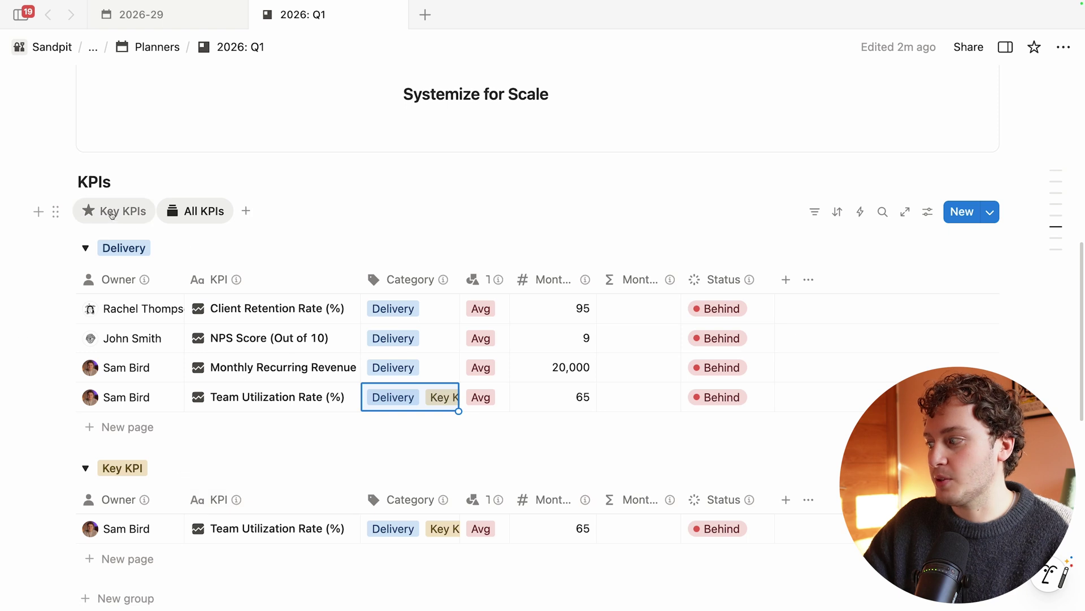
- In the Key KPIs view, change Team Utilization Rate's Month Target from 65 to 75
left_click(111, 213)
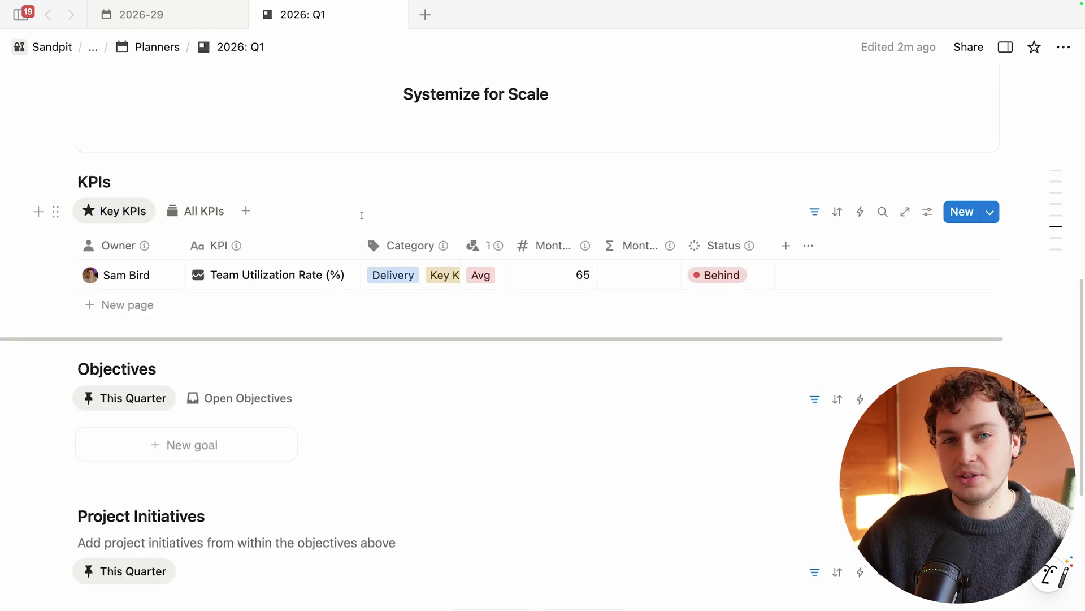
mouse_move(565, 245)
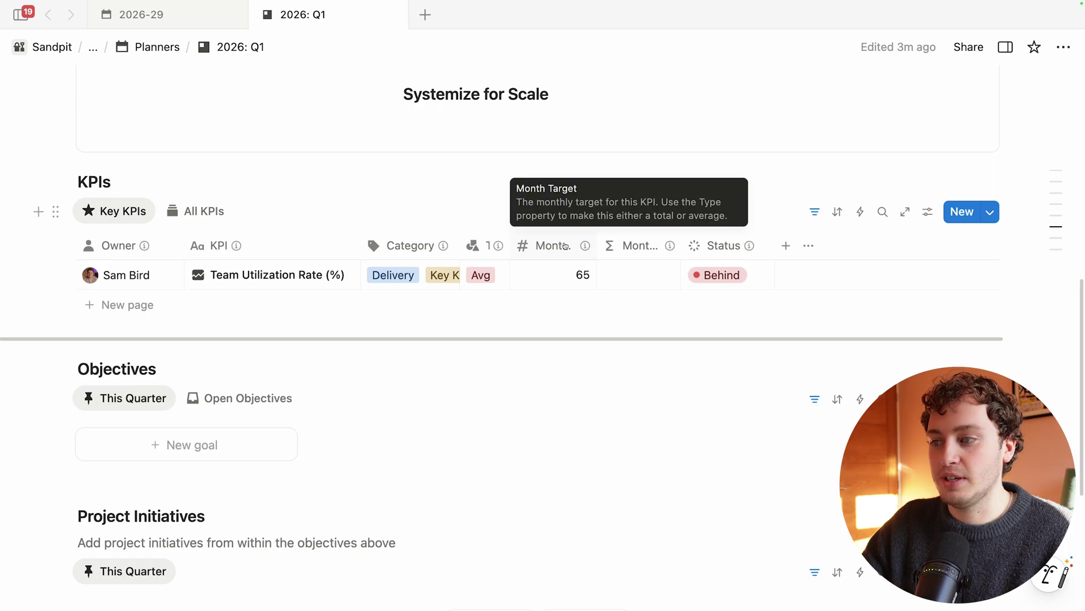
left_click(582, 277)
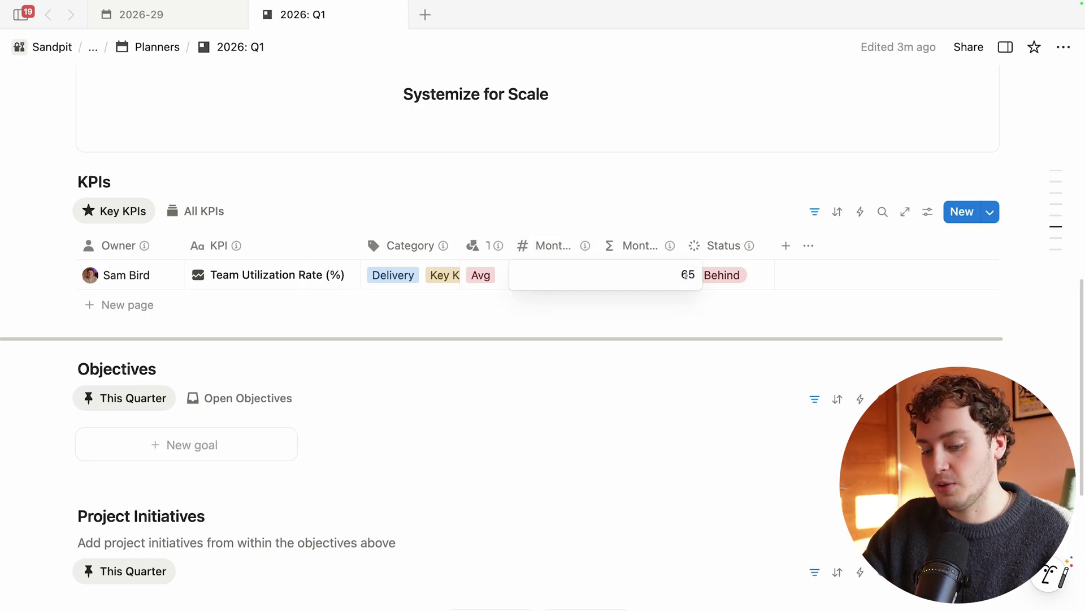
key("BackSpace")
key("BackSpace")
type("75")
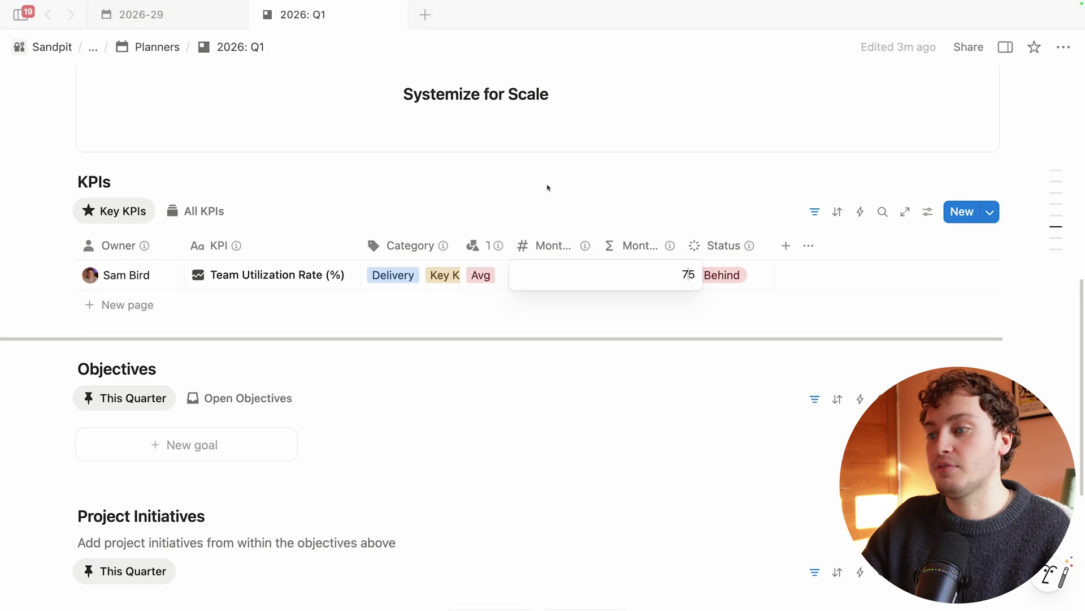
key("Return")
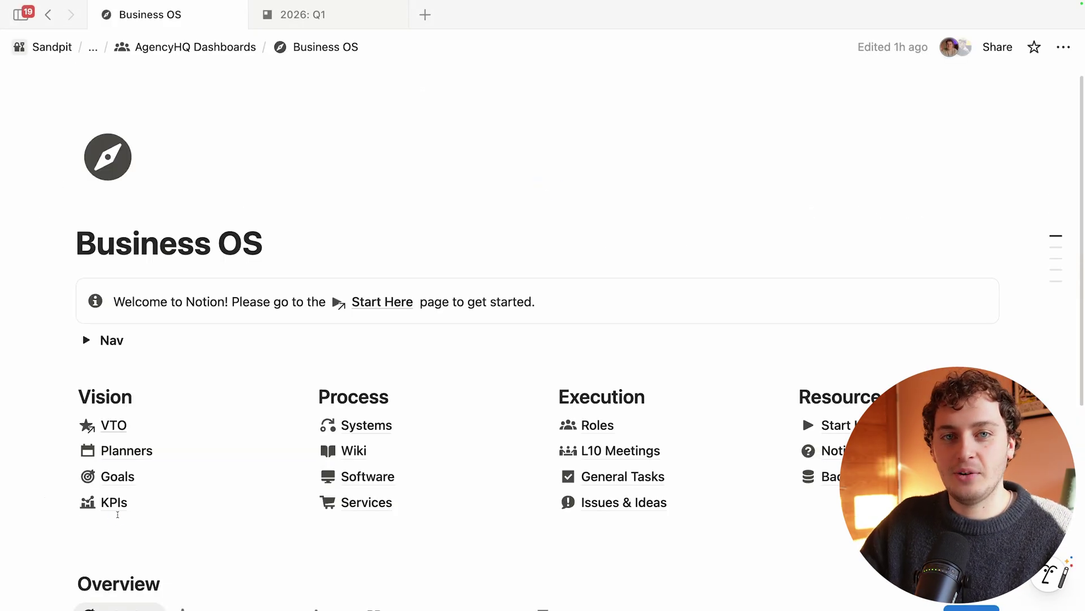
left_click(120, 515)
- Record an Actual of 70 on the March 3, 2025 Team Utilization Rate log and return to the Q1 planner
left_click(116, 503)
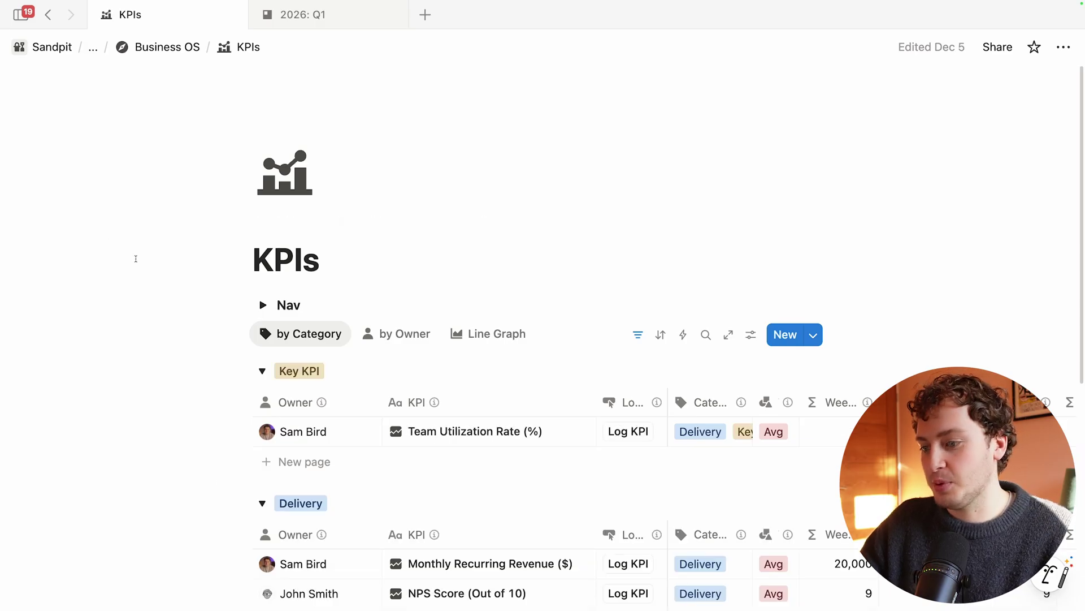
scroll(135, 259, "down", 3)
left_click(631, 357)
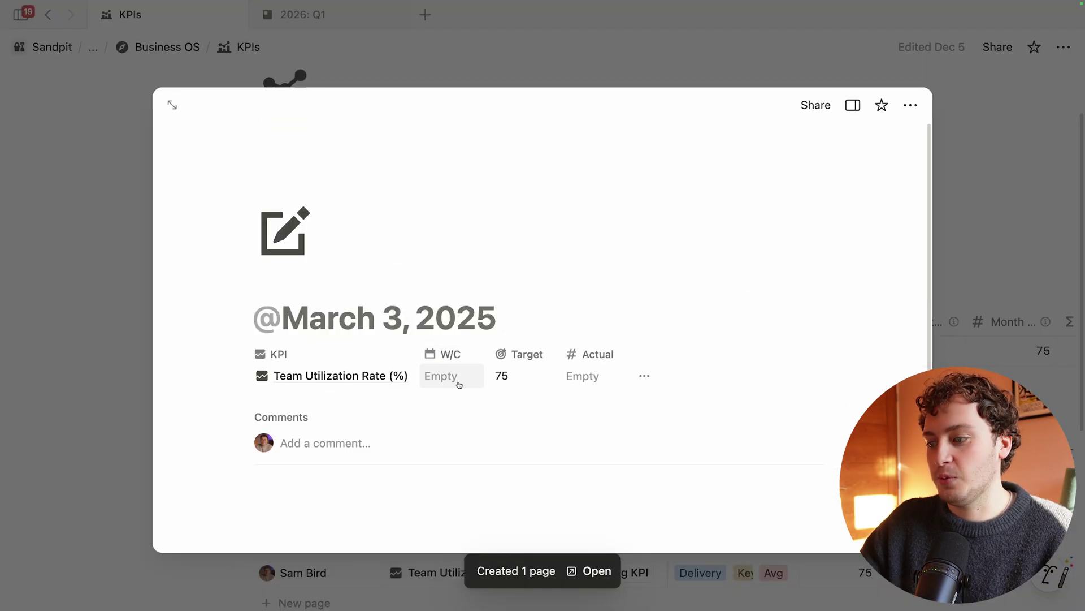
left_click(591, 375)
type("7")
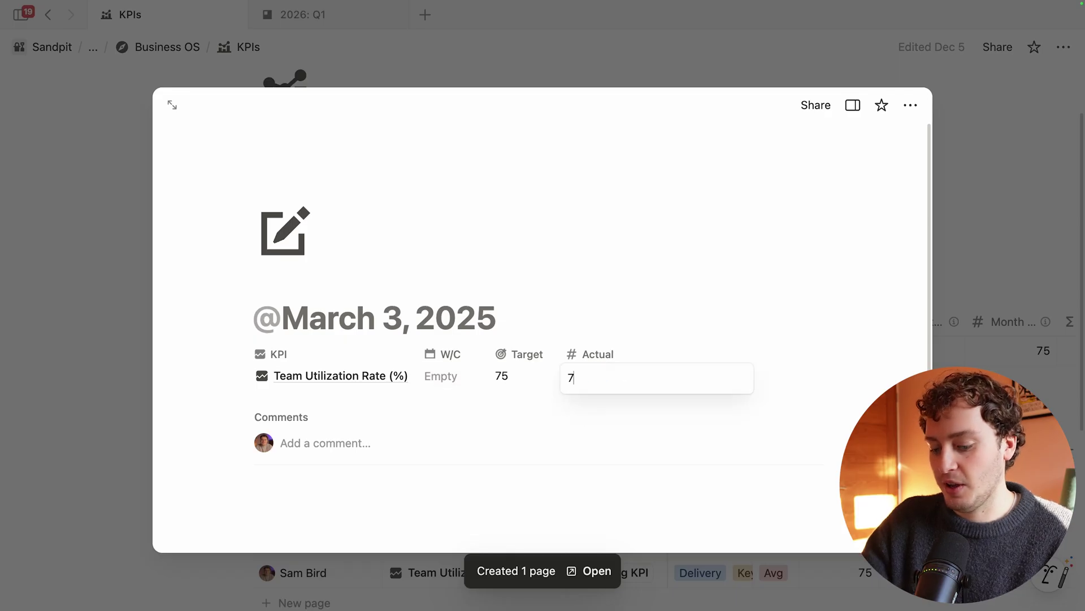
type("0")
left_click(977, 228)
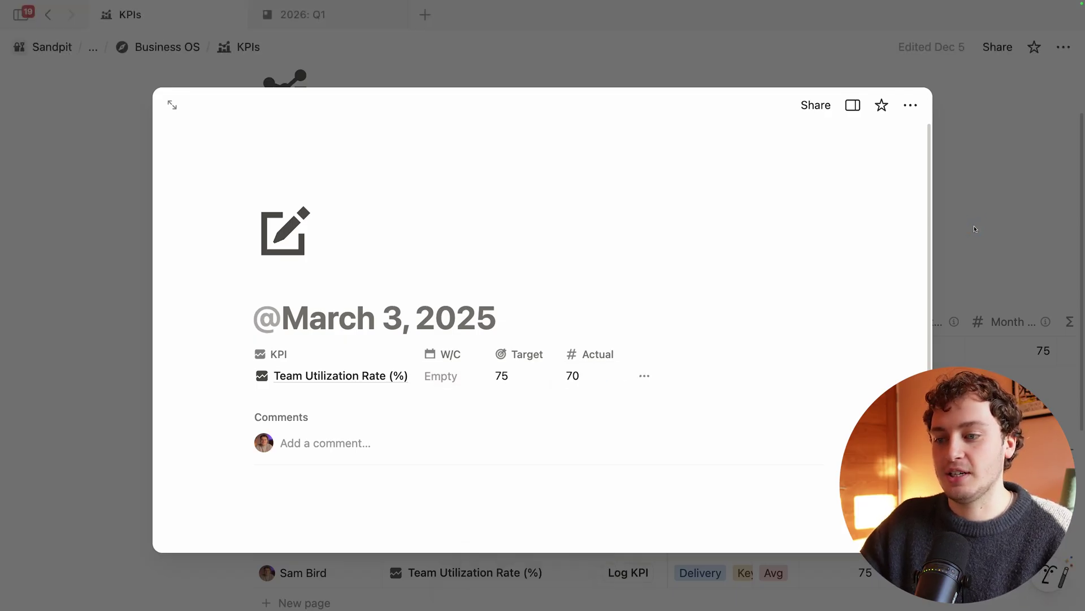
left_click(975, 229)
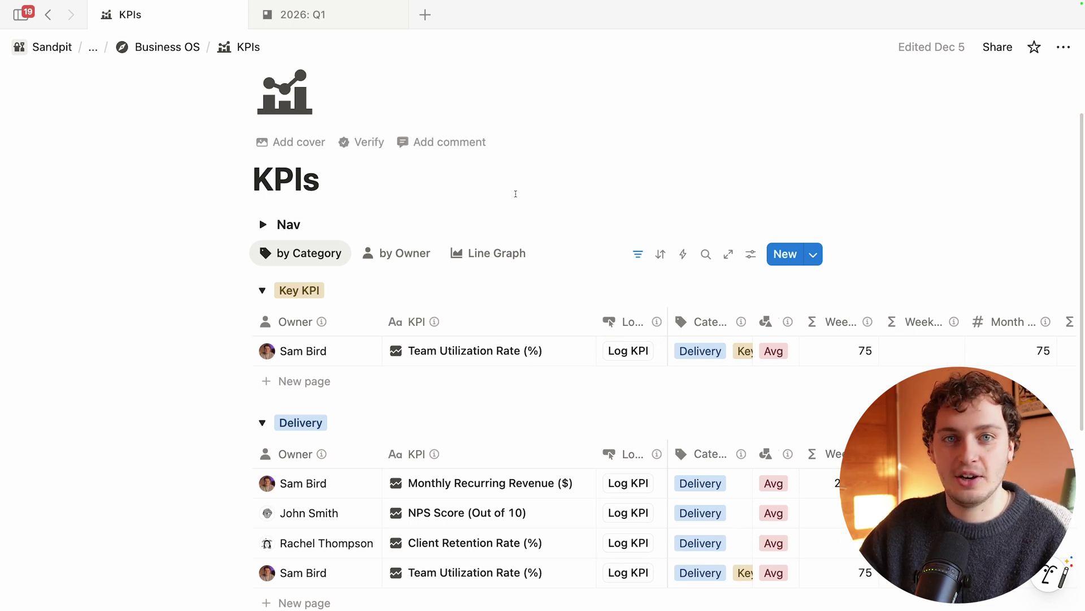
key("ctrl+Tab")
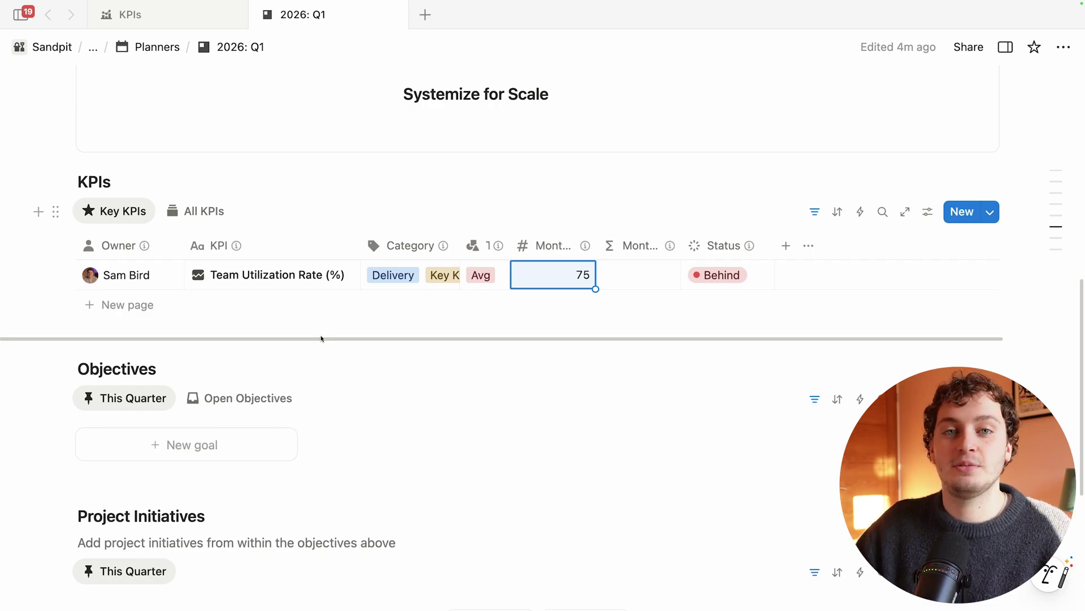
- Review Open Objectives on the 2026: Q1 planner, then add a new goal under This Quarter
scroll(321, 338, "down", 3)
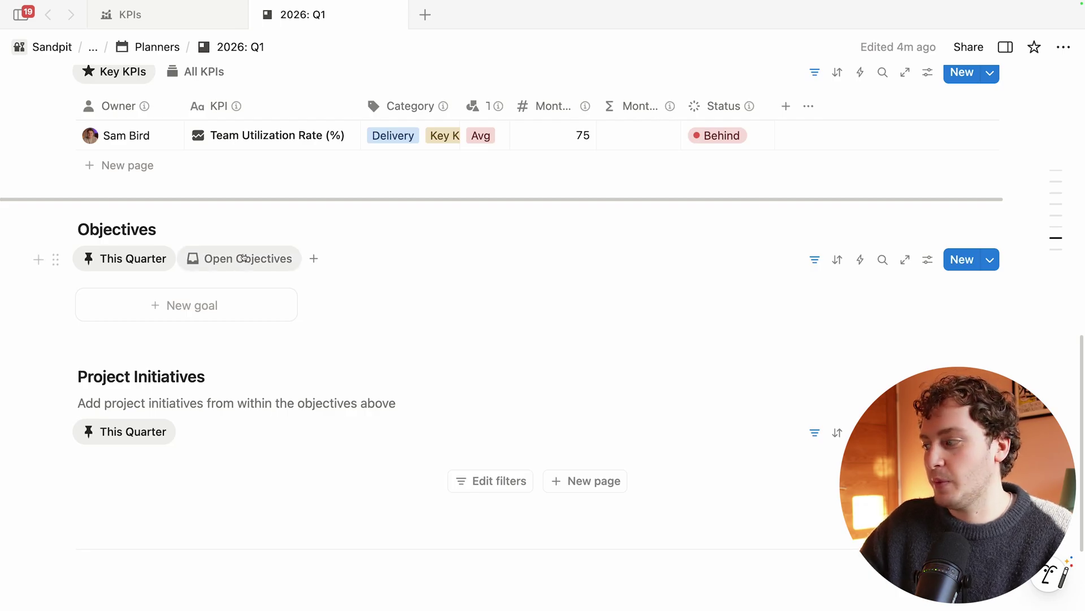
left_click(232, 258)
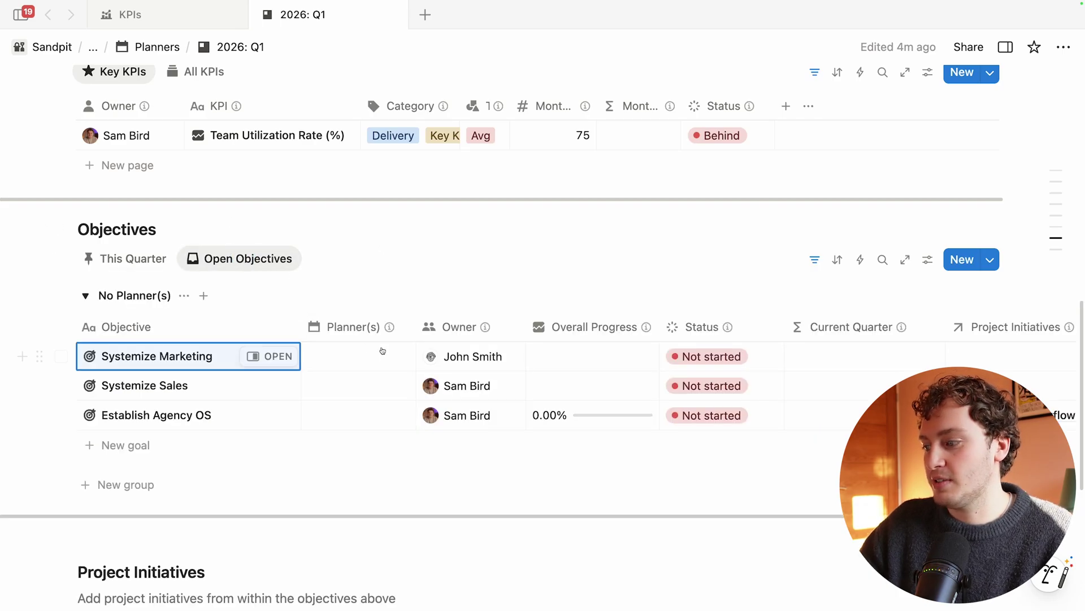
left_click(353, 348)
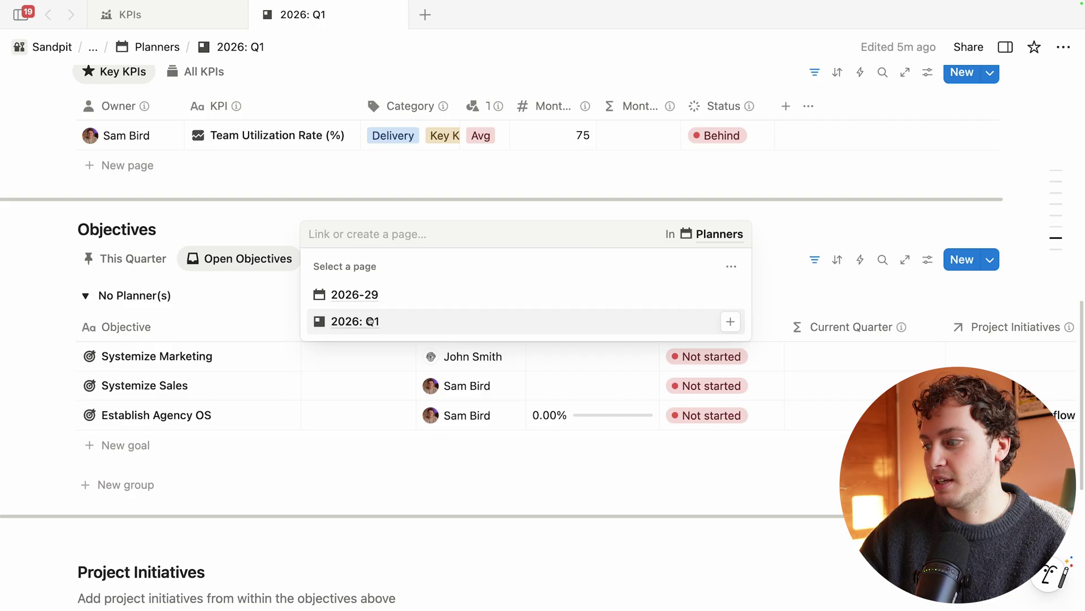
key("Escape")
left_click(147, 265)
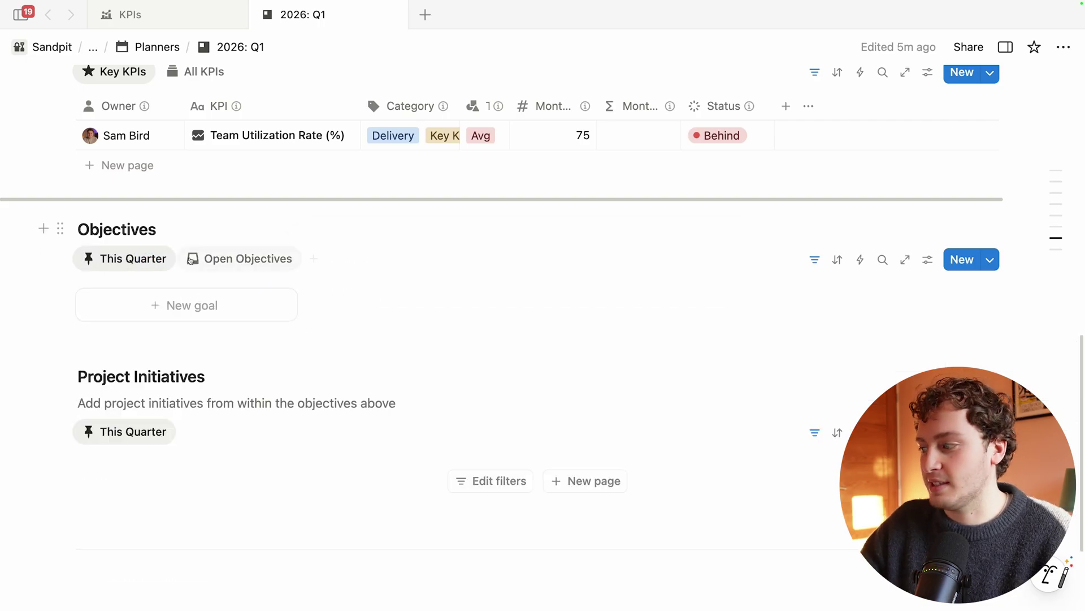
left_click(191, 308)
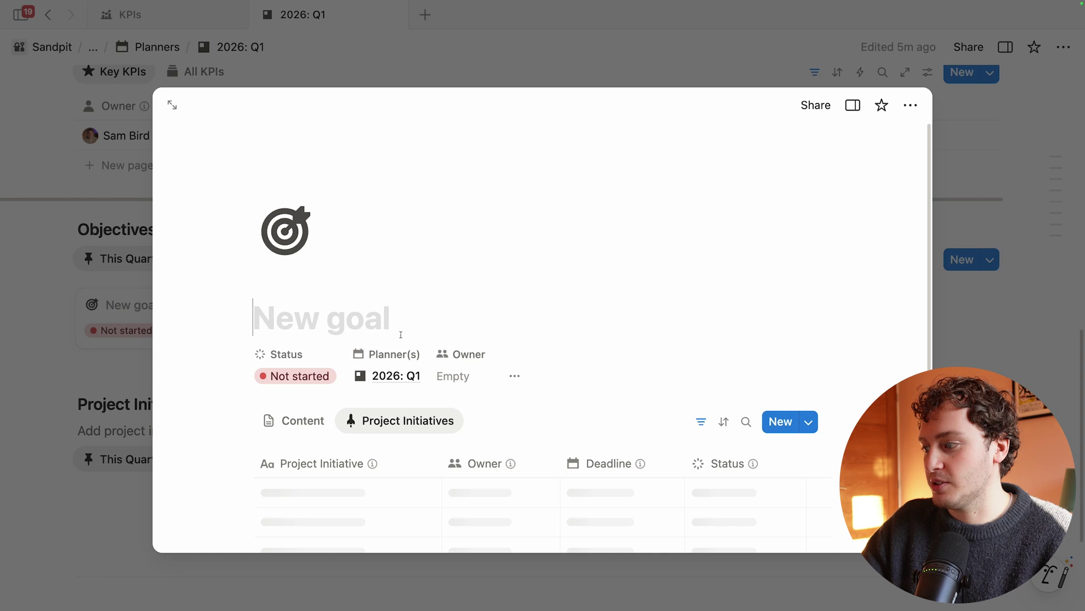
- Title the new goal 'Systemize Client Delivery', open it as a full page, and assign its owner
type("Systemi")
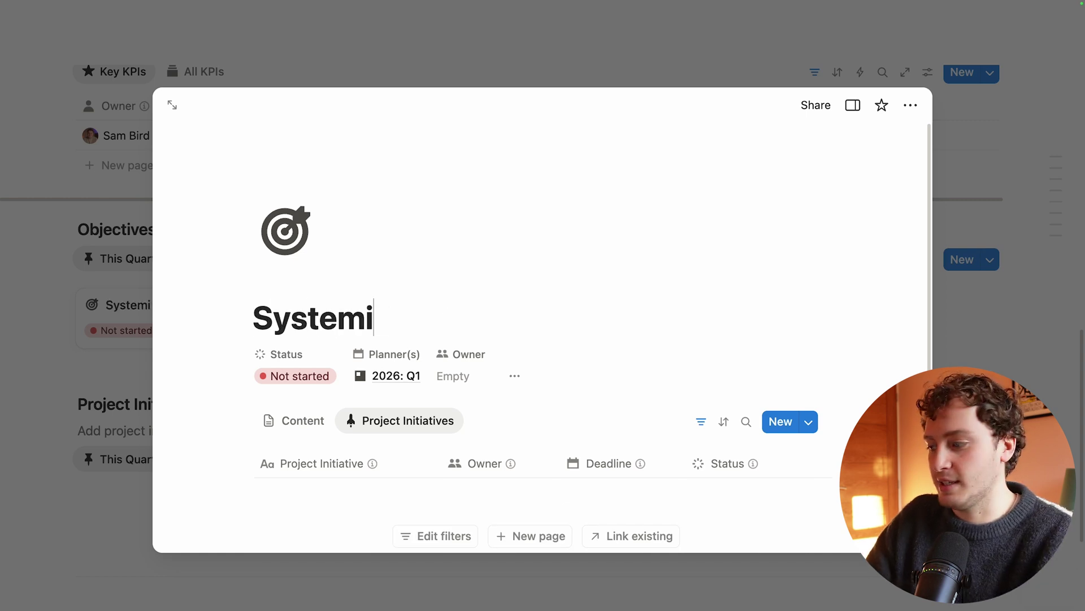
type("ze Client Delivery")
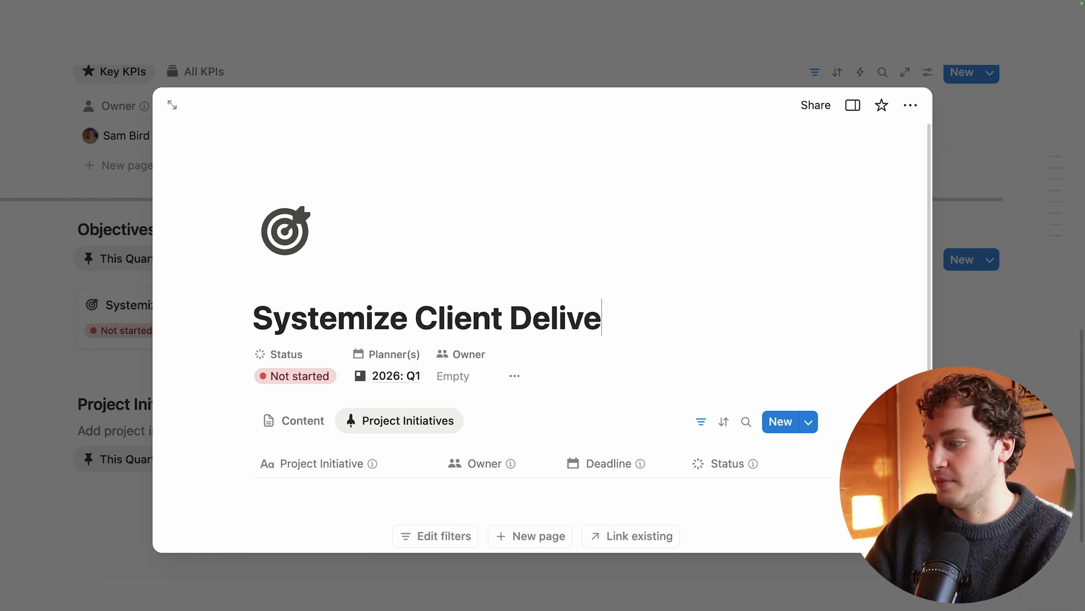
left_click(172, 105)
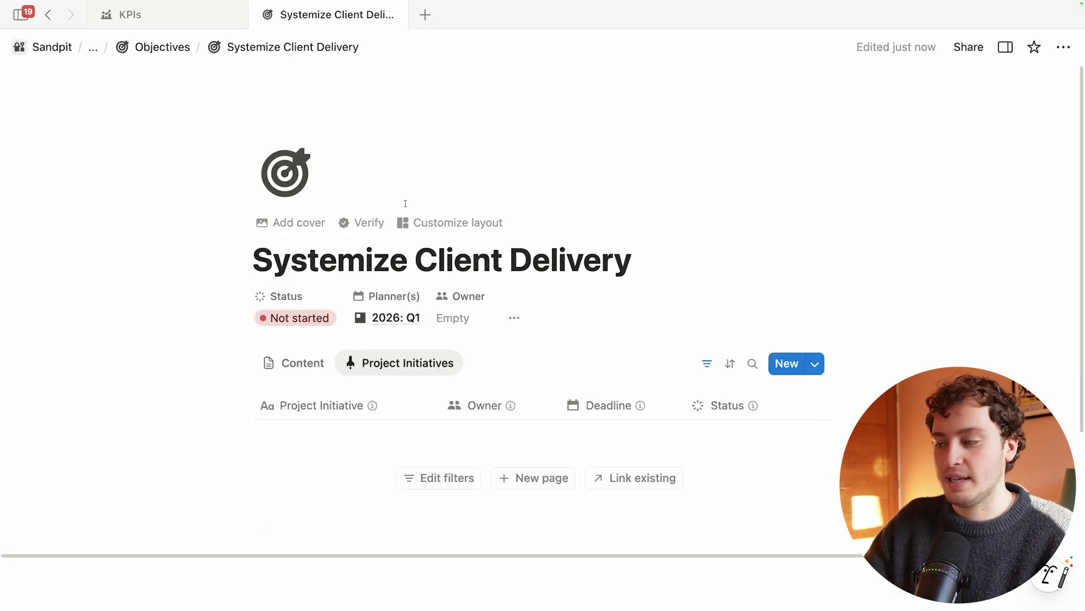
left_click(298, 362)
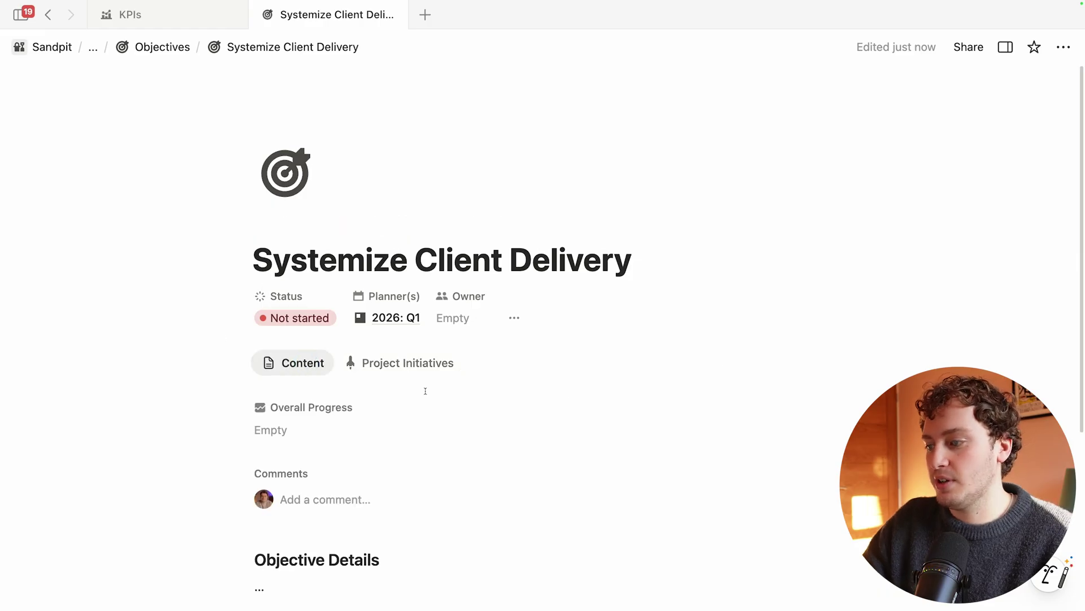
left_click(464, 319)
left_click(486, 375)
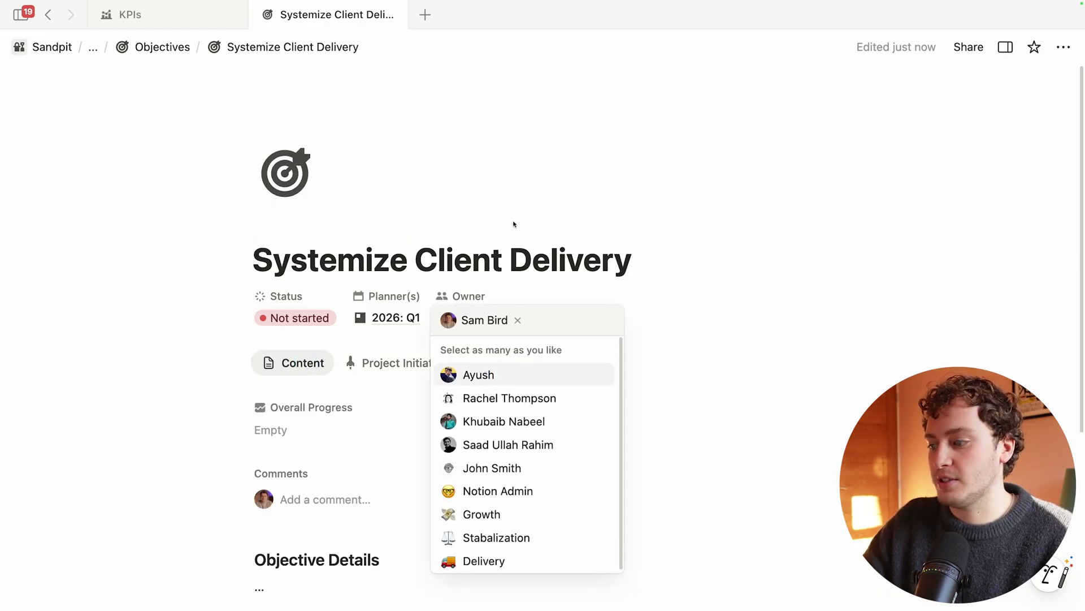
left_click(192, 240)
- Open the linked 2026: Q1 planner full page and reopen the Systemize Client Delivery goal from it
scroll(192, 240, "down", 1)
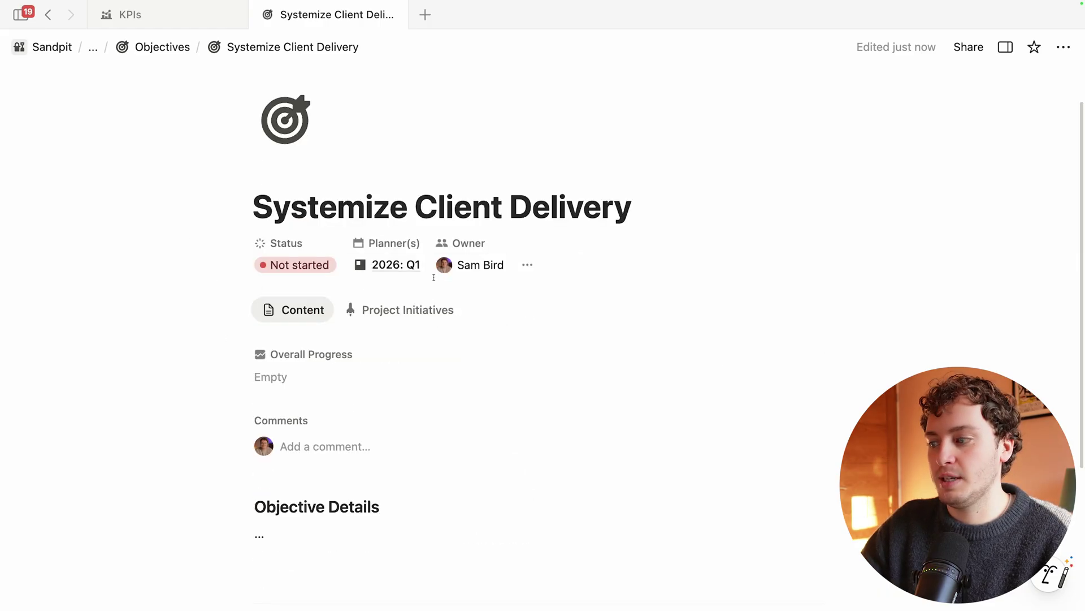
left_click(389, 264)
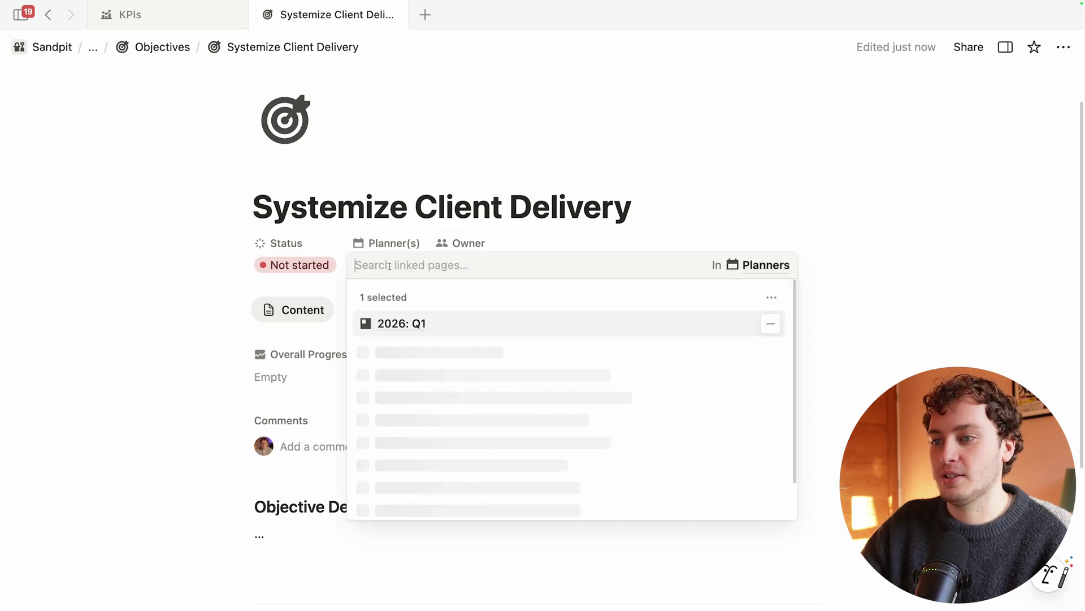
left_click(403, 325)
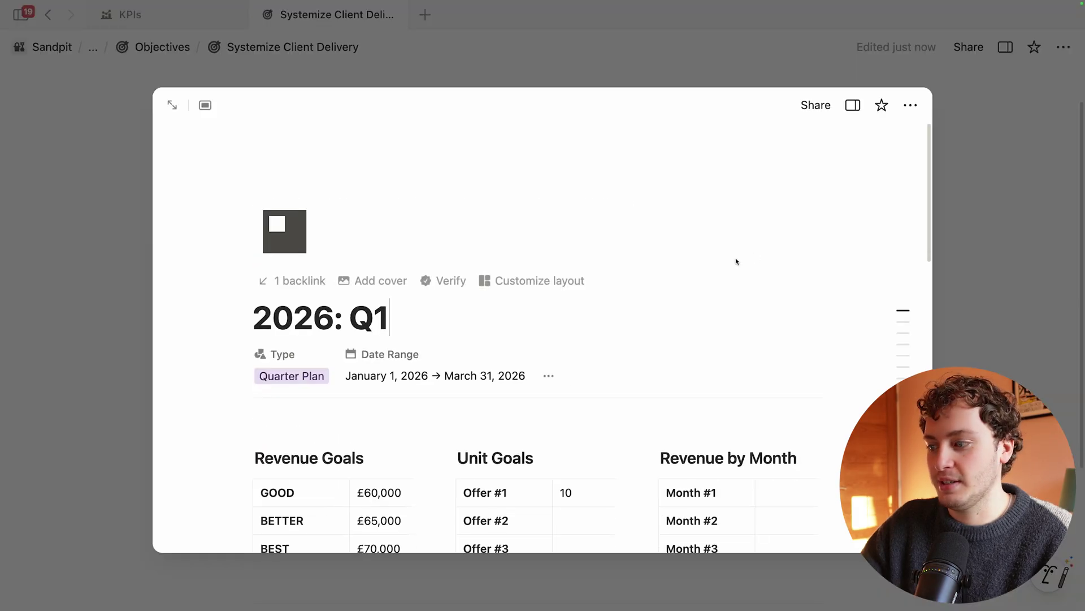
scroll(414, 291, "down", 10)
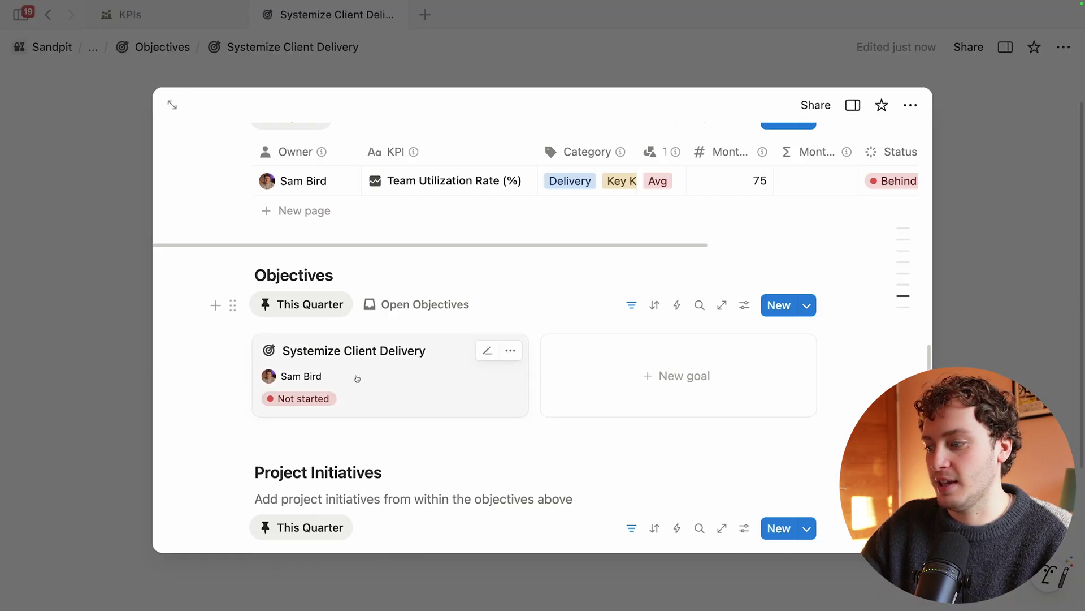
left_click(172, 105)
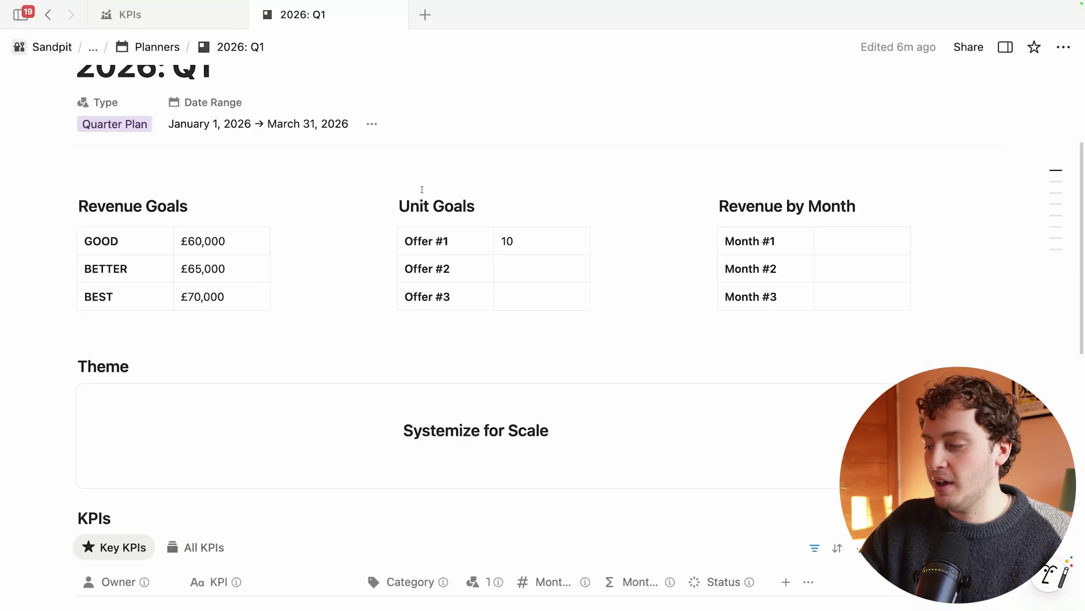
scroll(422, 189, "down", 7)
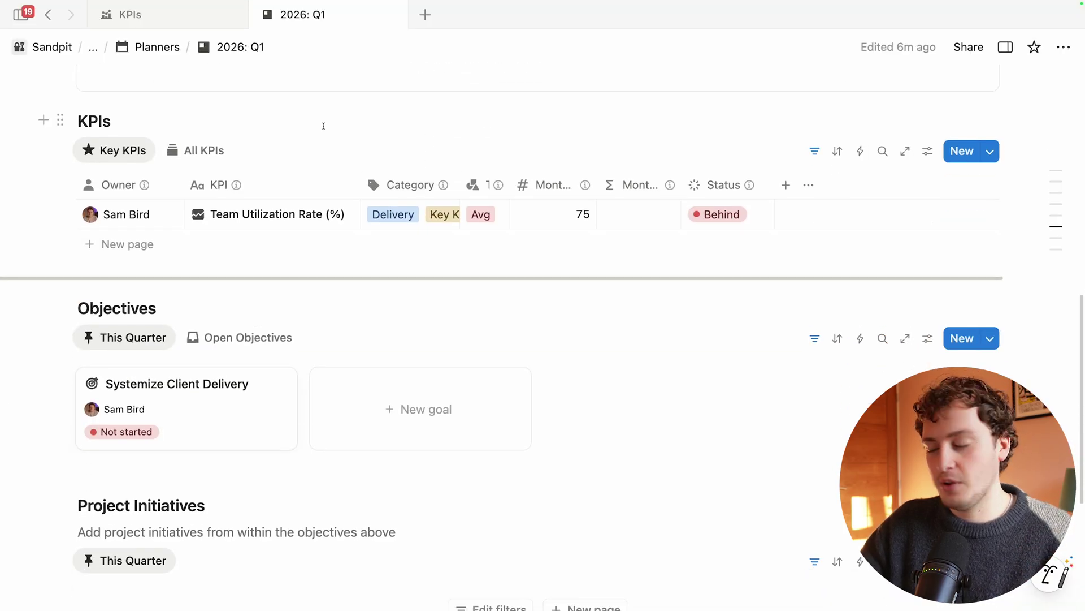
scroll(365, 301, "down", 4)
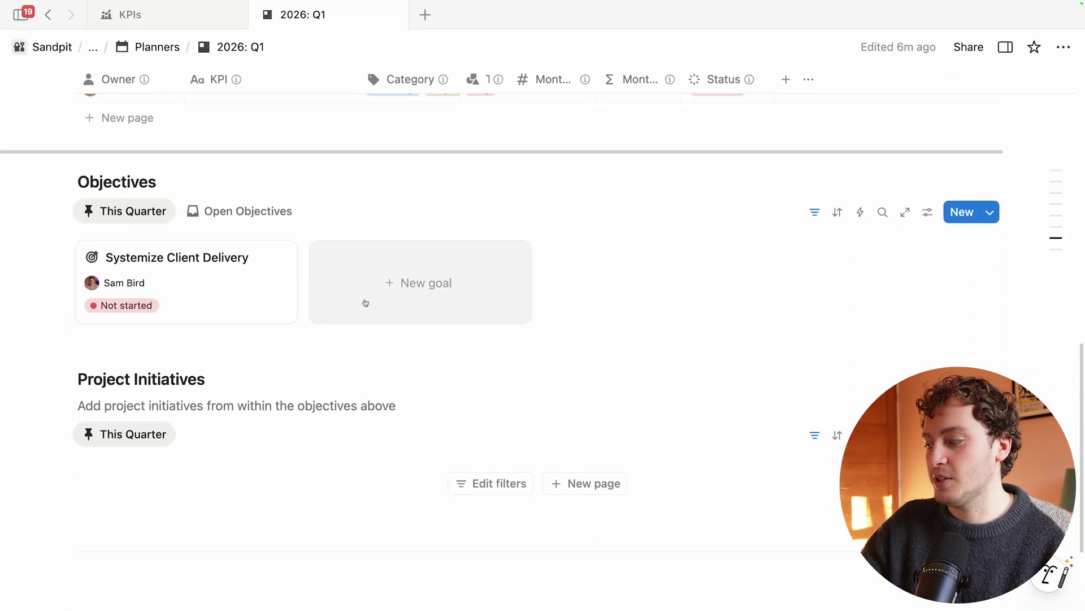
scroll(365, 300, "down", 2)
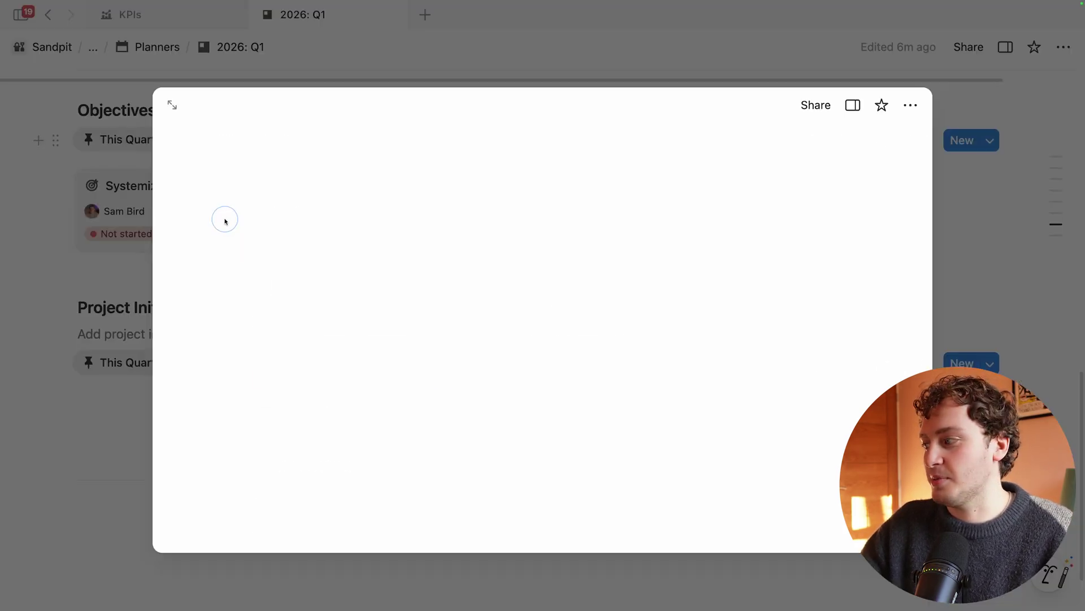
left_click(226, 220)
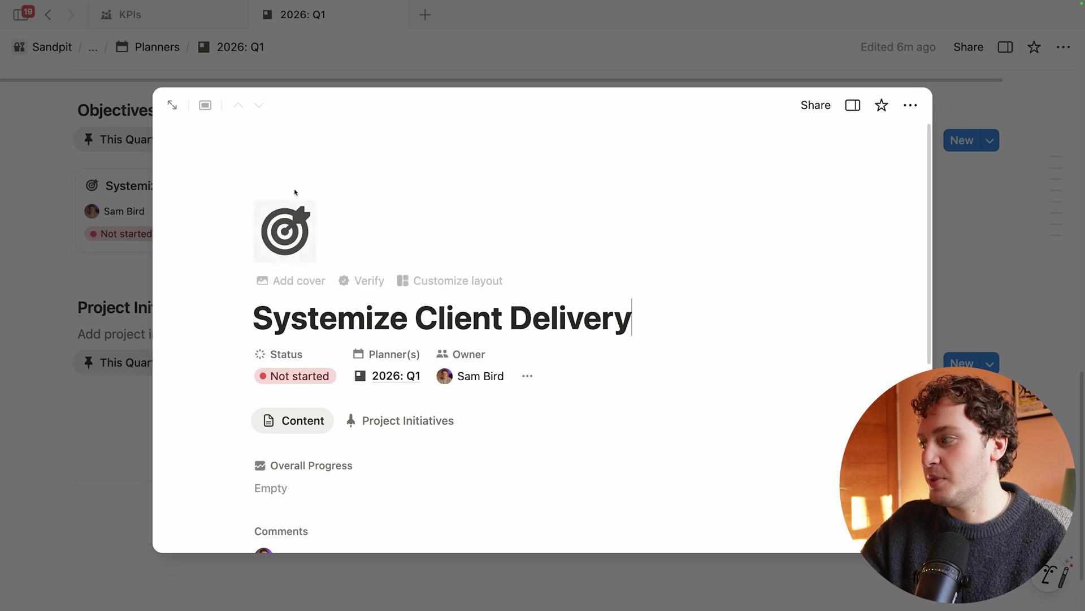
- Add project initiatives Notion Client Teamspace, Client Delivery Wiki-Items and Team Operating System to the goal
left_click(172, 107)
scroll(226, 322, "down", 3)
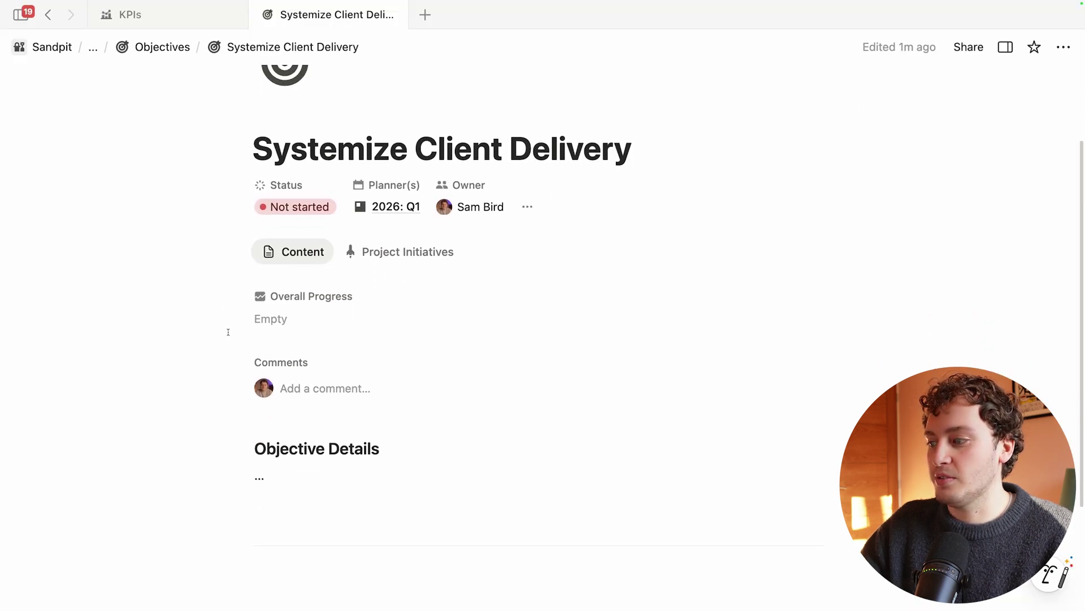
left_click(390, 254)
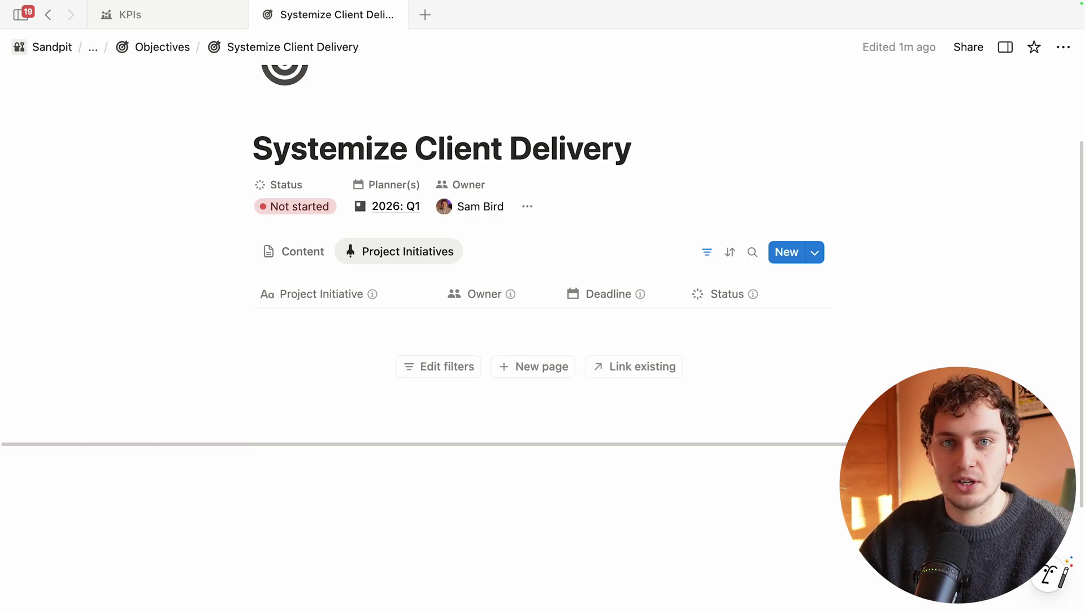
left_click(535, 365)
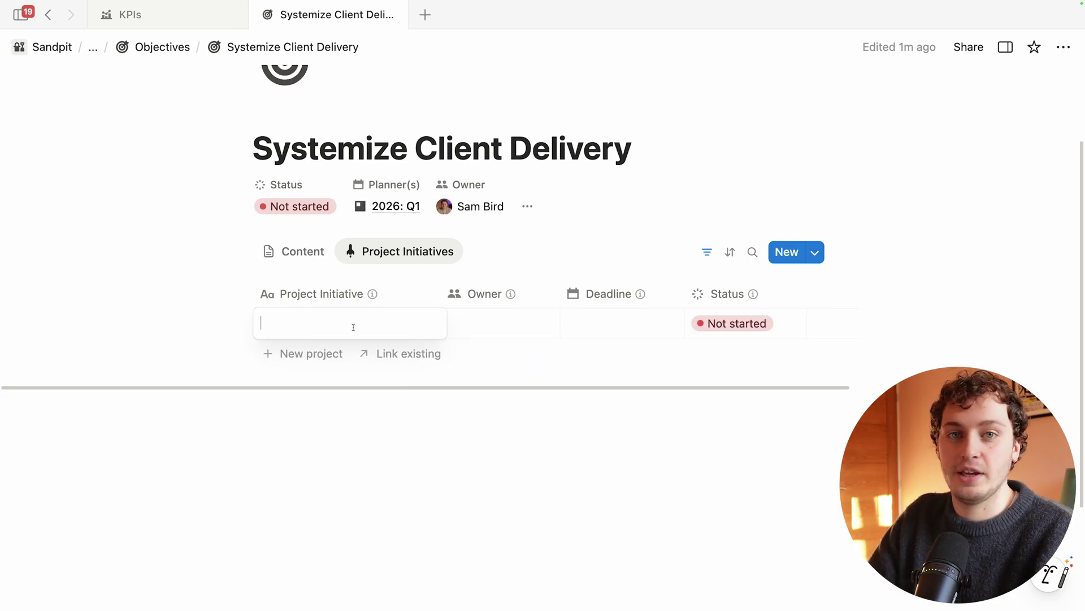
type("Notio")
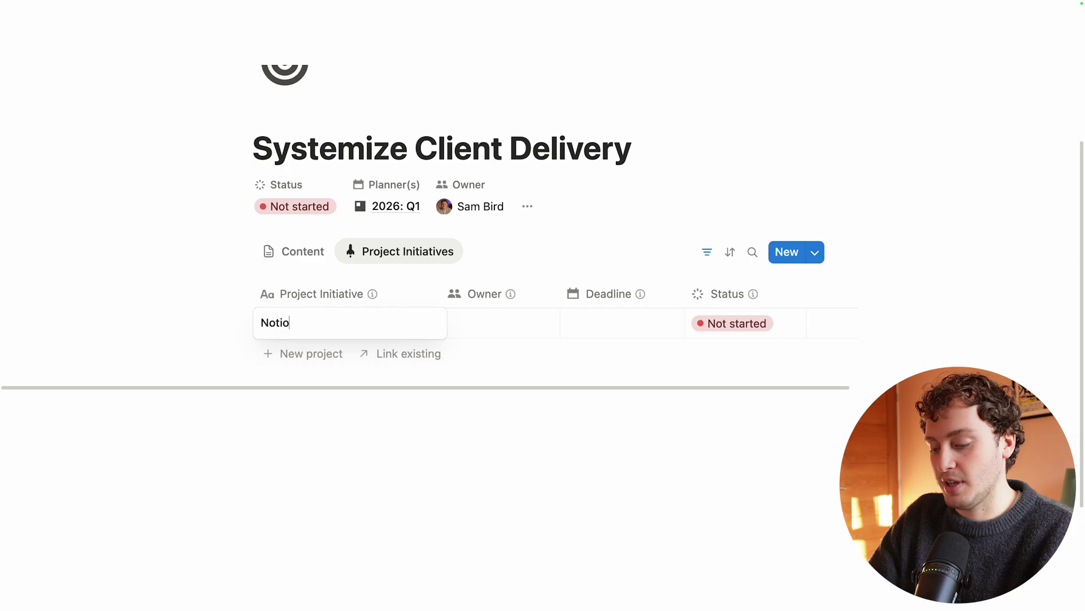
type("n Client Teamspace")
key("Escape")
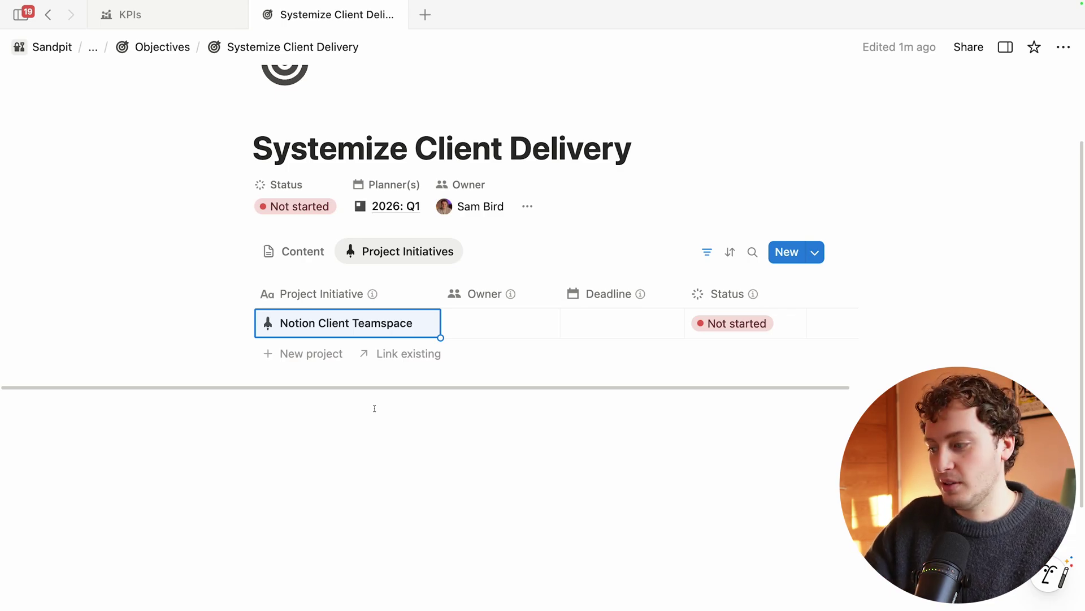
left_click(290, 353)
type("Clie")
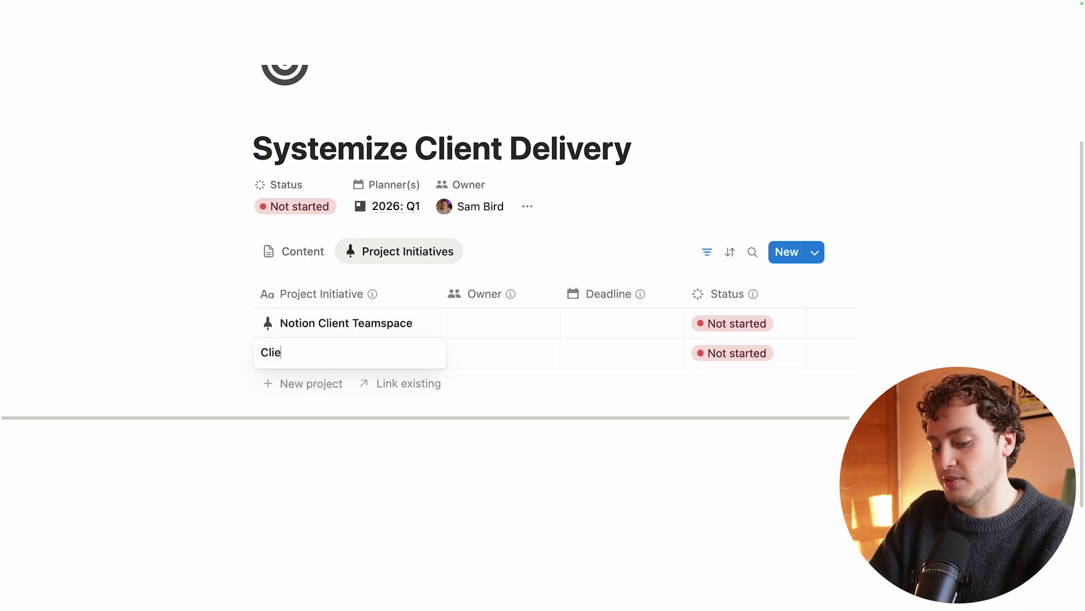
type("nt Delivery Wiki")
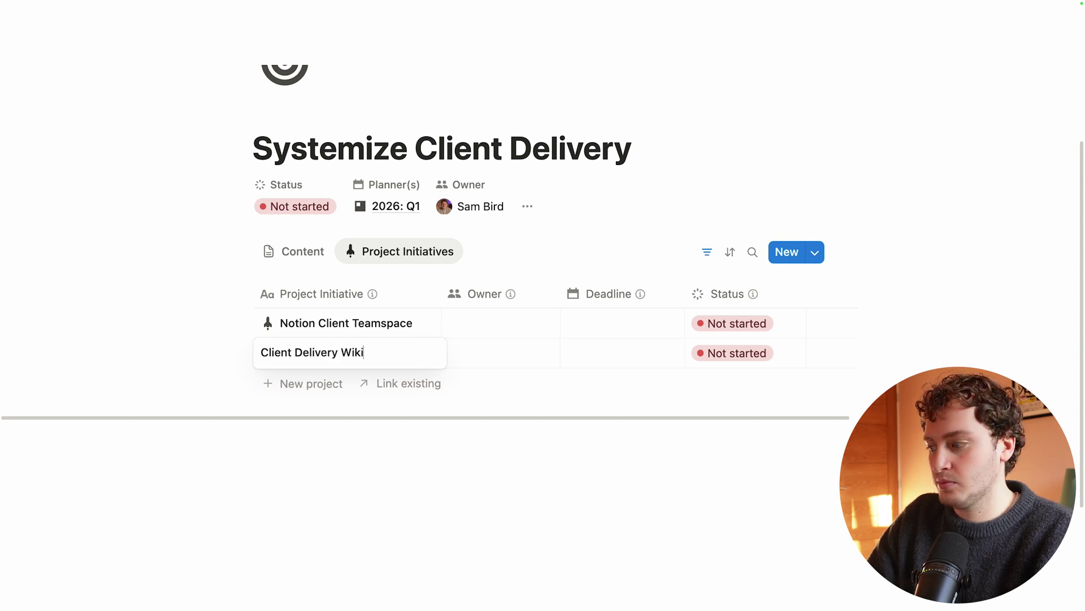
type("-Items")
key("Return")
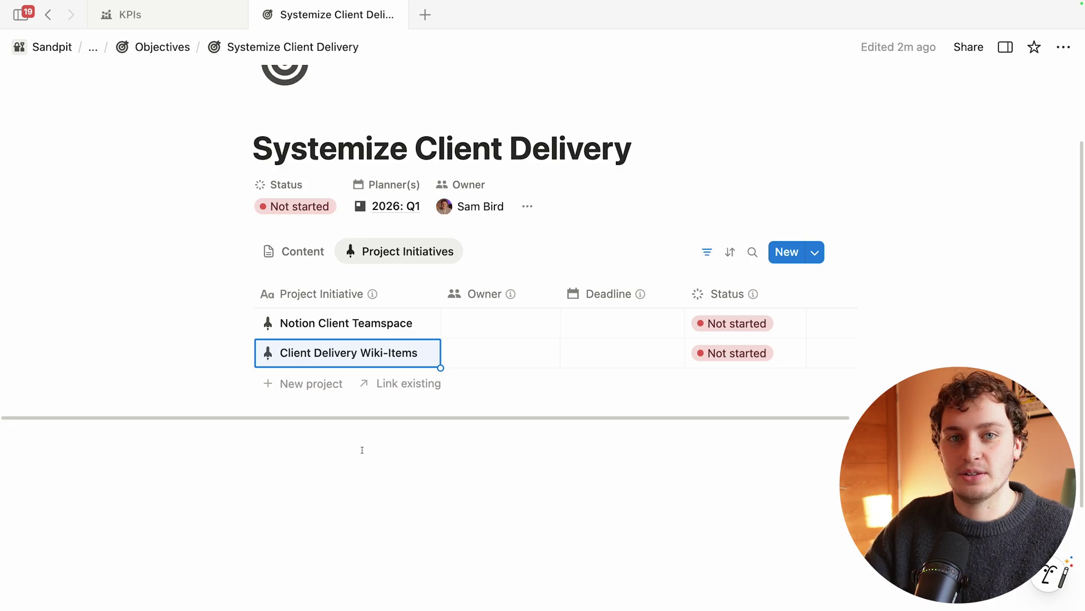
left_click(298, 383)
type("T")
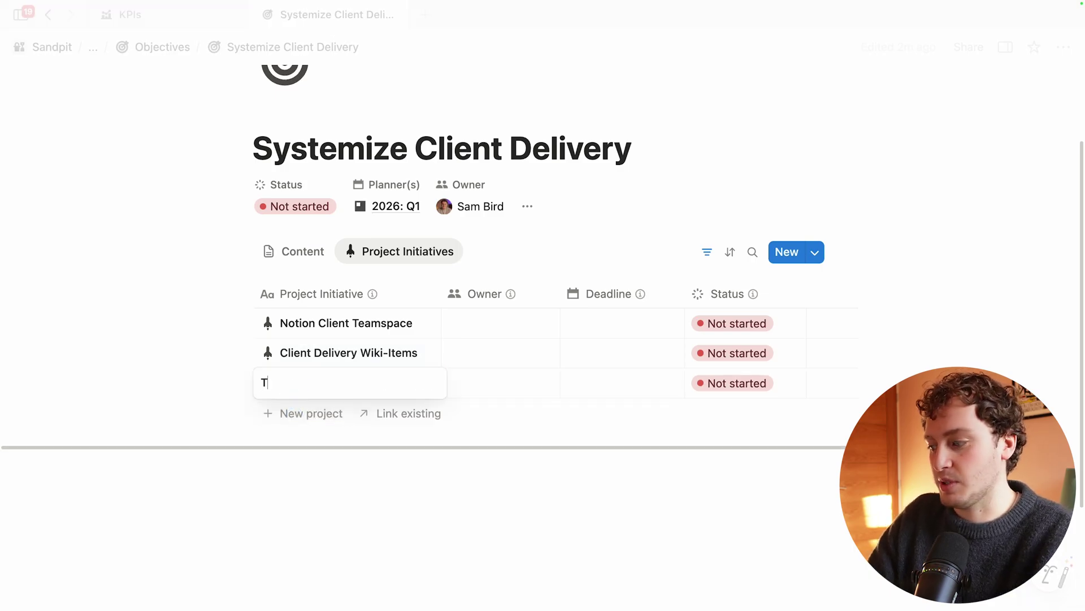
type("eam Operating System")
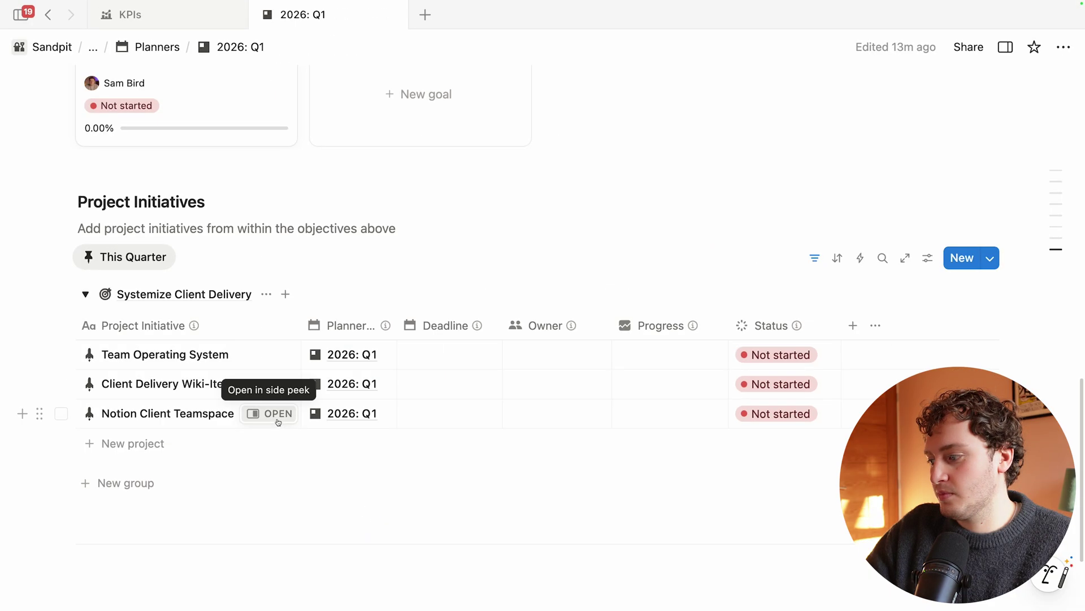
left_click(277, 420)
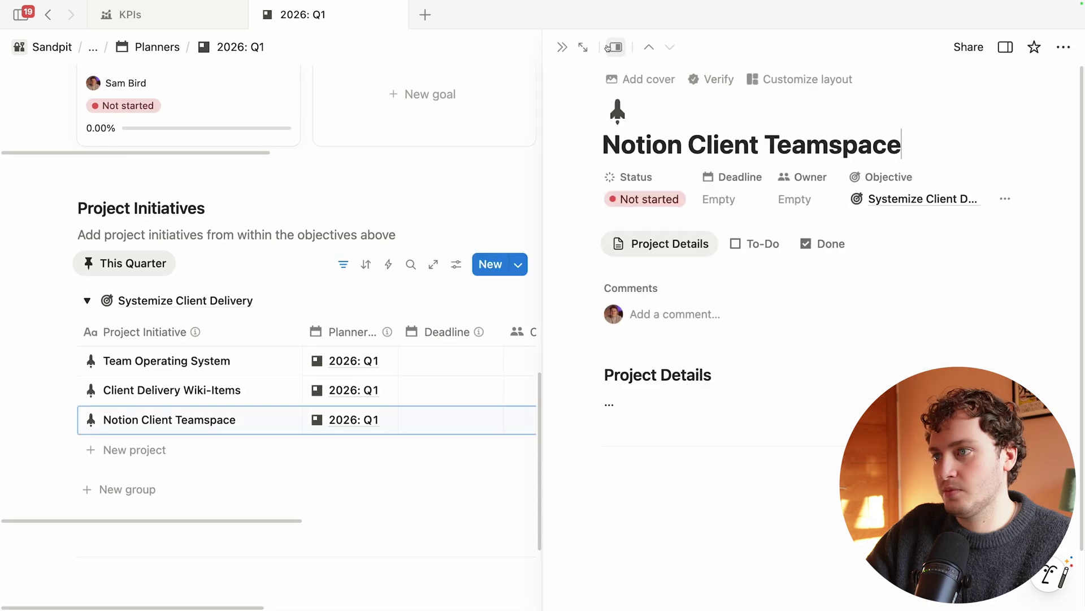
- Give Notion Client Teamspace a deadline of January 31, 2026 and assign its owner
left_click(584, 47)
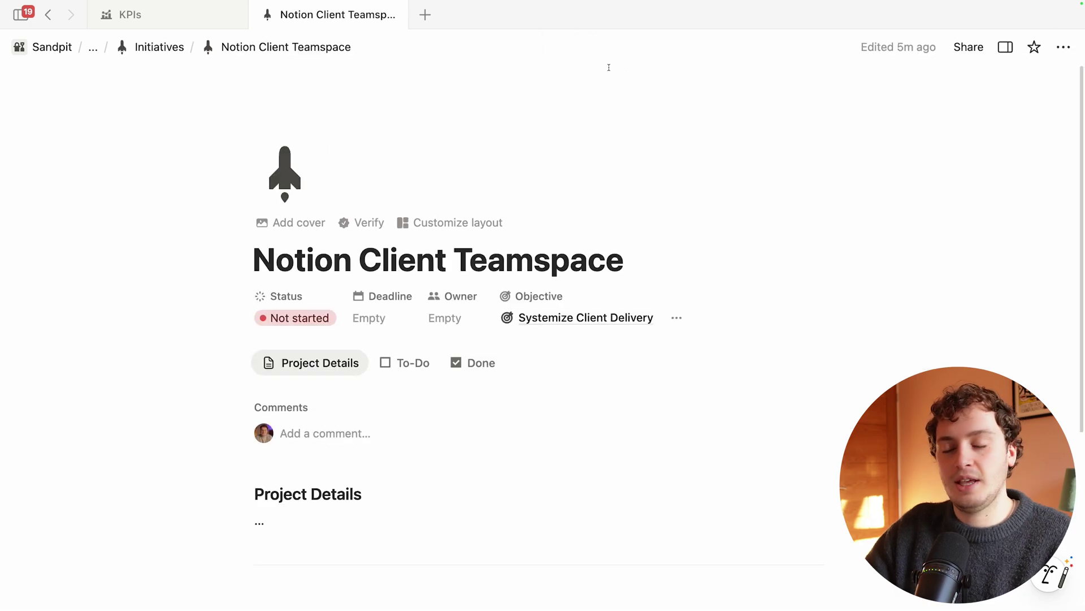
left_click(396, 321)
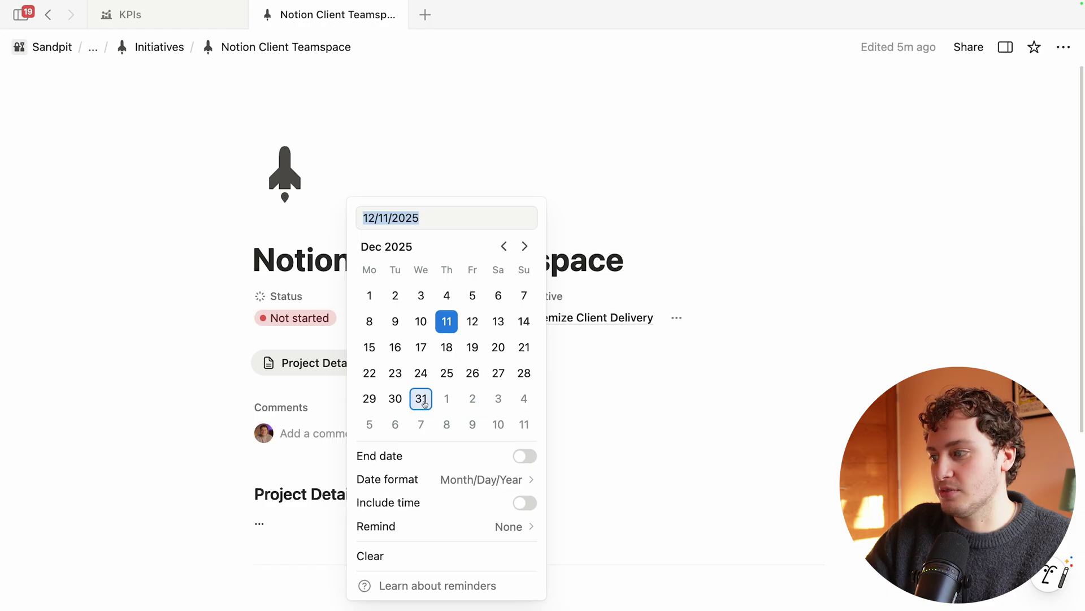
left_click(525, 246)
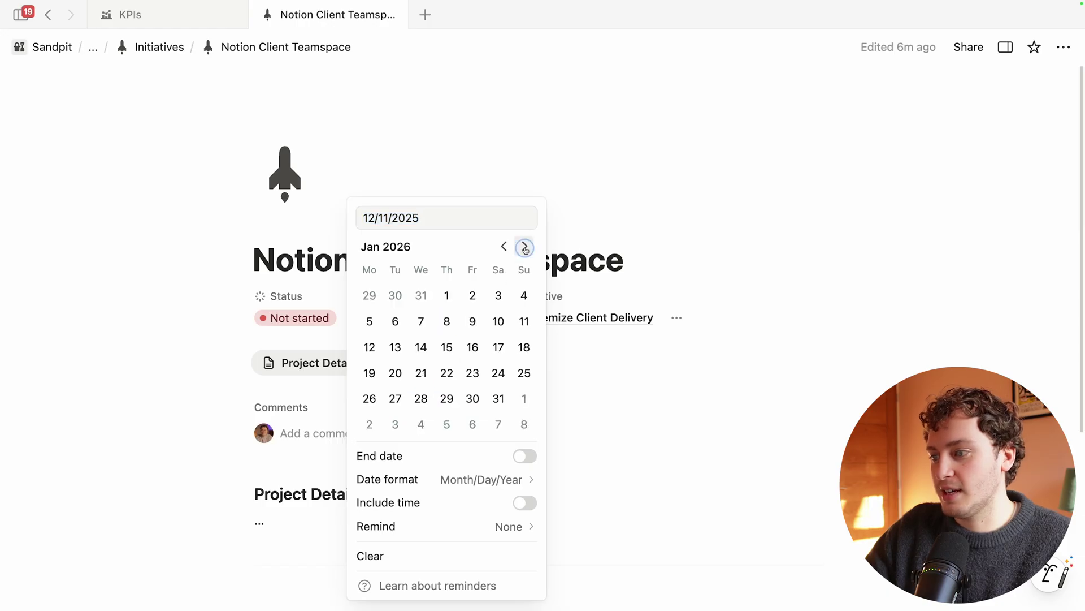
left_click(498, 398)
left_click(580, 218)
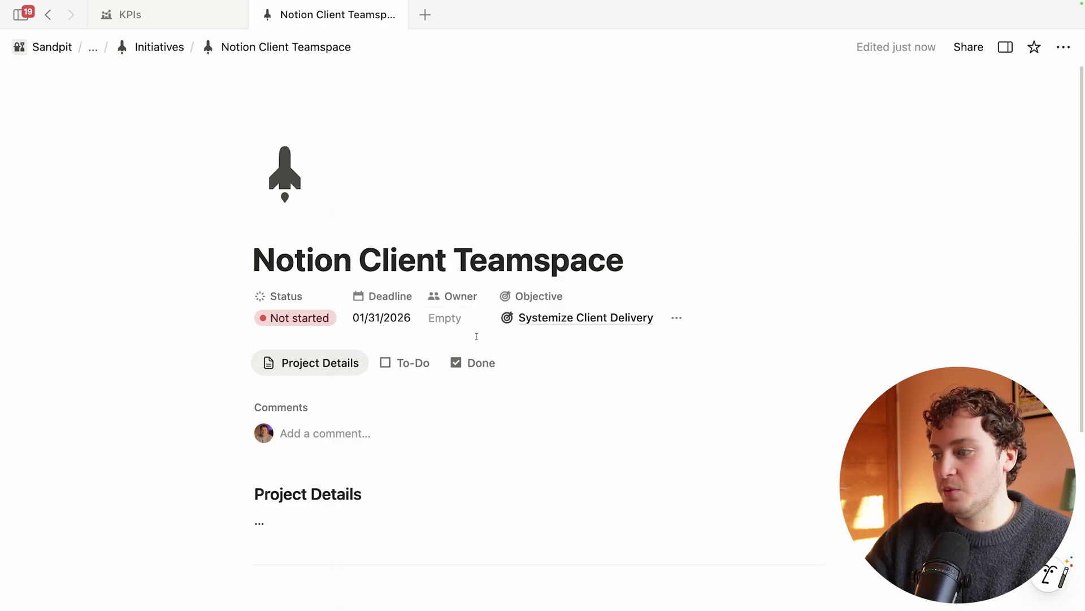
left_click(460, 320)
left_click(481, 376)
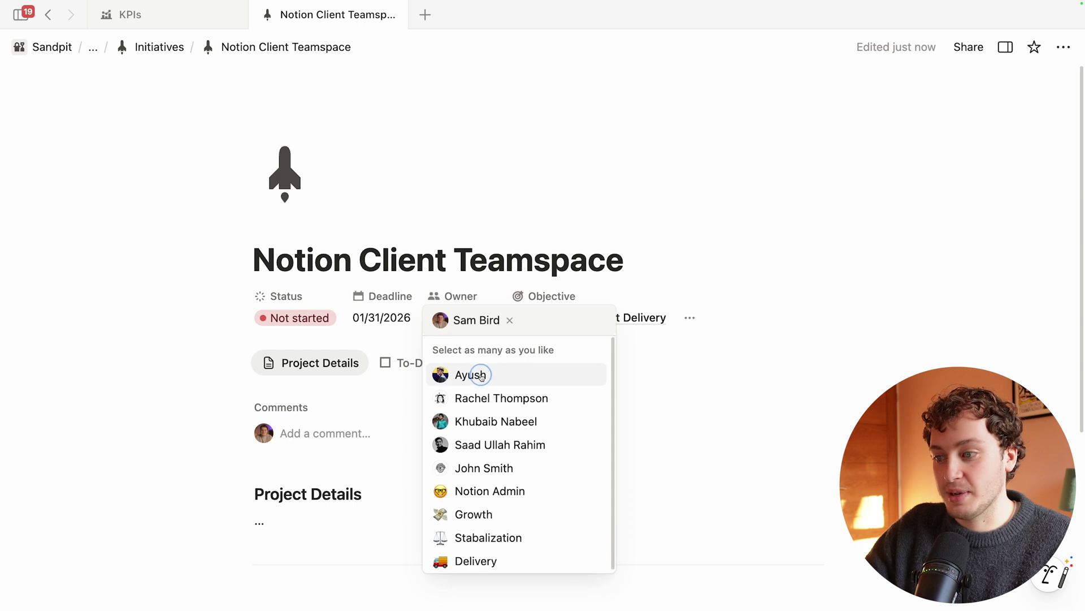
left_click(507, 185)
- Add to-do tasks Task 1, Task 2 and Task 3 to the initiative, then return to the objective
scroll(529, 352, "down", 2)
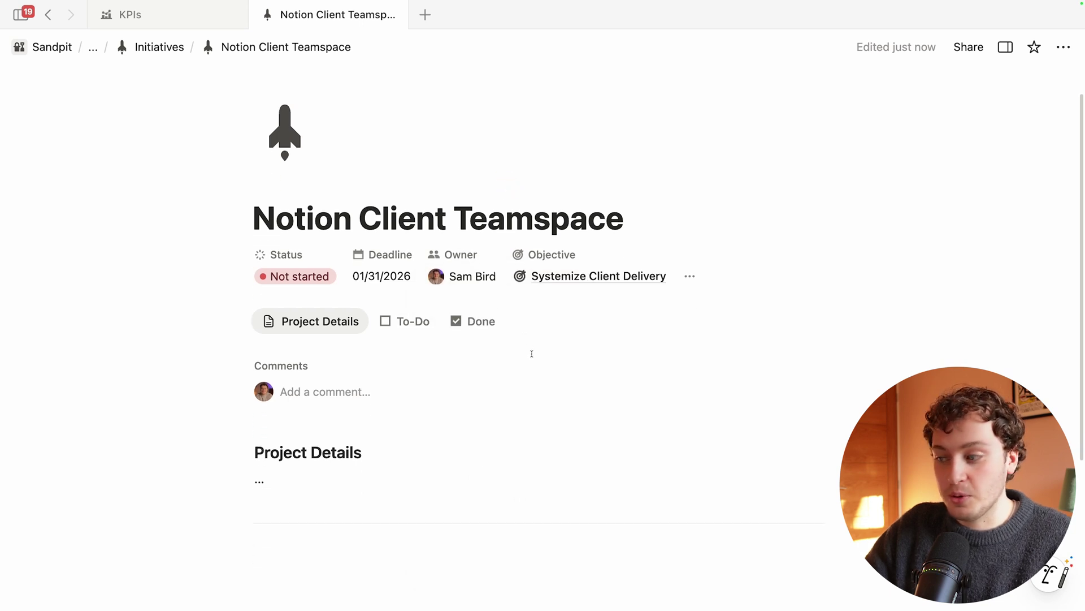
left_click(410, 321)
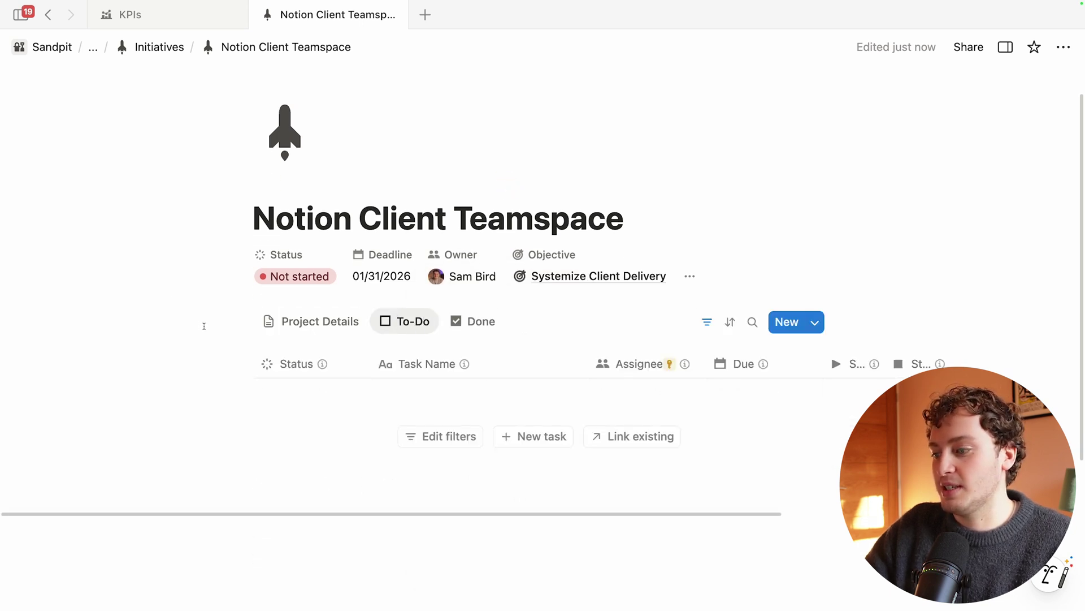
scroll(206, 328, "down", 2)
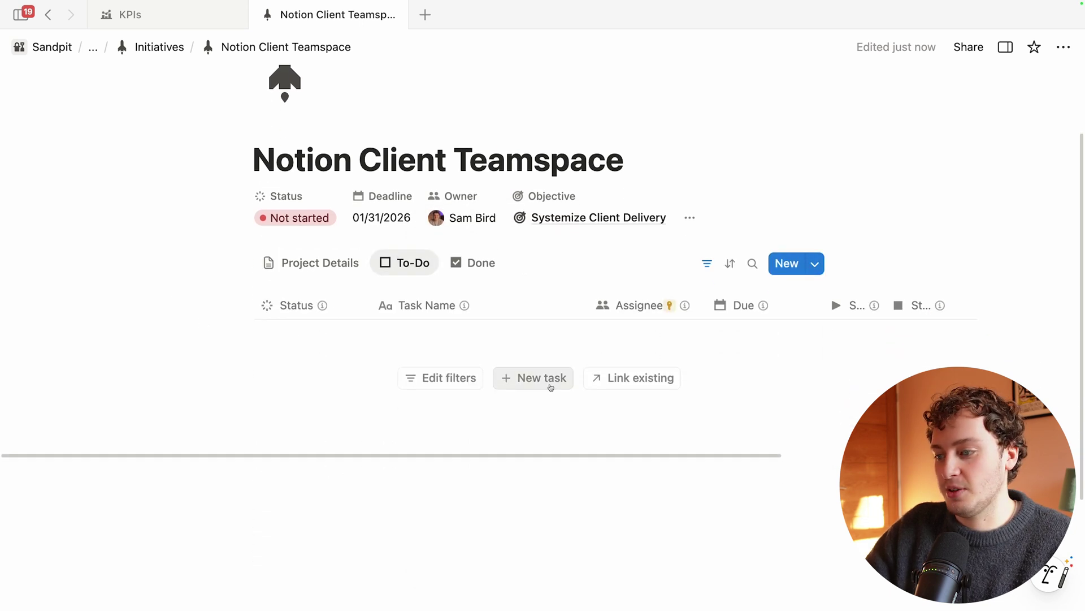
left_click(553, 380)
type("Task 1")
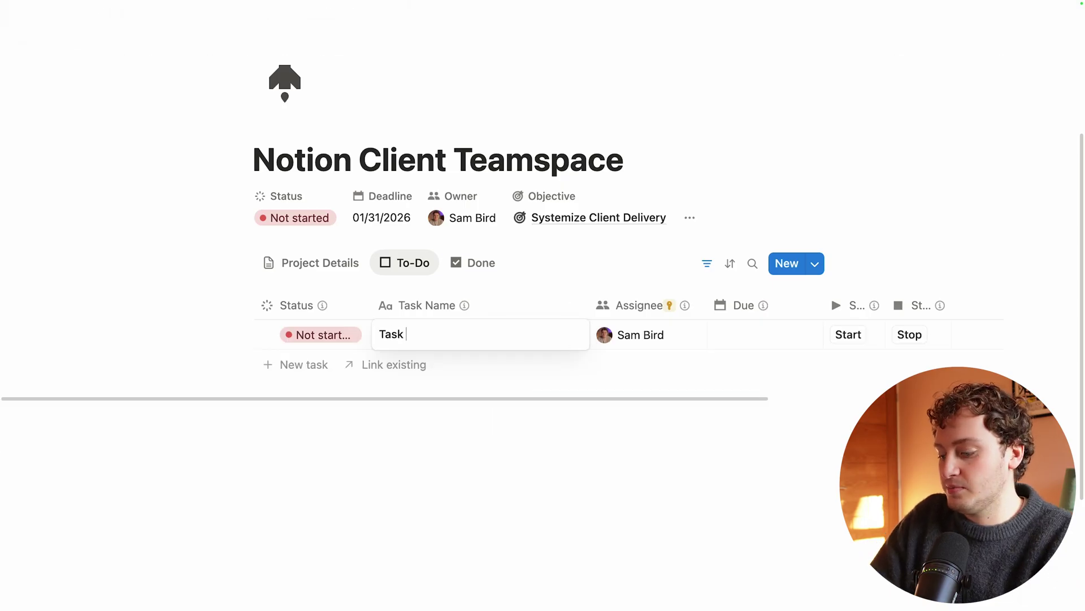
key("Return")
key("shift+Return")
type("Task 2")
key("Return")
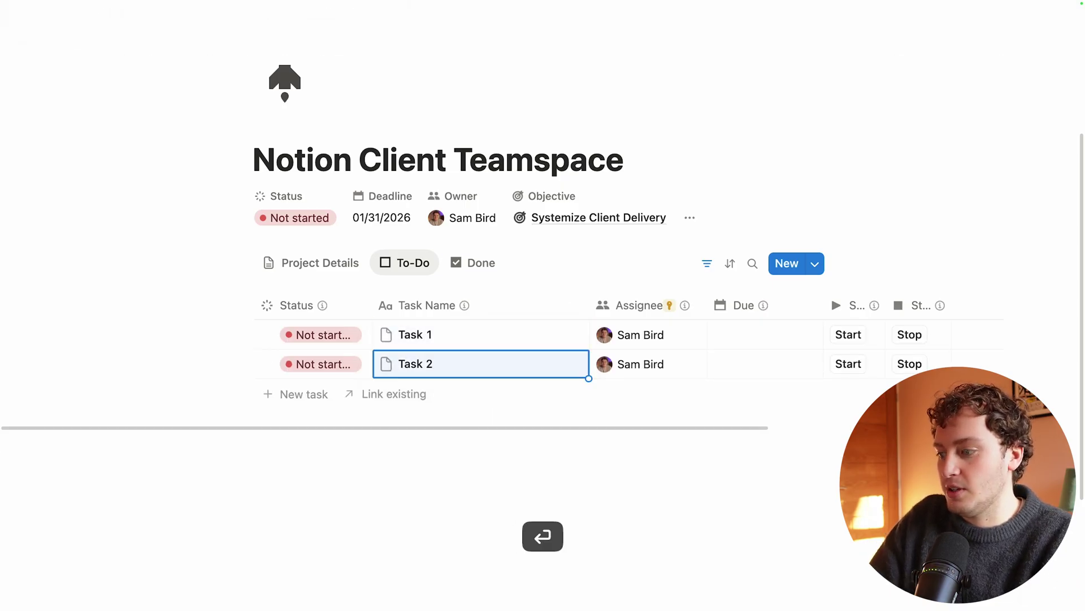
key("shift+Return")
type("Task 3")
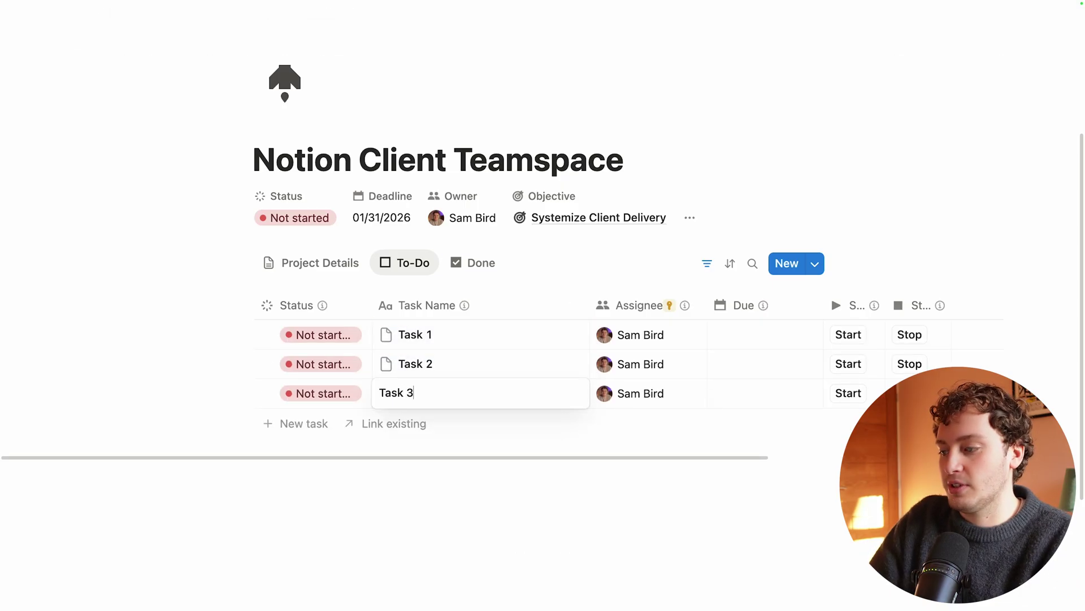
key("Return")
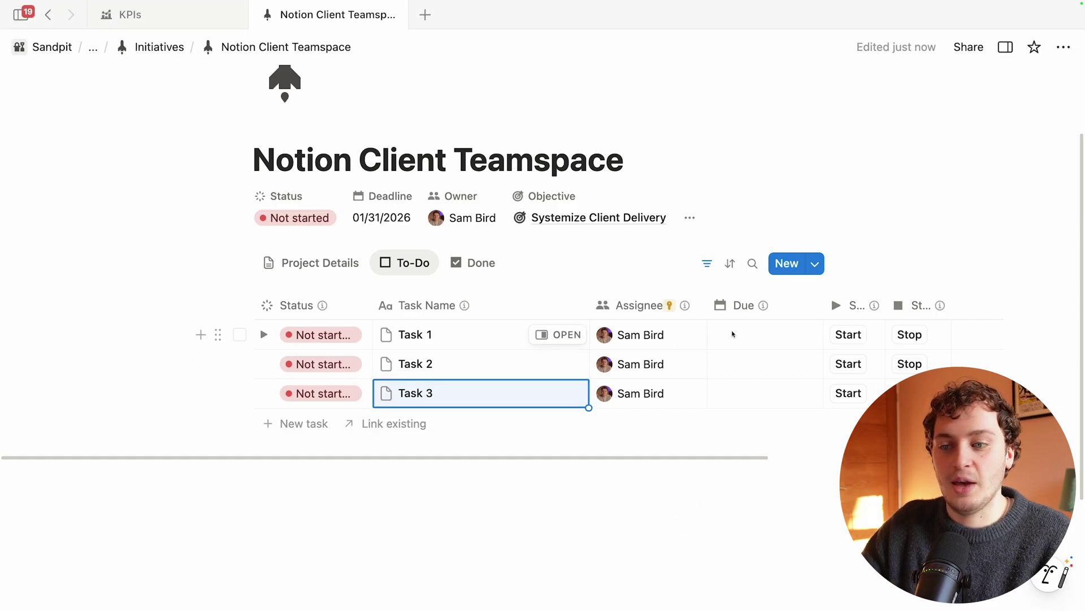
left_click(598, 217)
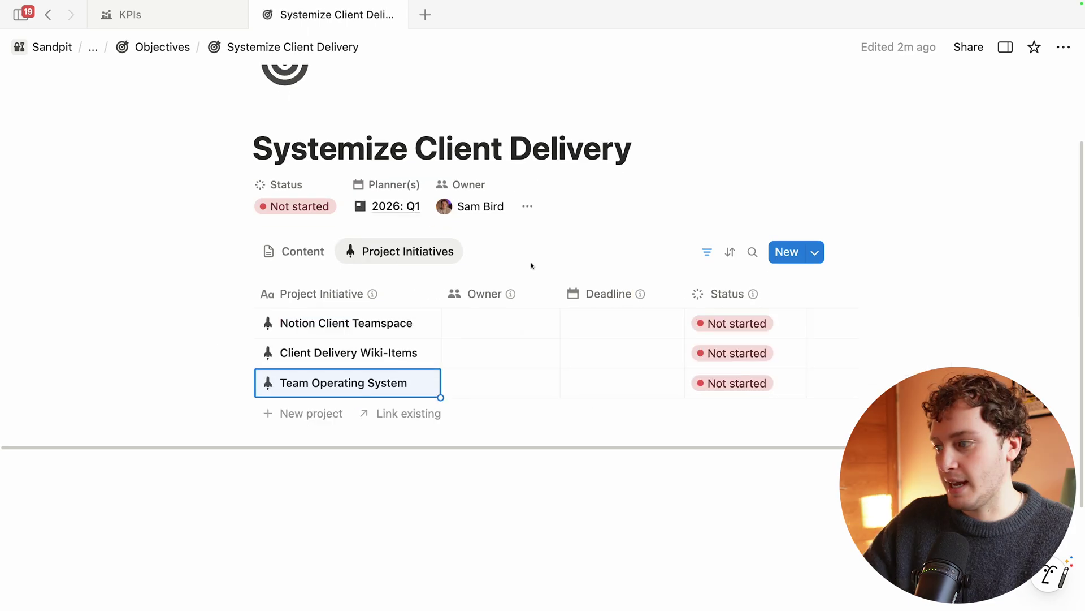
- Open the objective's linked 2026: Q1 planner full page and scroll to its Project Initiatives
left_click(393, 211)
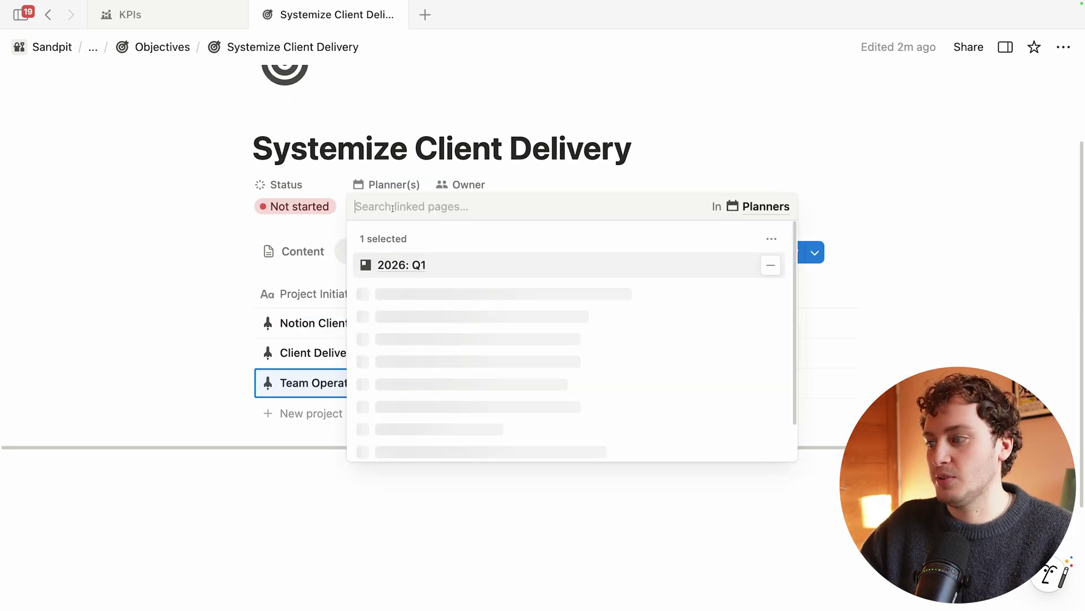
left_click(394, 262)
left_click(172, 105)
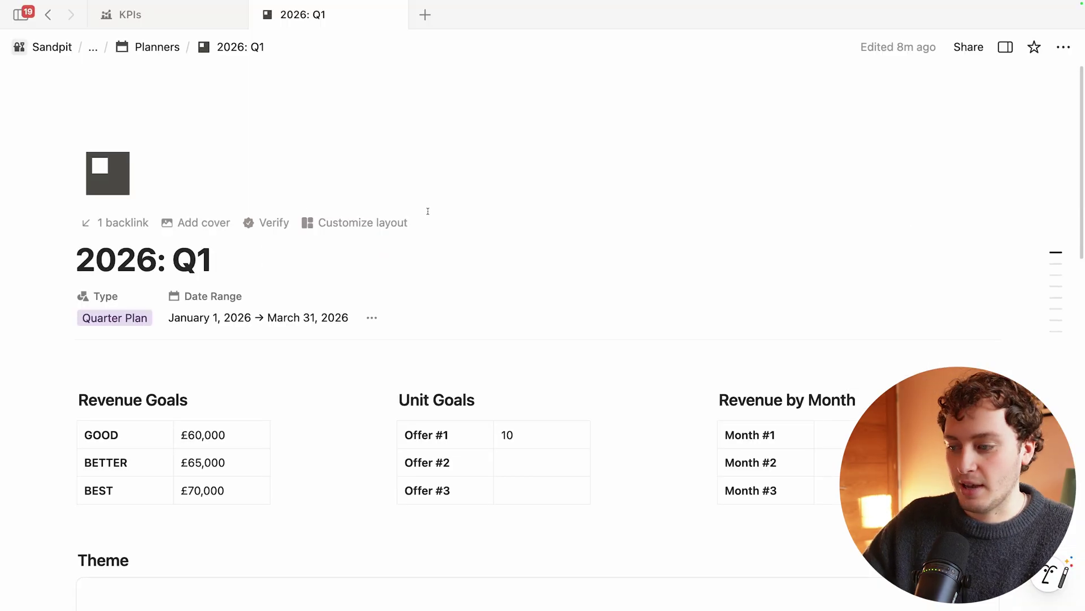
scroll(427, 210, "down", 10)
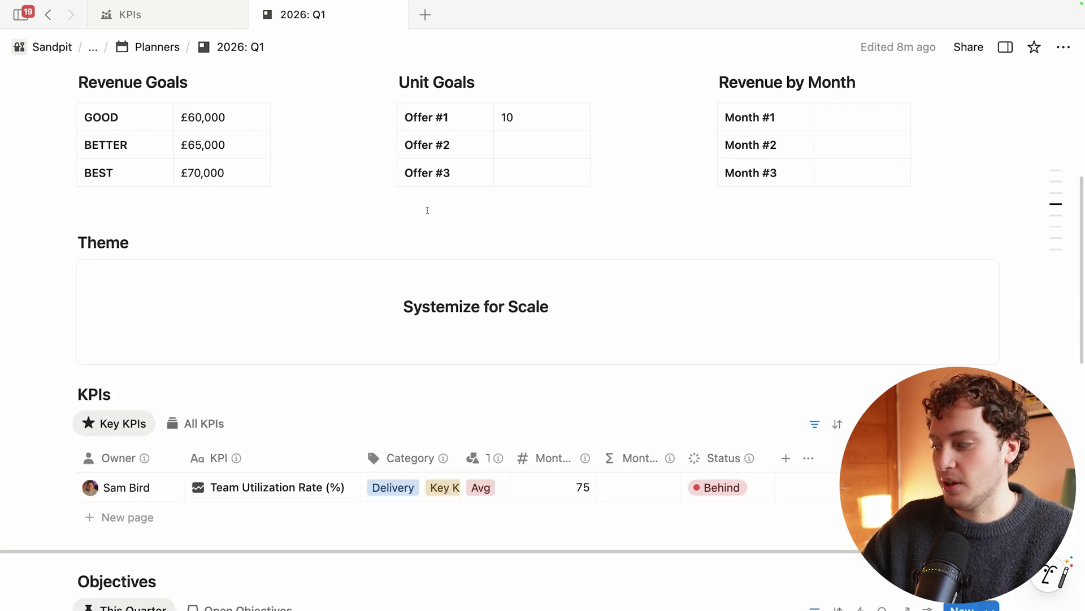
scroll(428, 211, "down", 7)
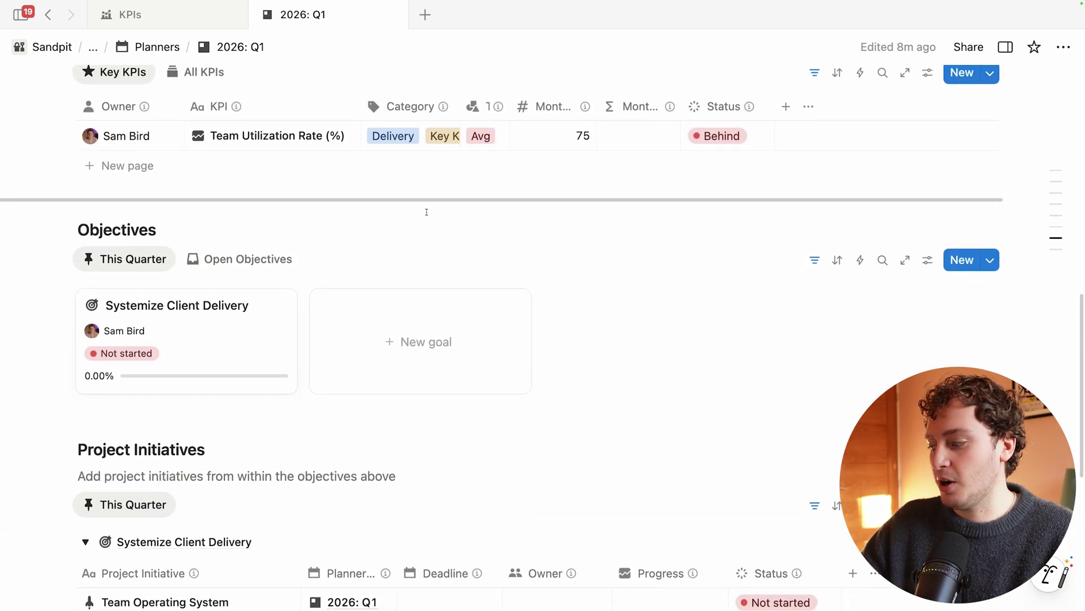
scroll(427, 212, "down", 4)
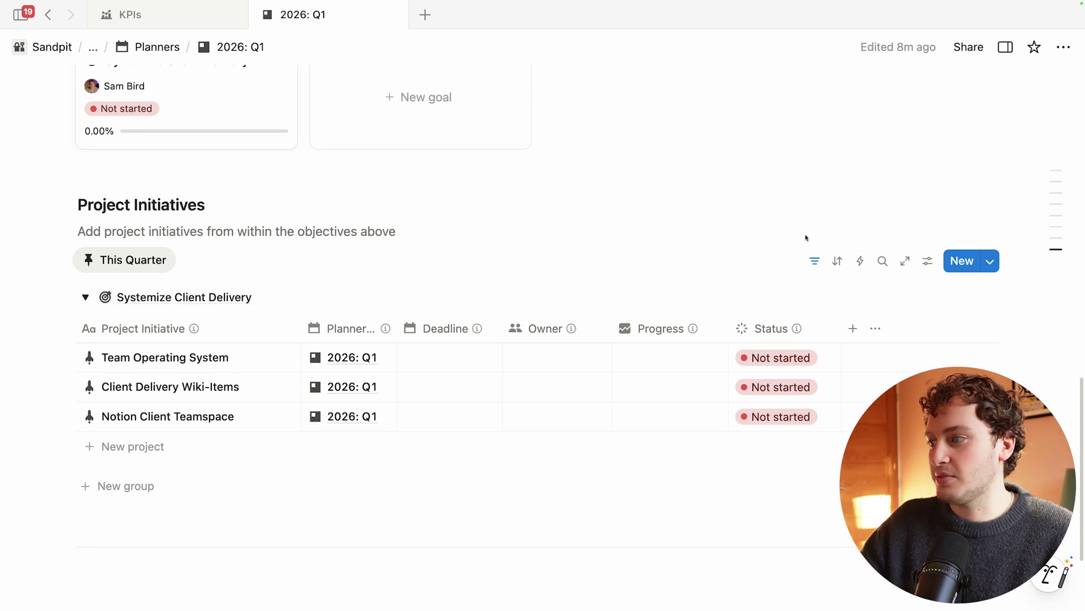
scroll(807, 235, "up", 4)
scroll(686, 286, "down", 5)
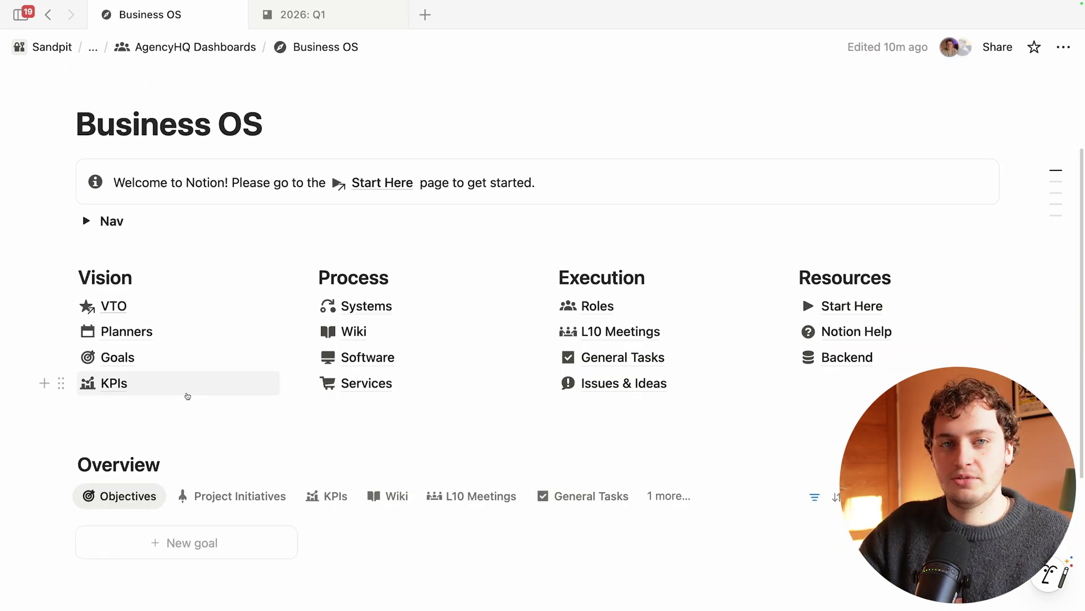
- Open the Goals page from Business OS and scroll to Systemize Client Delivery's three project initiatives
left_click(175, 360)
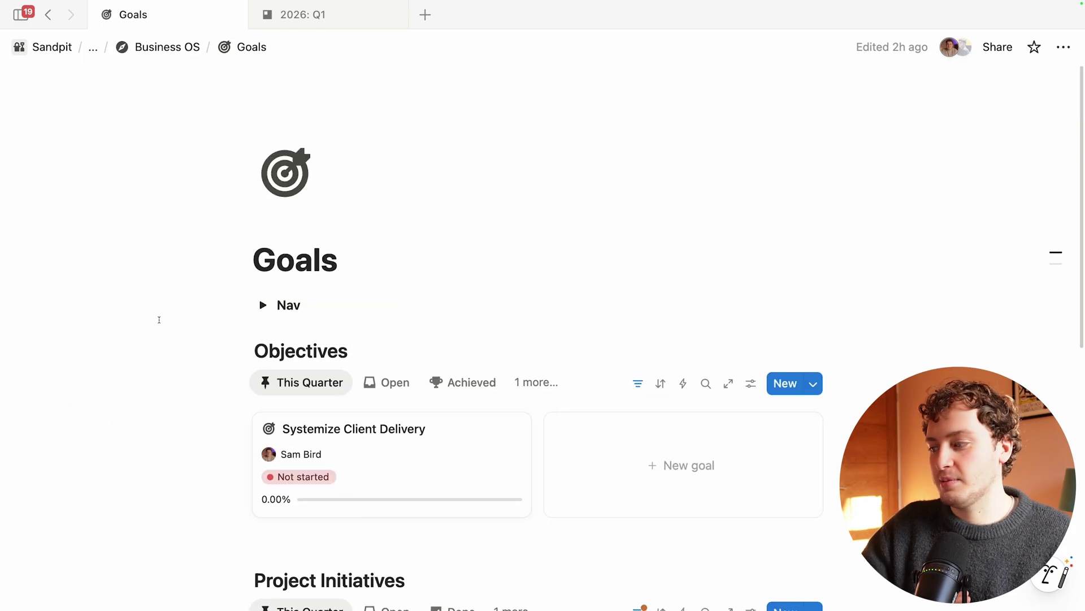
scroll(160, 312, "down", 5)
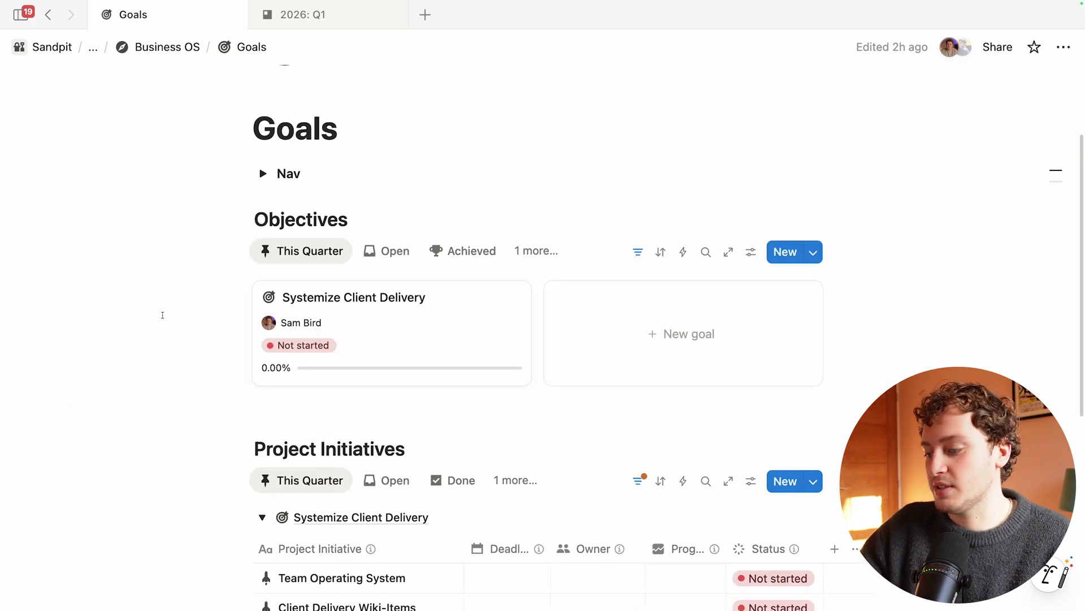
scroll(153, 272, "up", 1)
scroll(152, 273, "up", 1)
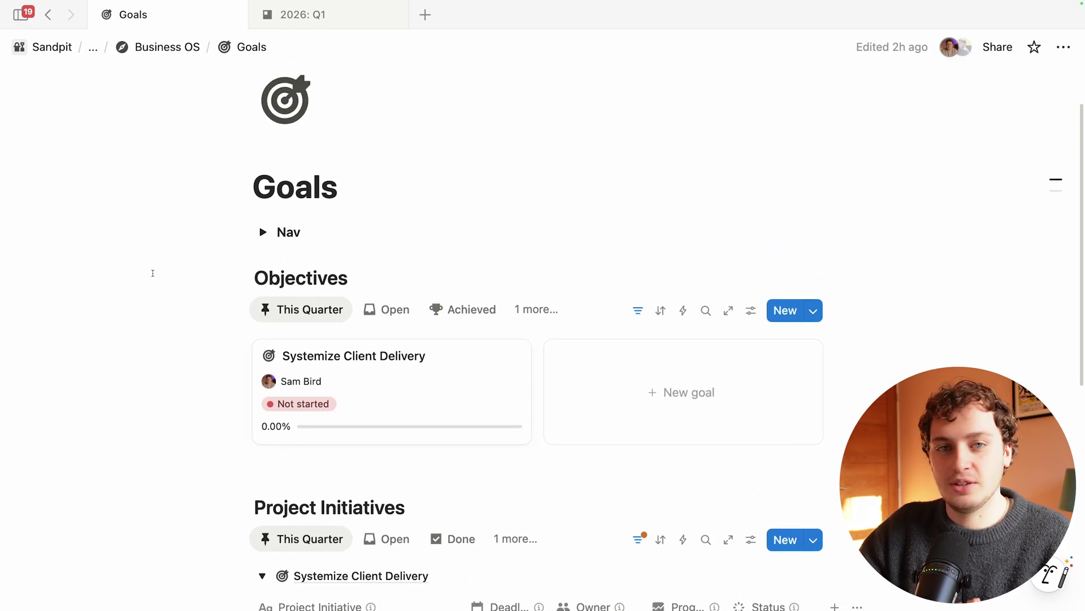
scroll(155, 272, "down", 3)
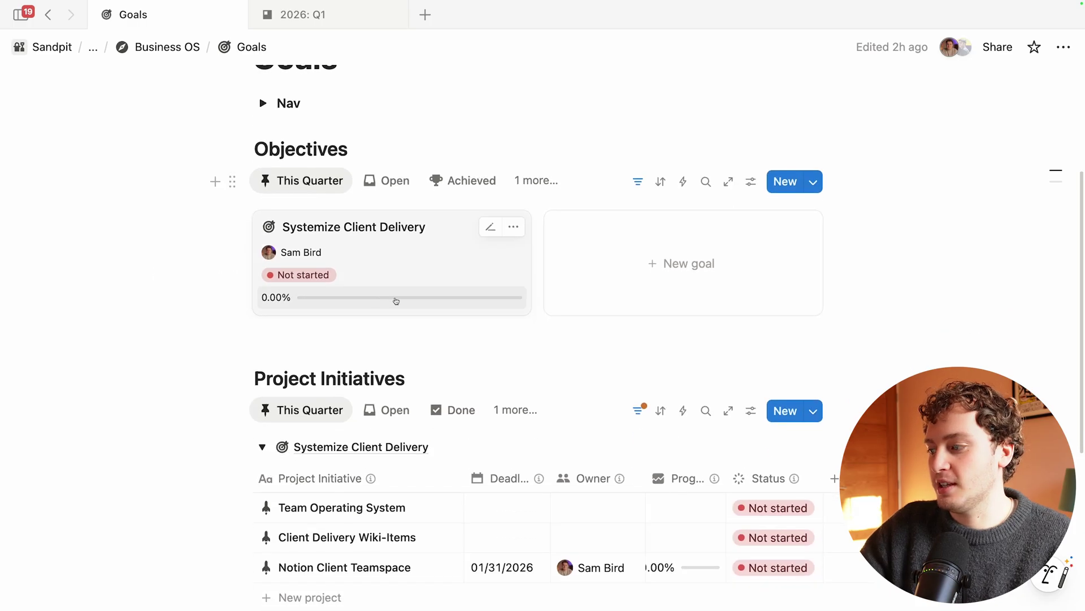
scroll(148, 294, "down", 2)
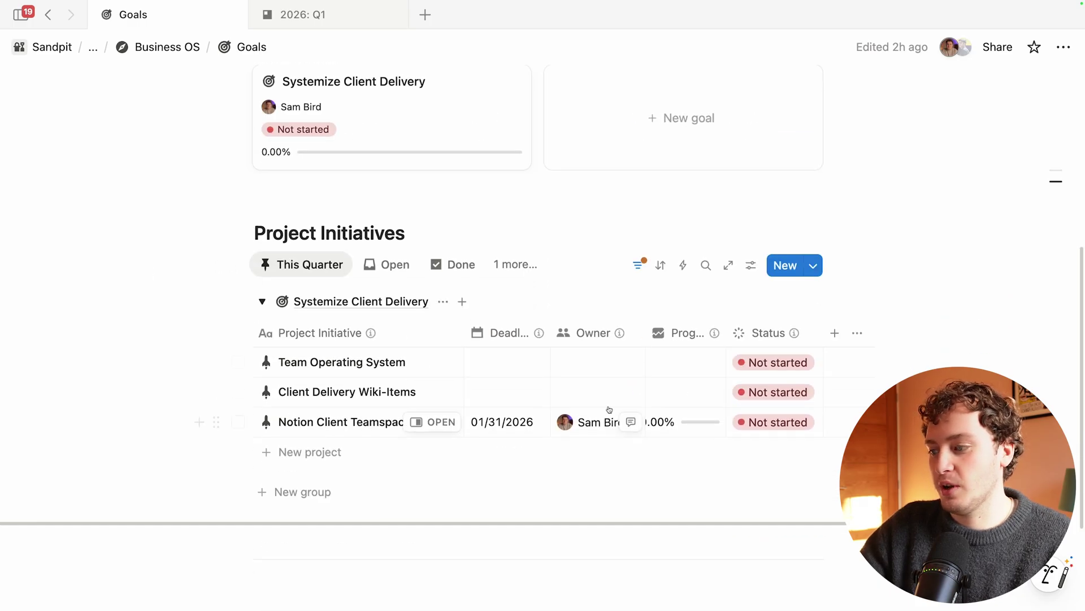